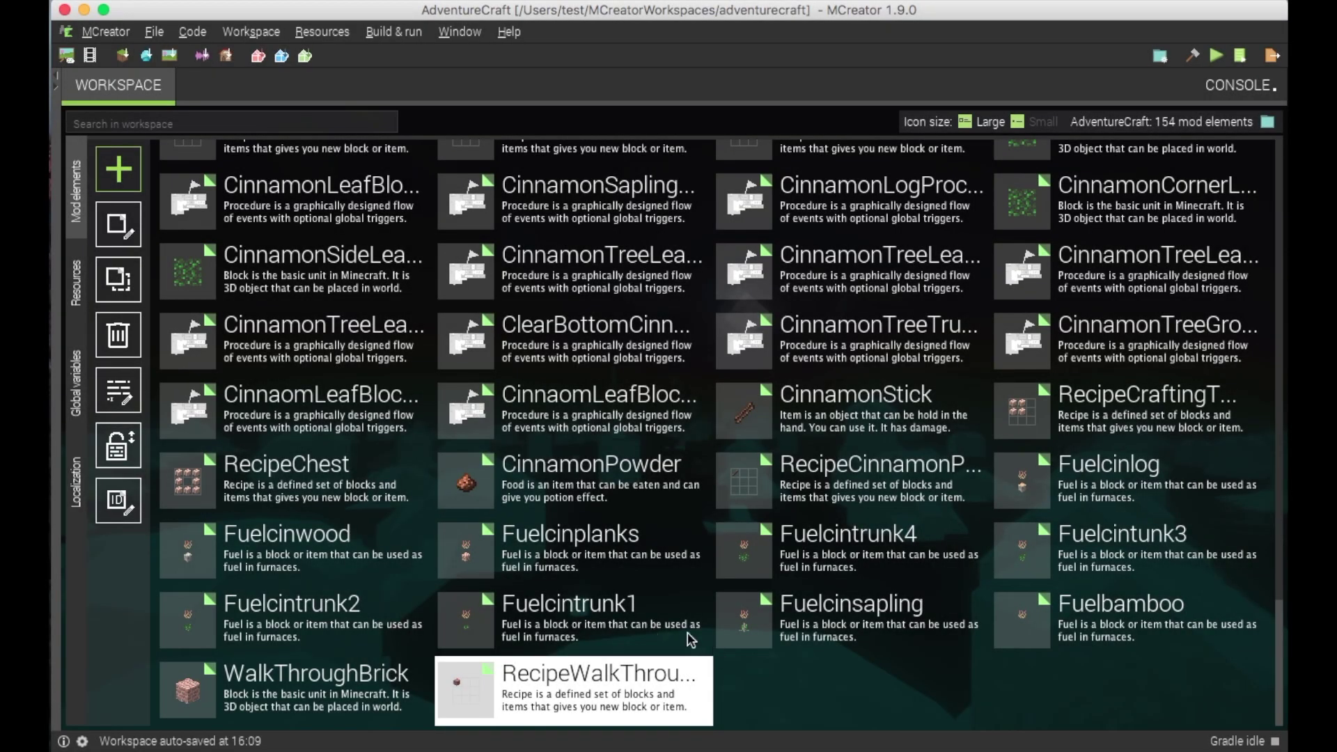
Import the block textures saw_mill_bottom.png and saw_mill_top_sides.png from the saw mill folder into the workspace resources
{"action": "left_click", "coordinate": [76, 282]}
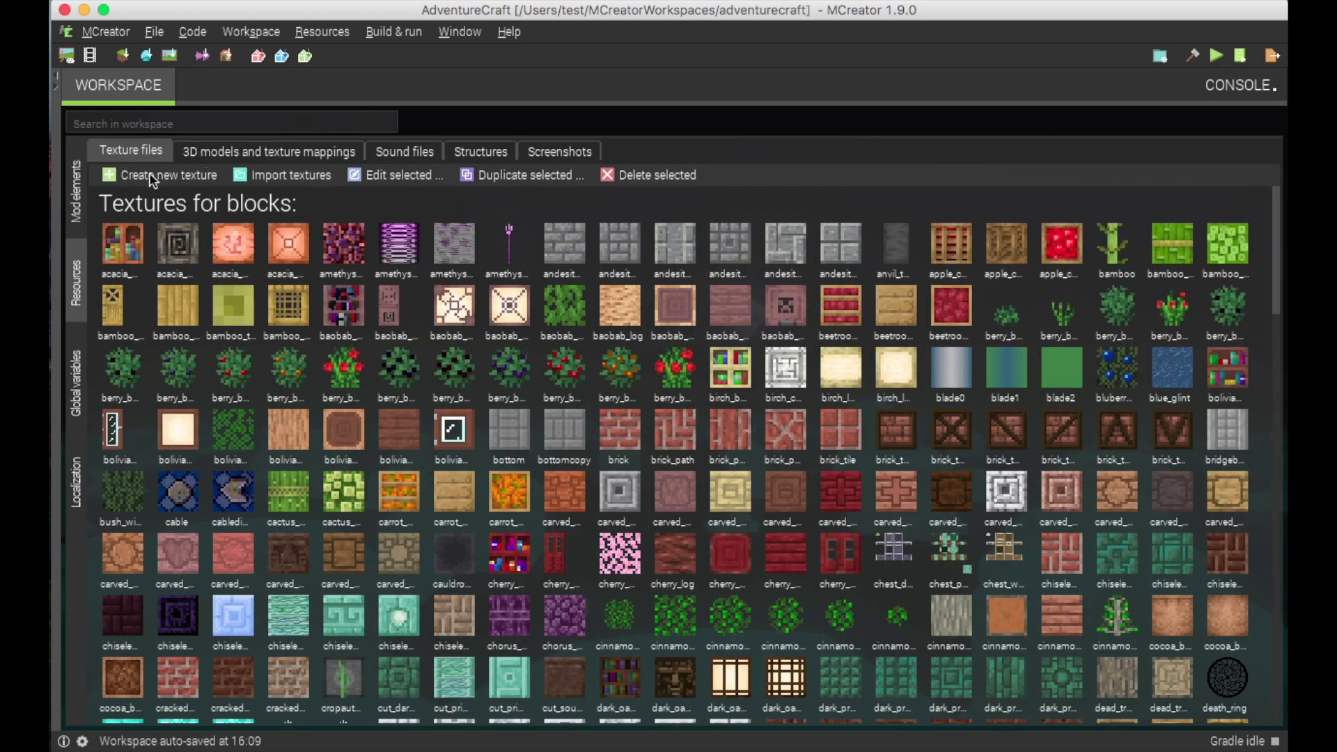
{"action": "left_click", "coordinate": [285, 174]}
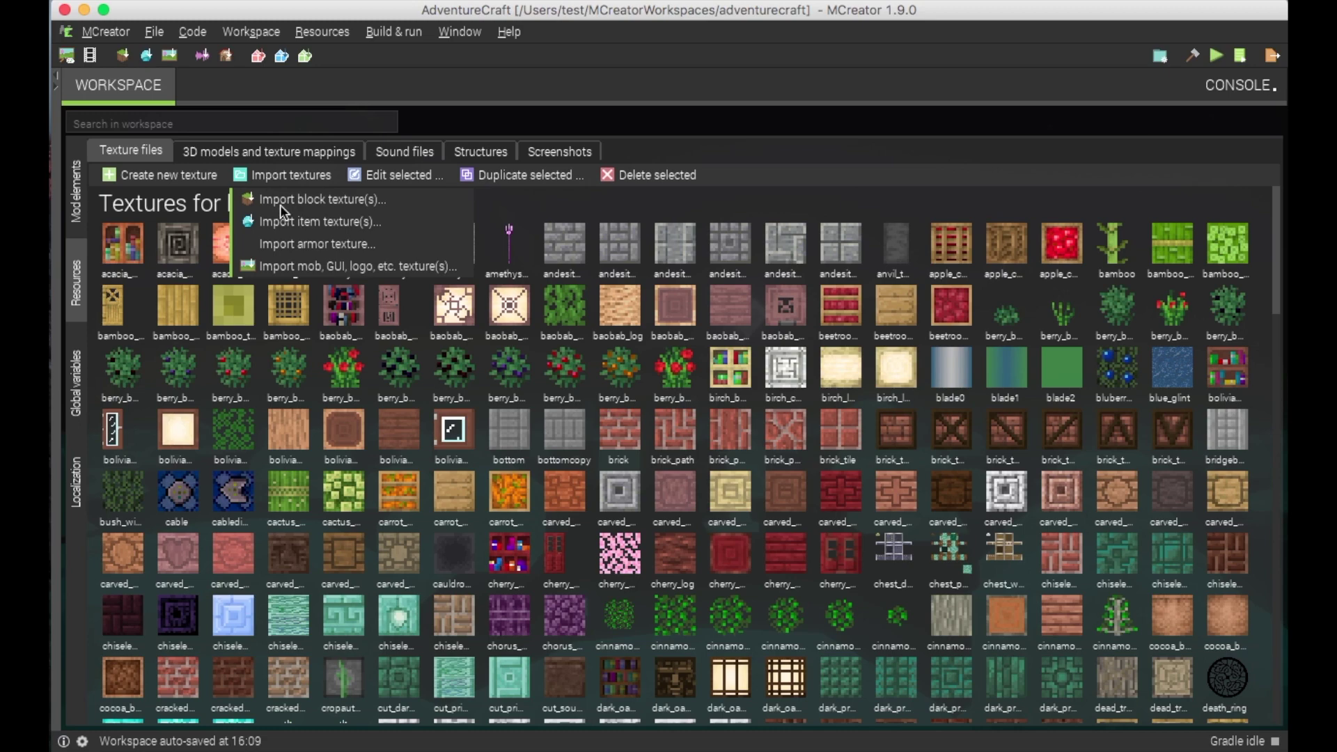
{"action": "left_click", "coordinate": [280, 200]}
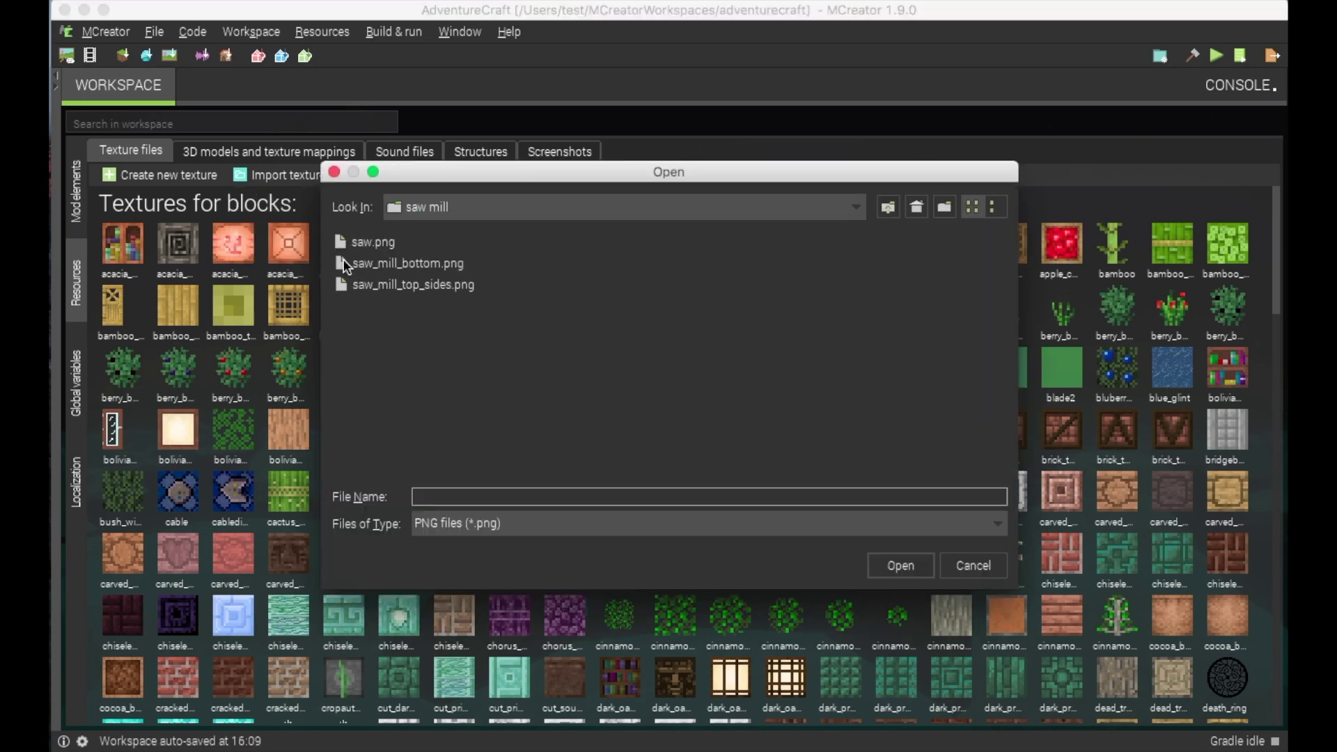
{"action": "double_click", "coordinate": [344, 266]}
Create an animated block texture from the saw frames at 16 x 16 and save it as saw
{"action": "scroll", "coordinate": [558, 418], "scroll_direction": "down", "scroll_amount": 15}
{"action": "left_click", "coordinate": [159, 175]}
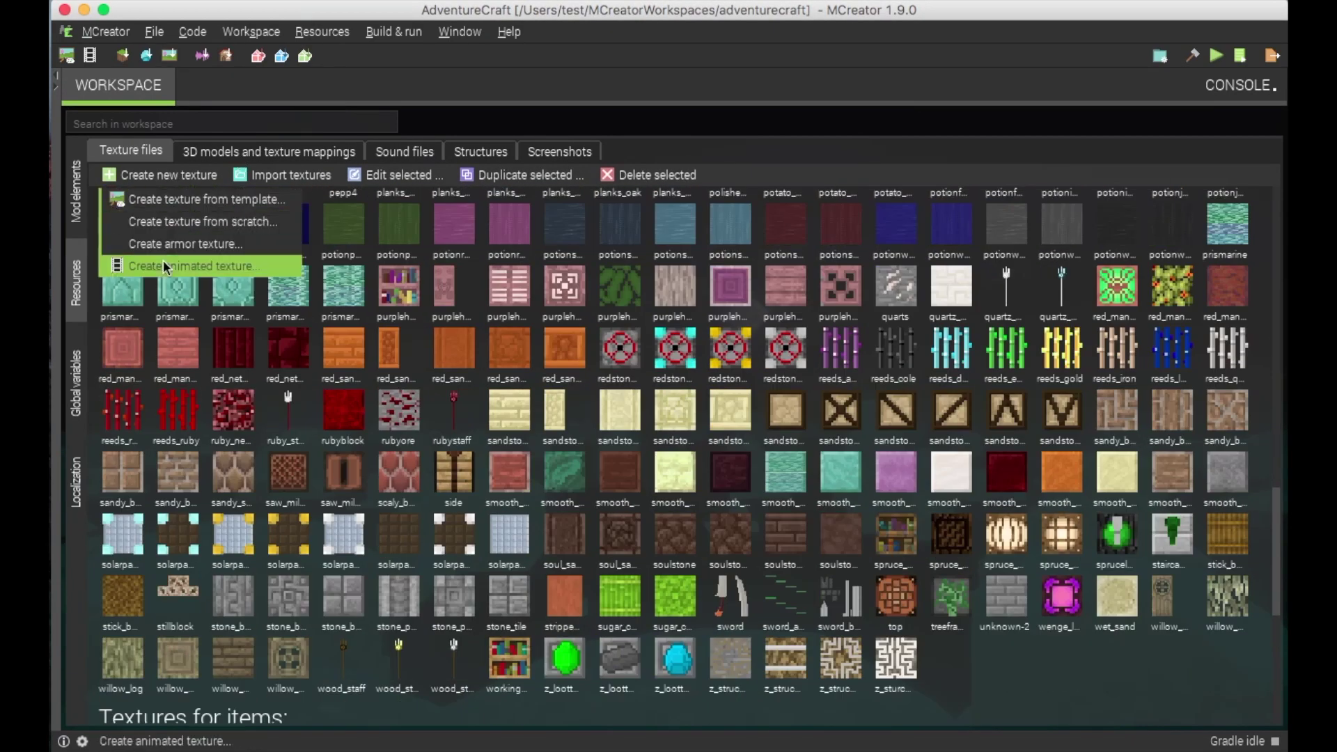
{"action": "left_click", "coordinate": [165, 267]}
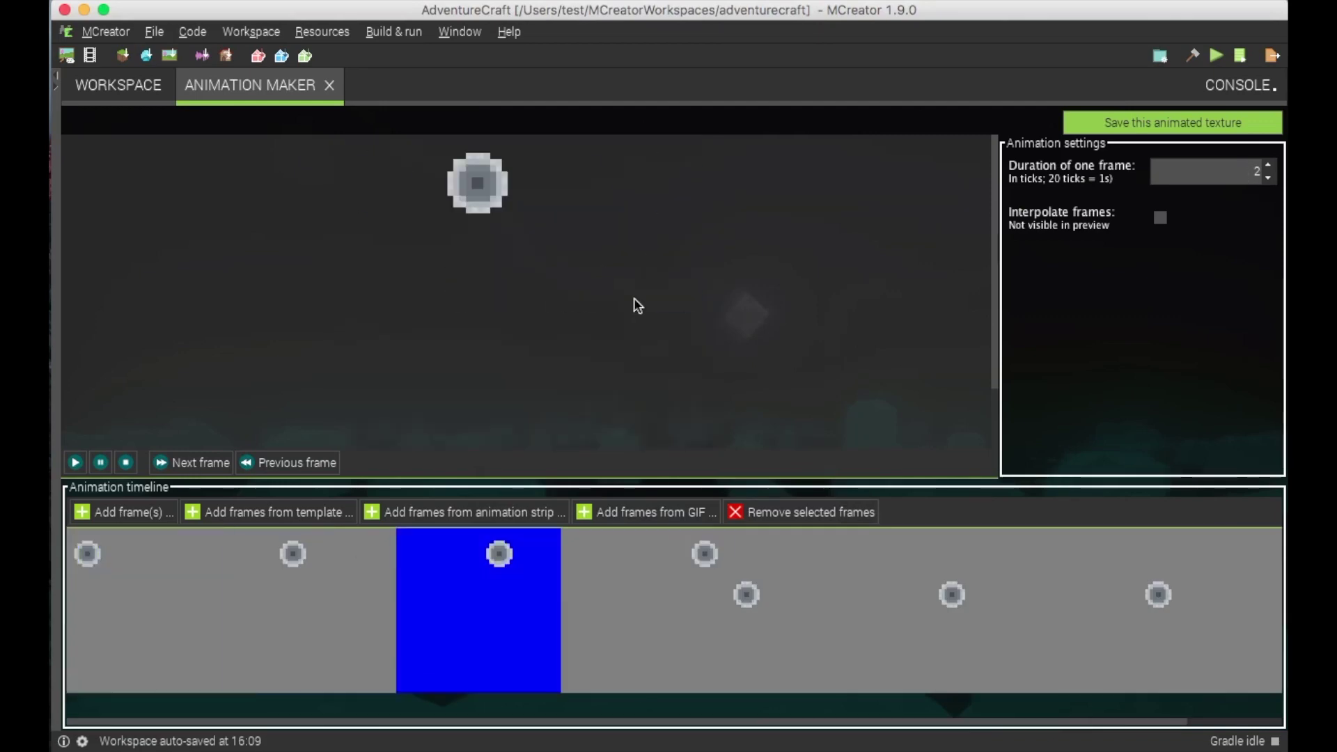
{"action": "left_click", "coordinate": [1172, 122]}
{"action": "left_click", "coordinate": [637, 400]}
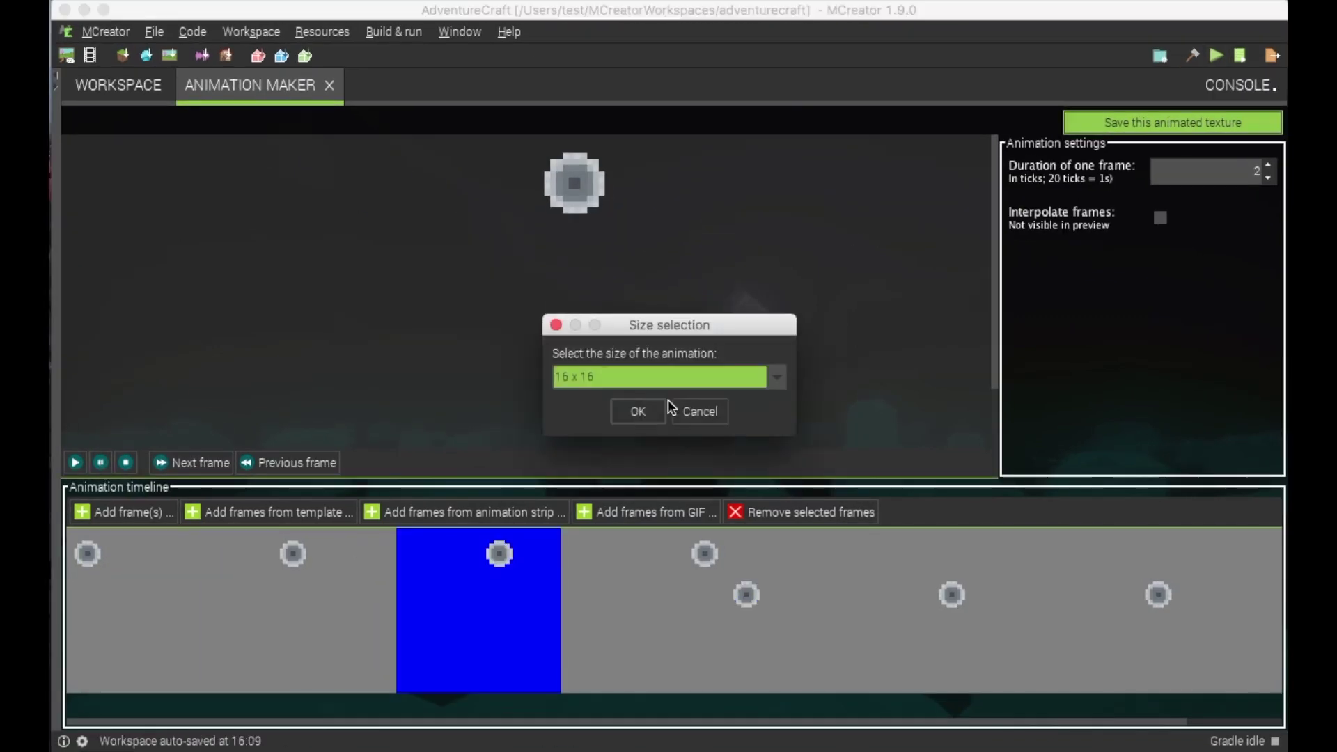
{"action": "left_click", "coordinate": [631, 413]}
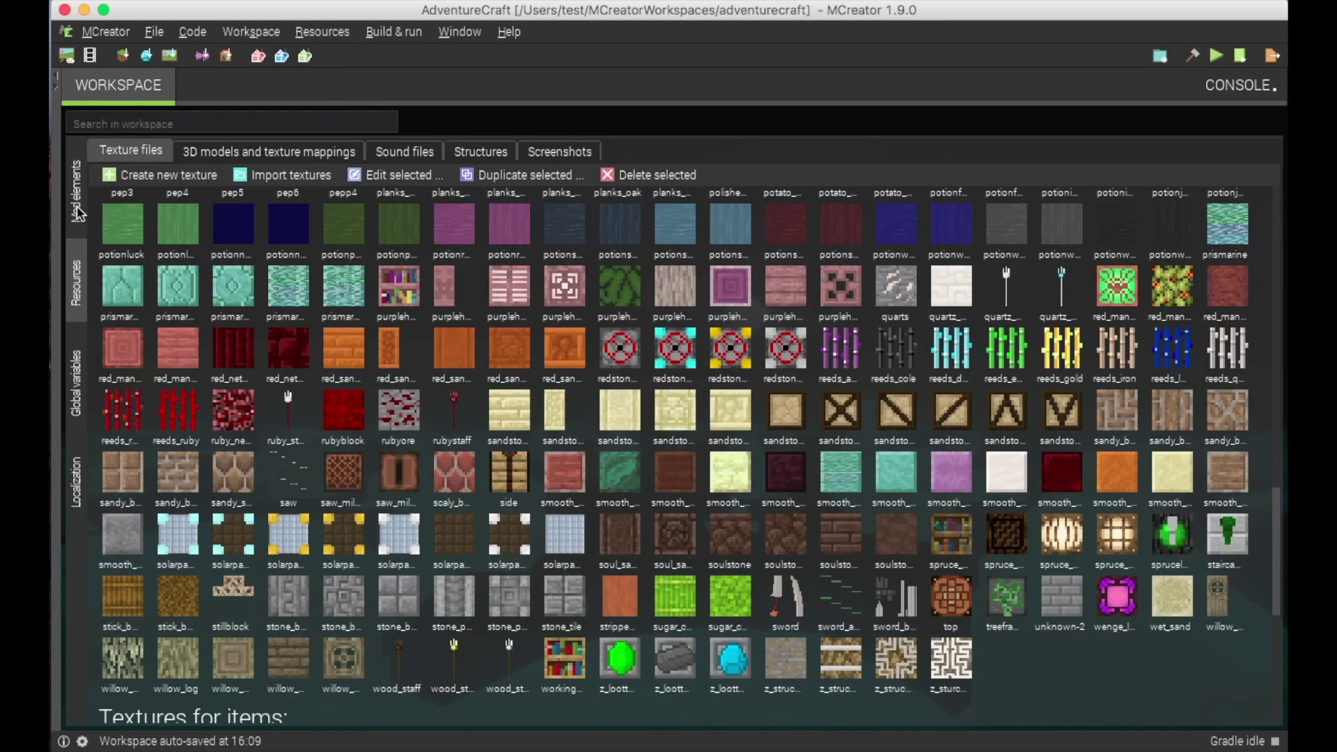
Import the JSON model saw_mill.json from the saw mill folder
{"action": "left_click", "coordinate": [275, 155]}
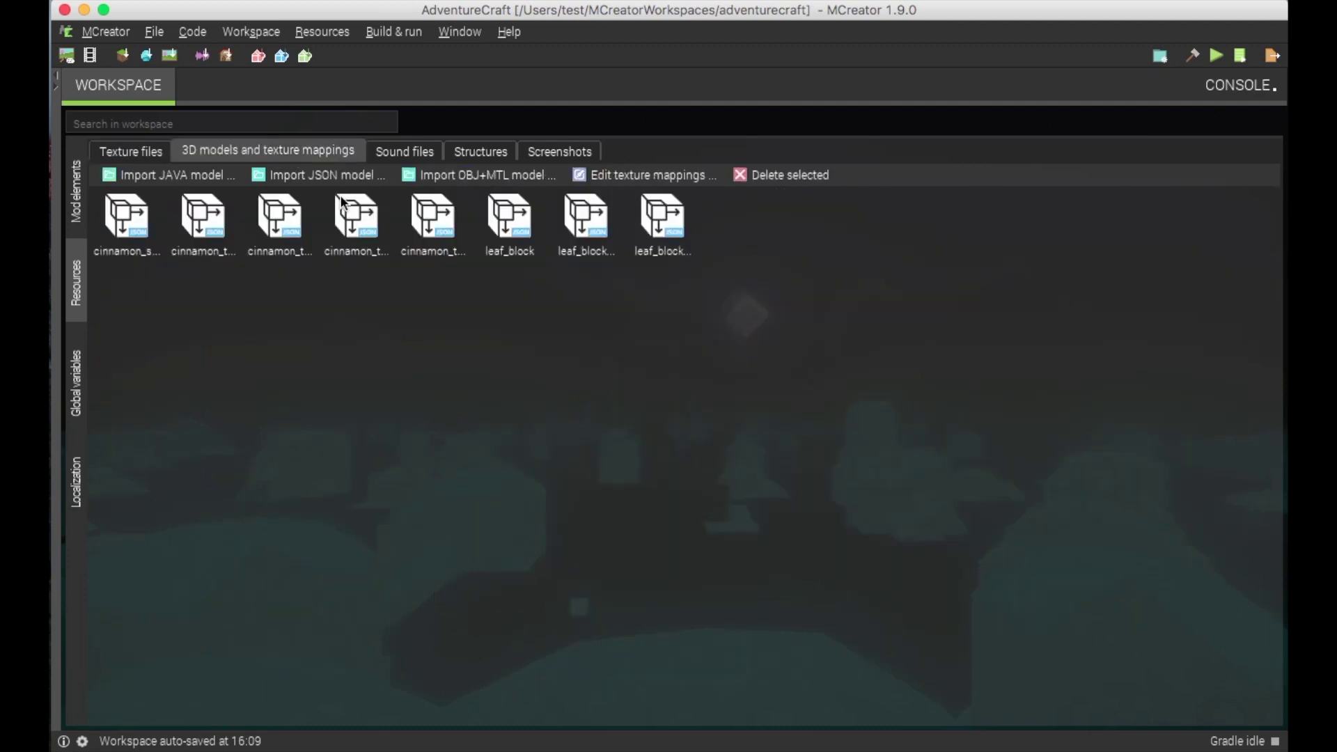
{"action": "left_click", "coordinate": [295, 178]}
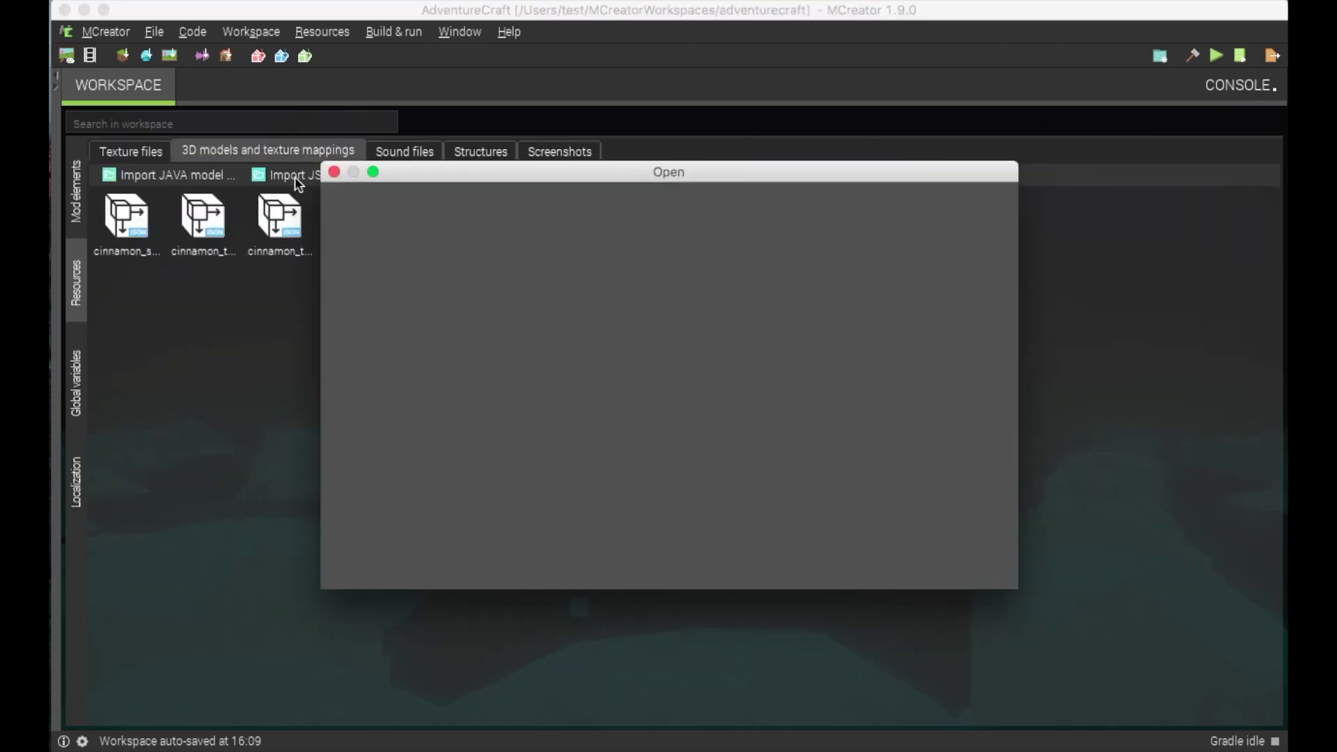
{"action": "left_click", "coordinate": [379, 244]}
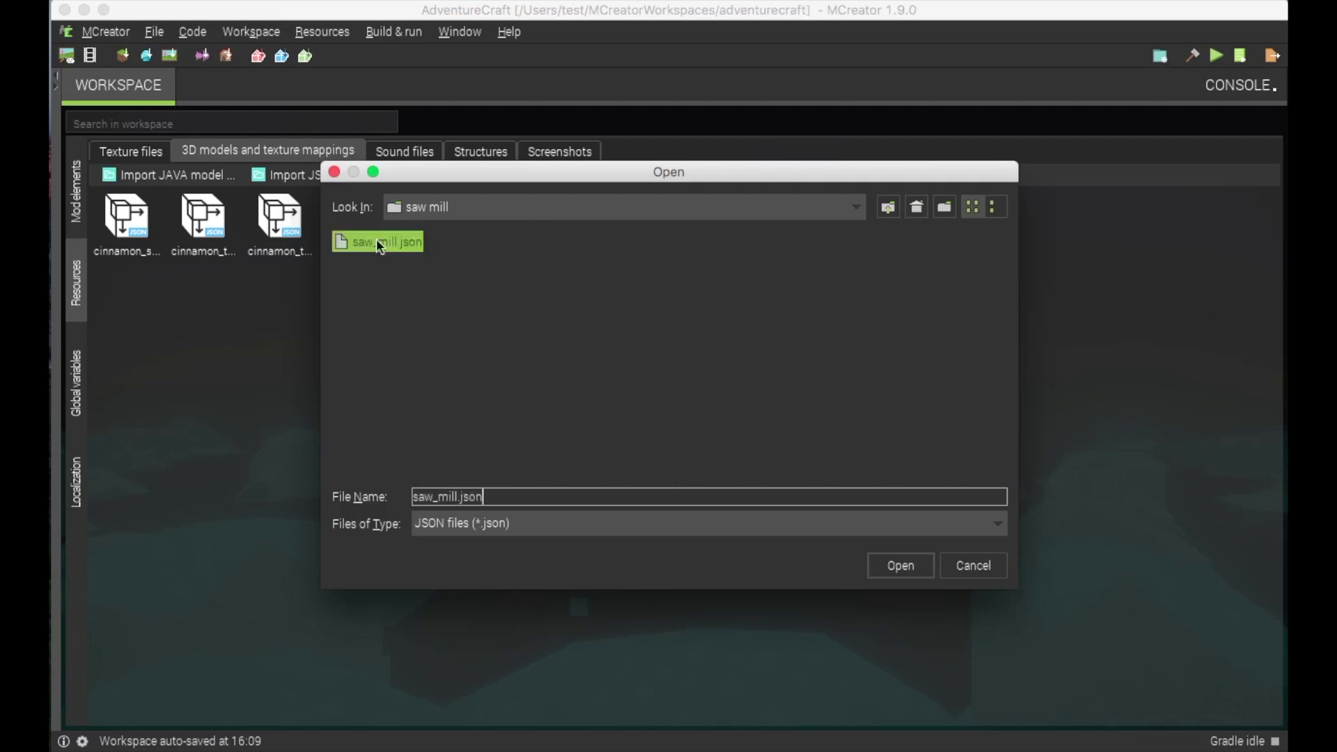
{"action": "left_click", "coordinate": [902, 568]}
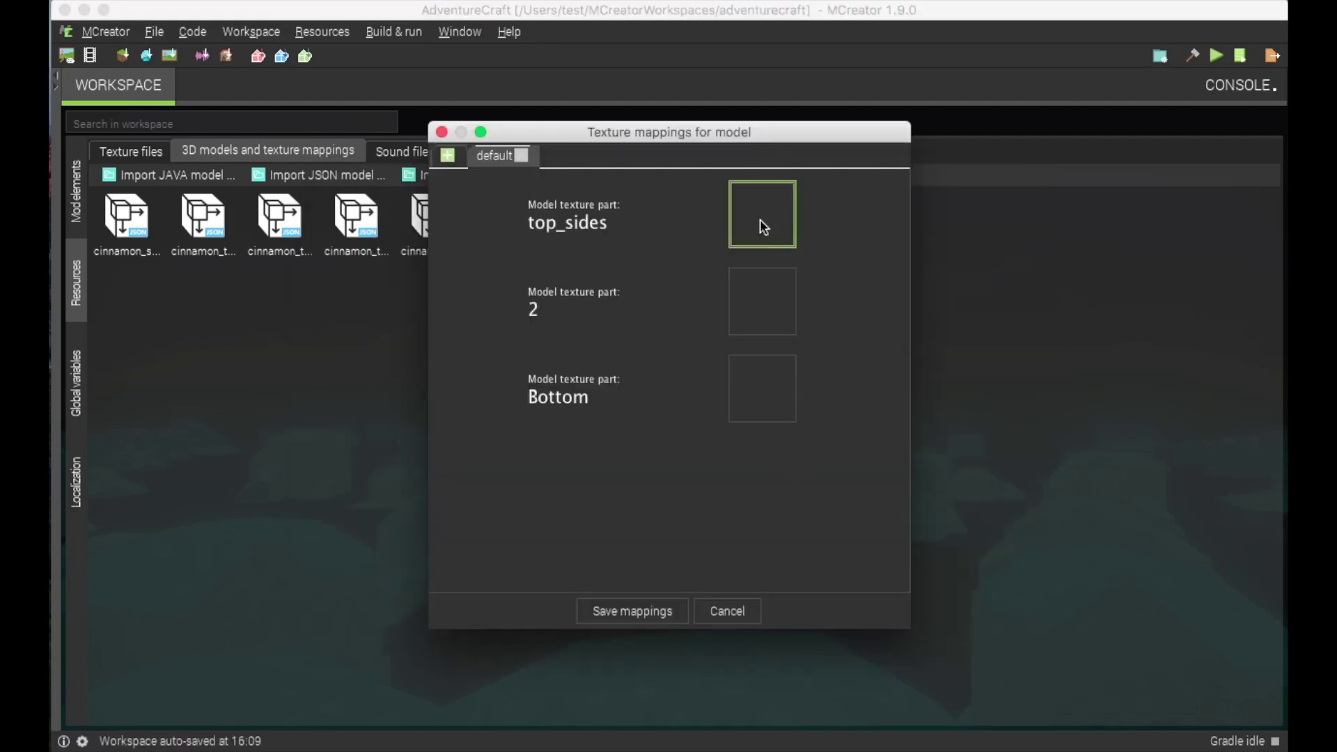
Assign block textures to the model's texture parts, using saw_mill_top_sides for top_sides, and save the mappings
{"action": "left_click", "coordinate": [758, 220]}
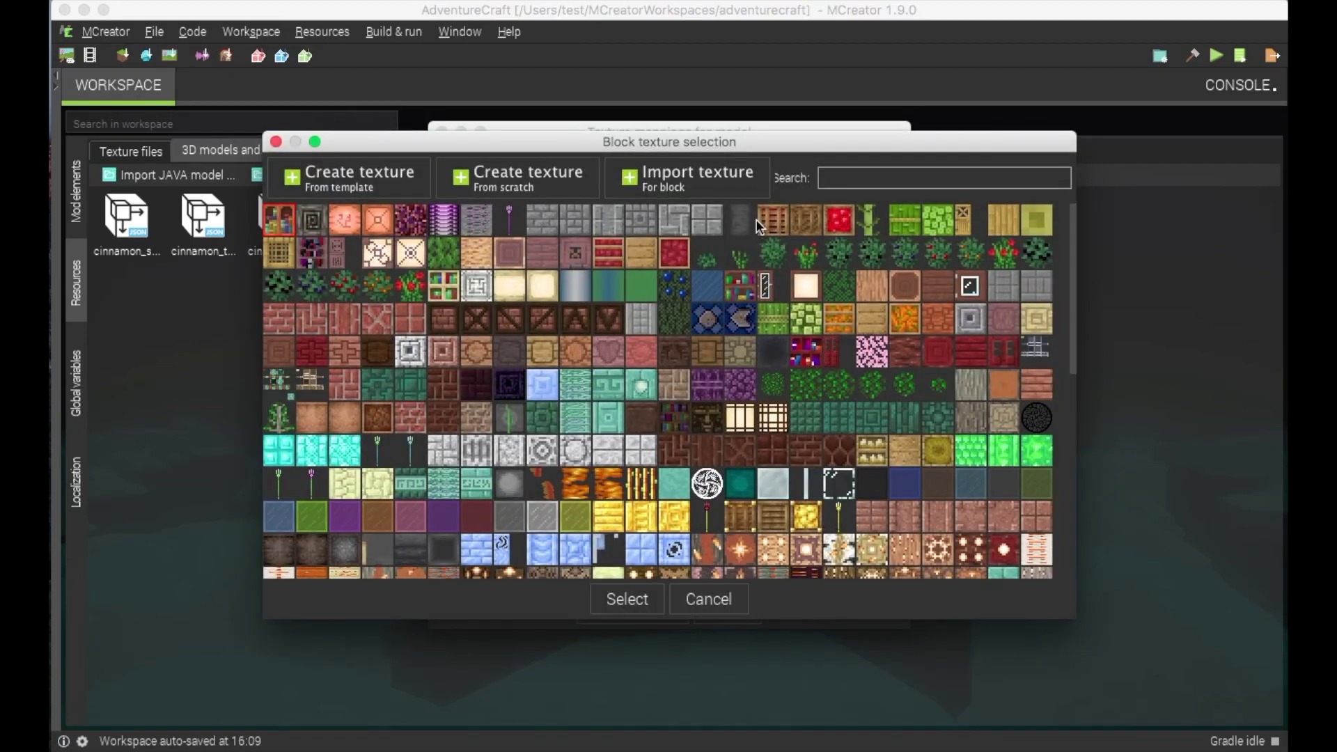
{"action": "scroll", "coordinate": [616, 426], "scroll_direction": "down", "scroll_amount": 10}
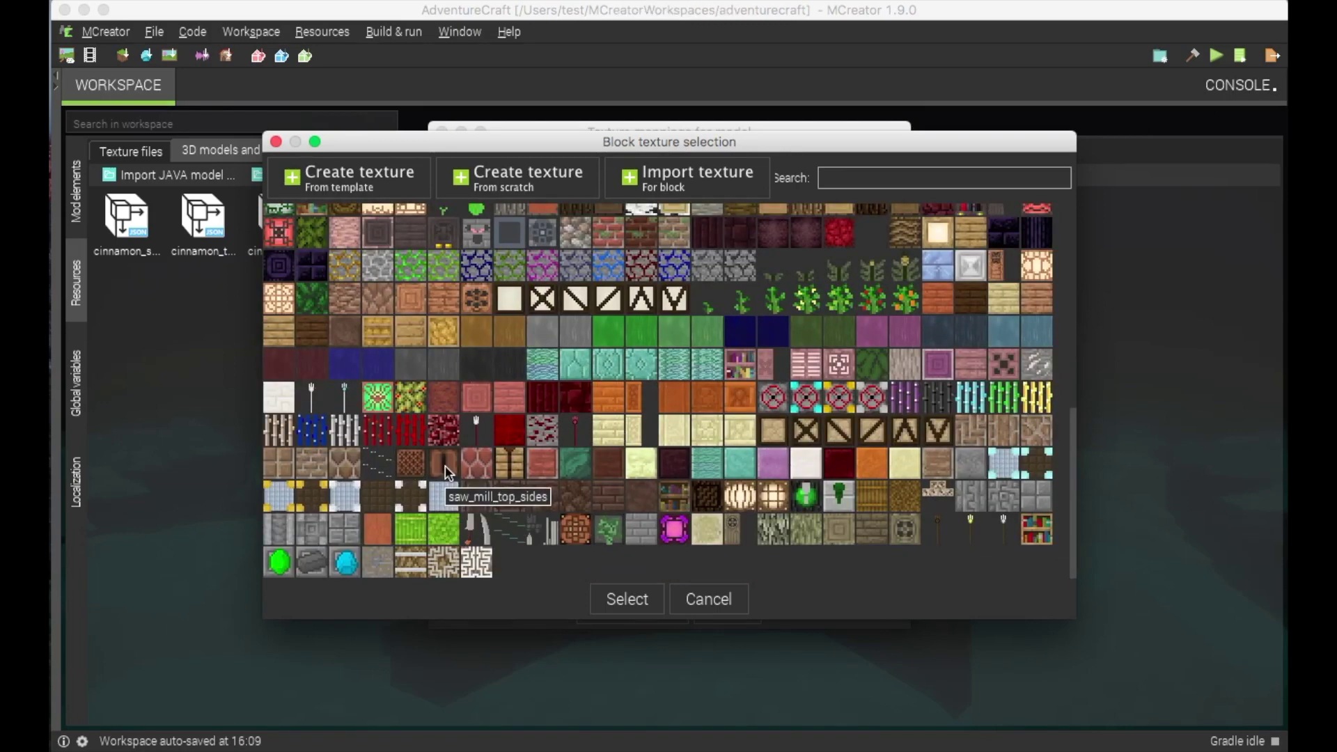
{"action": "double_click", "coordinate": [445, 465]}
{"action": "left_click", "coordinate": [771, 326]}
{"action": "double_click", "coordinate": [749, 404]}
{"action": "left_click", "coordinate": [749, 404]}
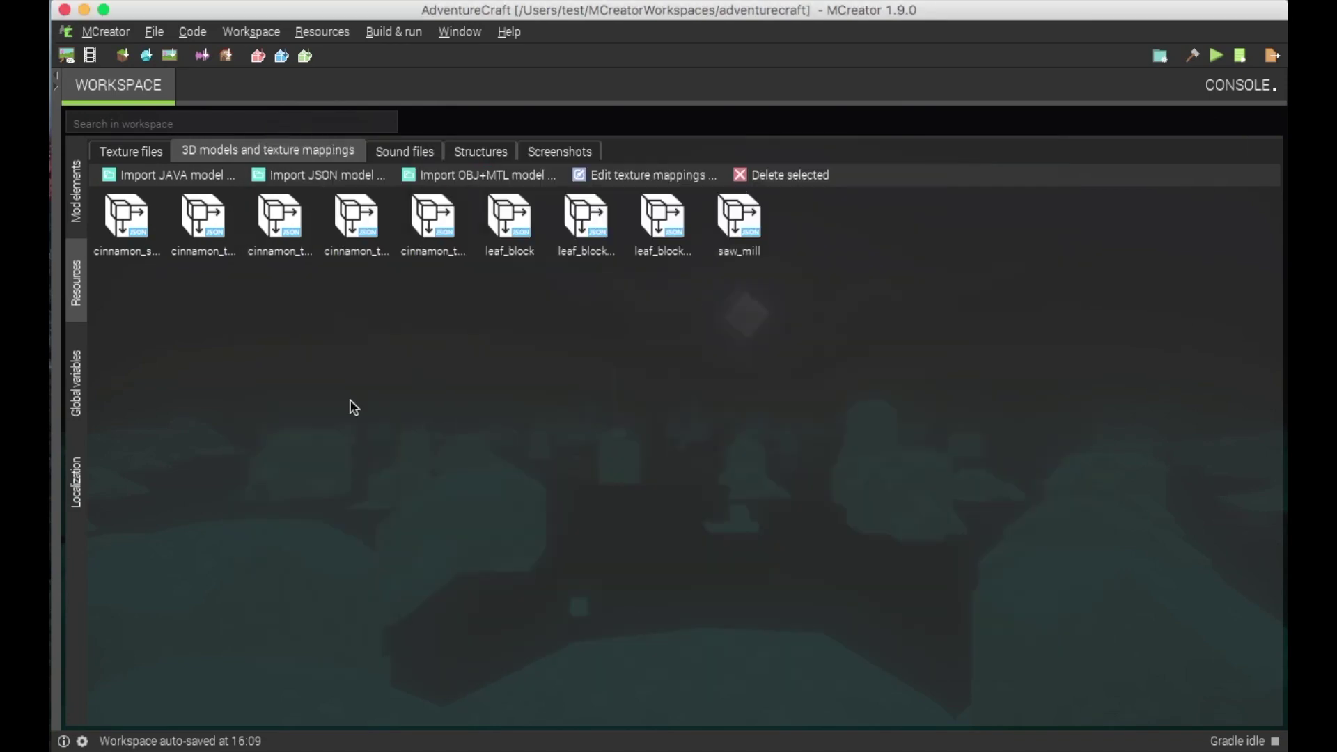
Create a new Block mod element named SawMill
{"action": "left_click", "coordinate": [78, 216]}
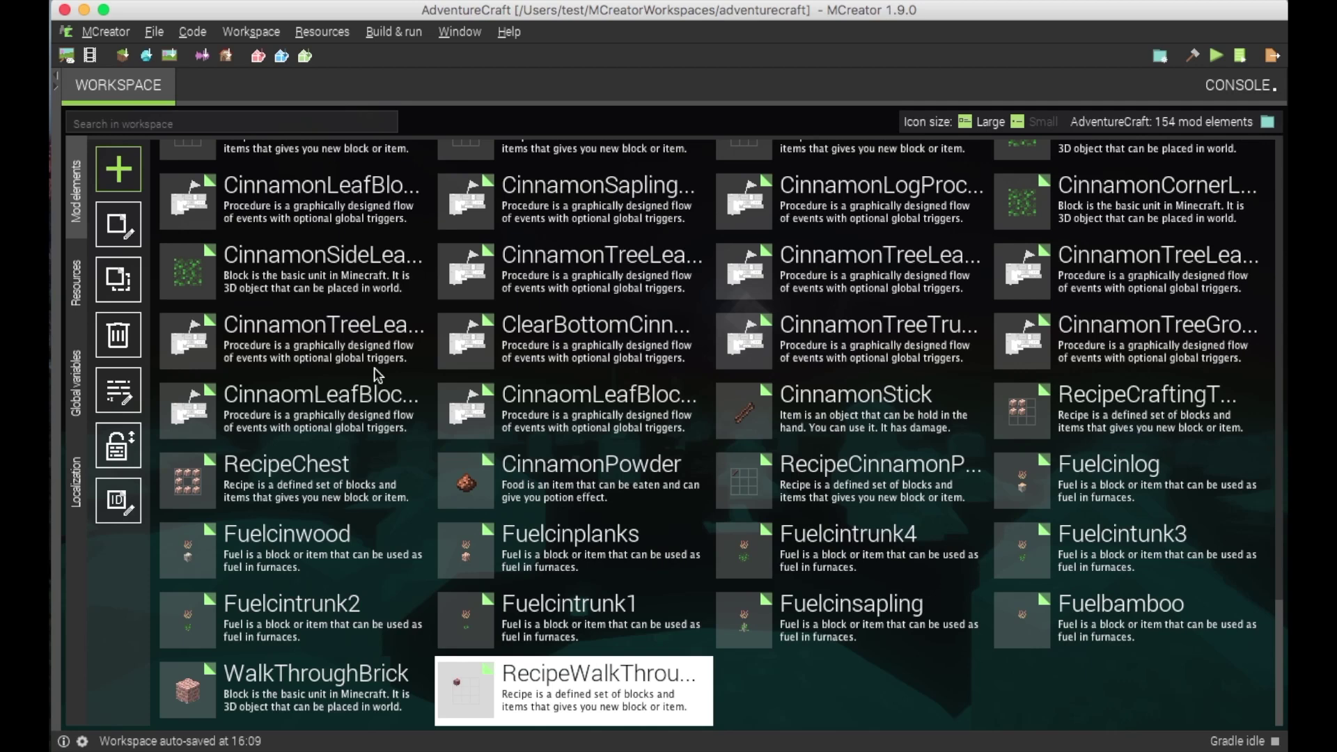
{"action": "left_click", "coordinate": [119, 170]}
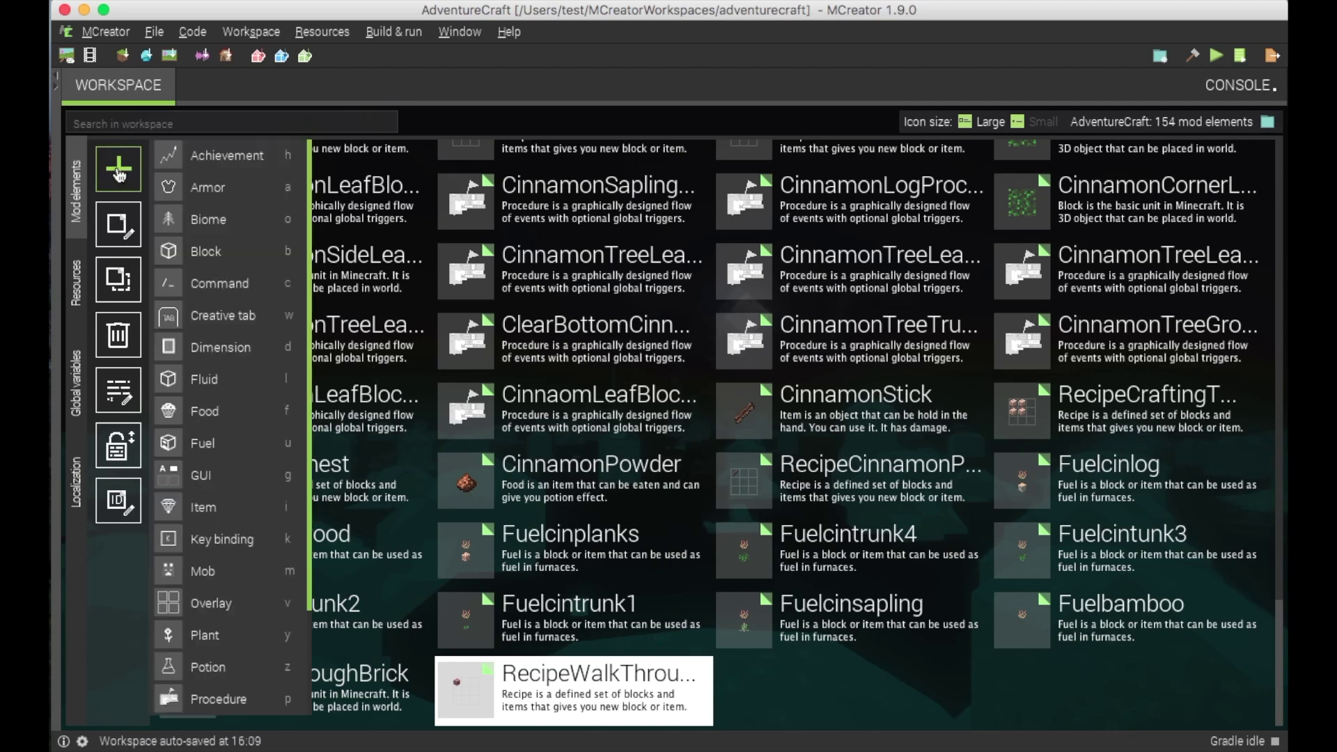
{"action": "left_click", "coordinate": [175, 251]}
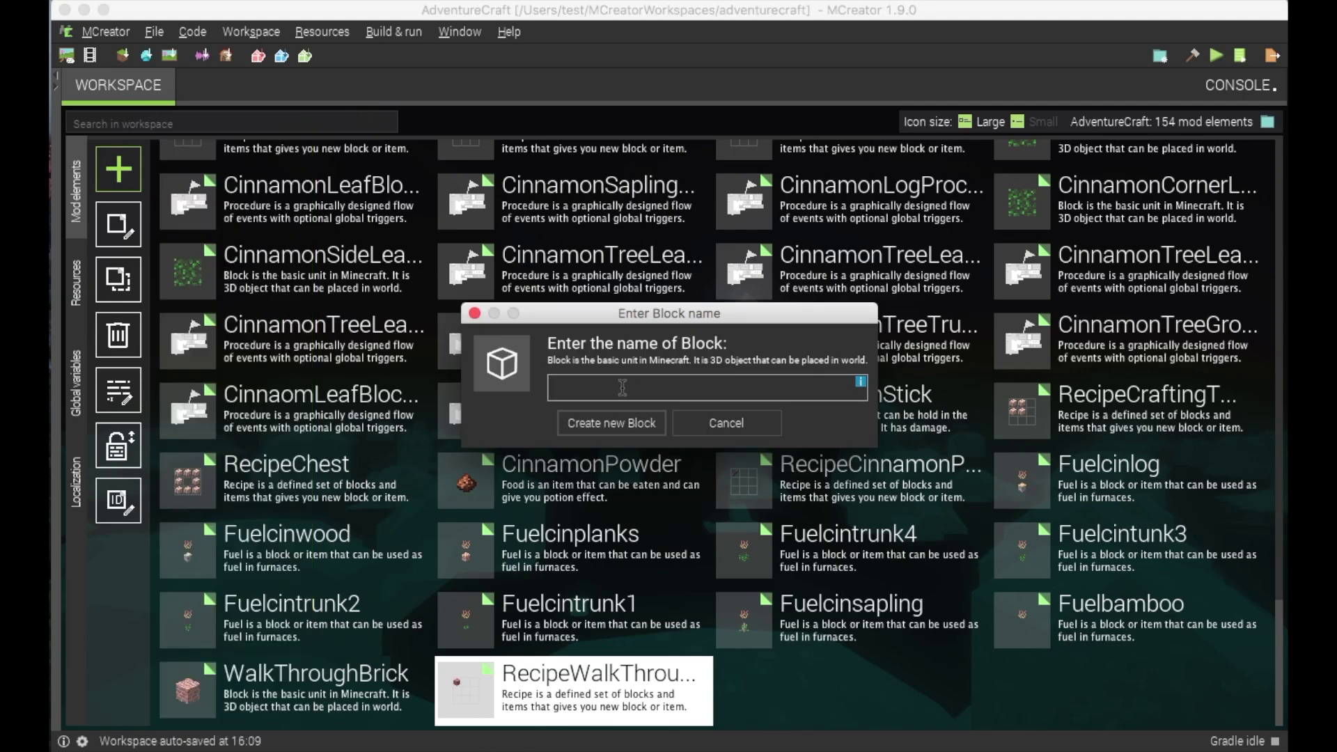
{"action": "type", "text": "SawMill"}
{"action": "key", "text": "Return"}
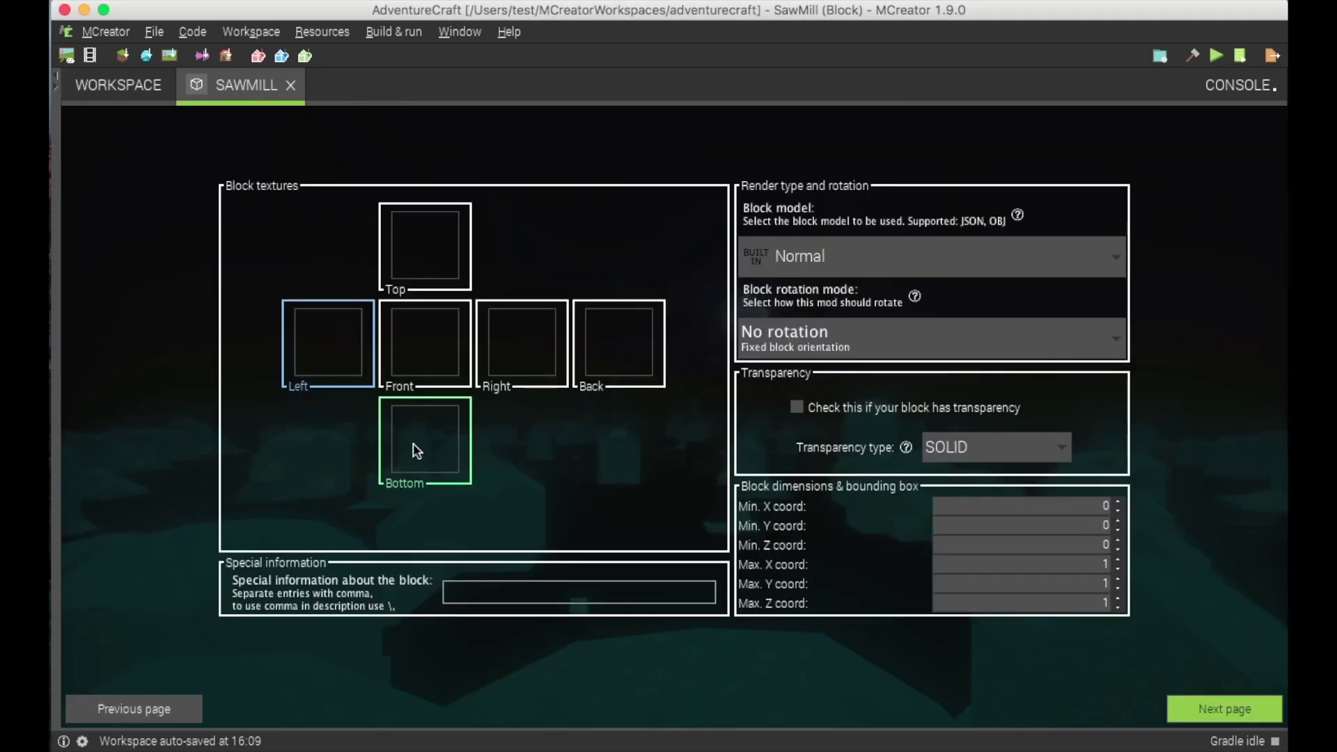
Set the block's bottom texture to saw_mill_top_sides
{"action": "left_click", "coordinate": [422, 447]}
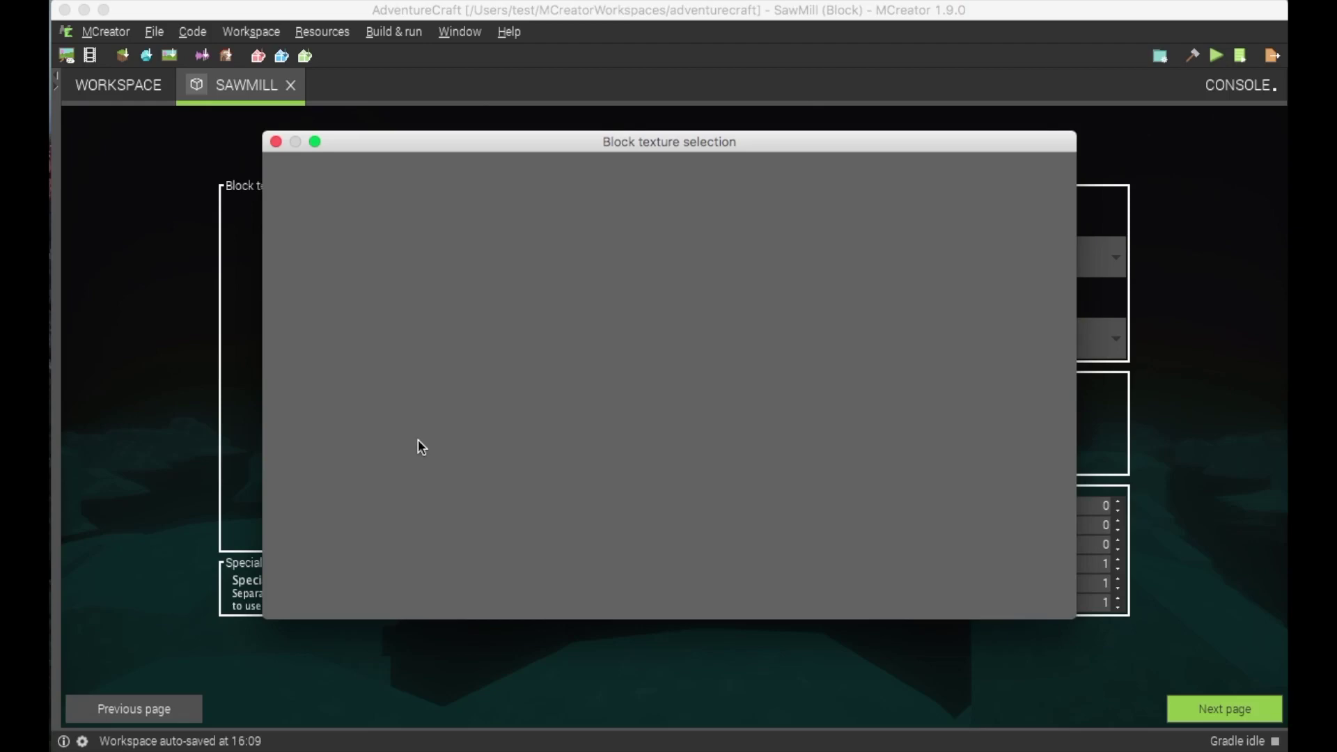
{"action": "scroll", "coordinate": [506, 423], "scroll_direction": "down", "scroll_amount": 1}
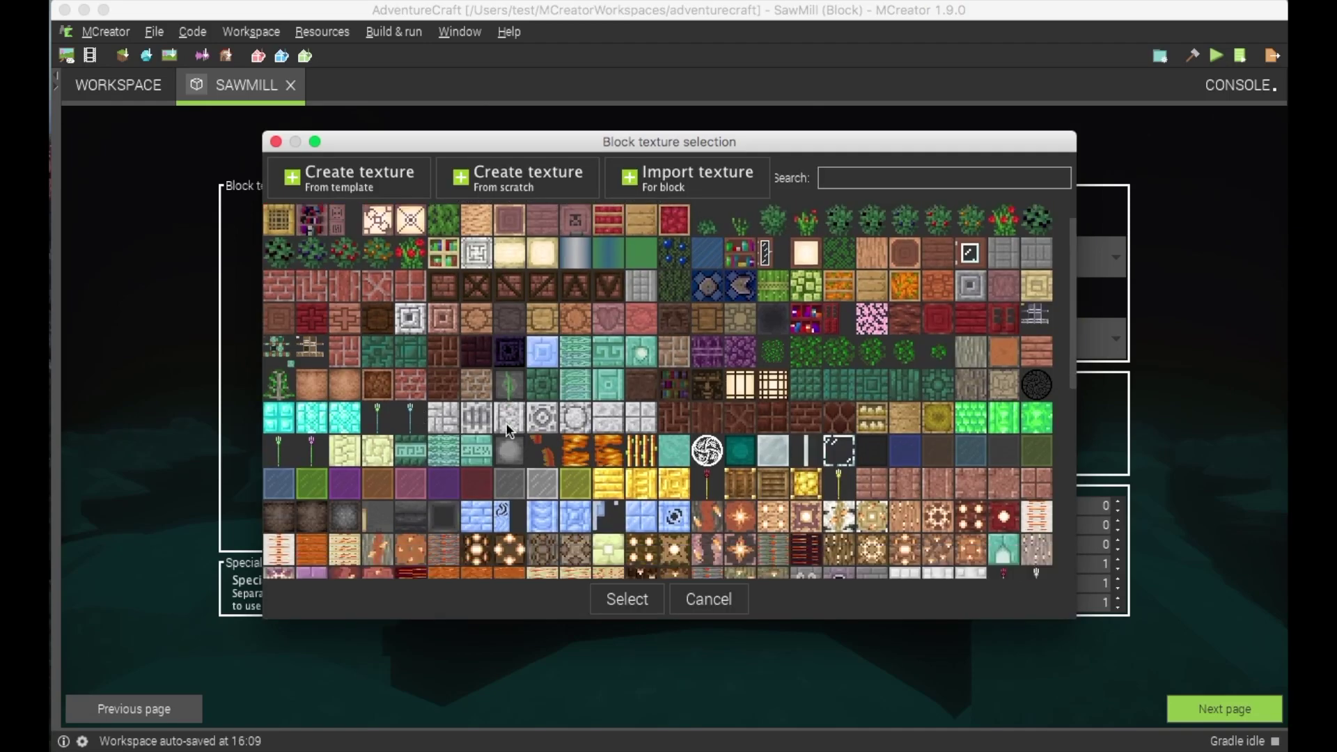
{"action": "scroll", "coordinate": [507, 428], "scroll_direction": "down", "scroll_amount": 10}
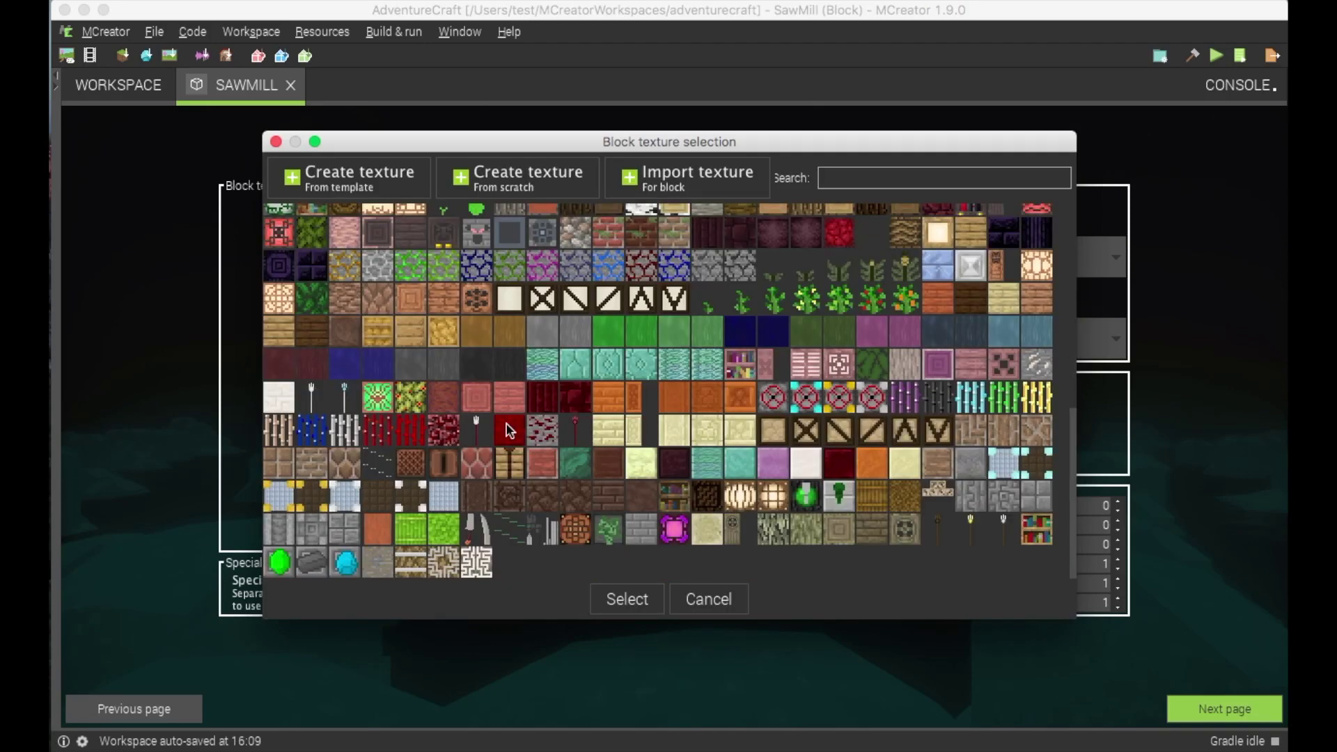
{"action": "double_click", "coordinate": [444, 465]}
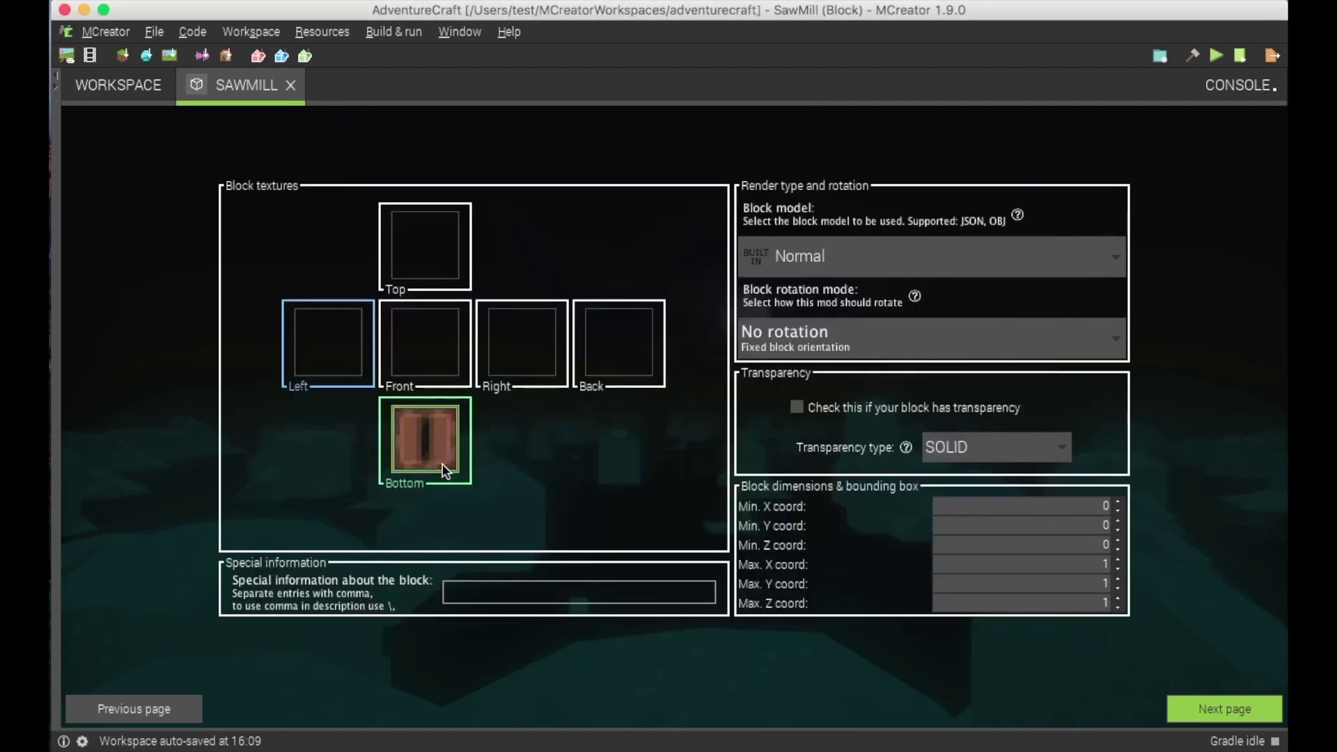
Set the block model to saw_mill and the rotation mode to Y axis rotation (S/W/N/E) from player side
{"action": "left_click", "coordinate": [929, 257]}
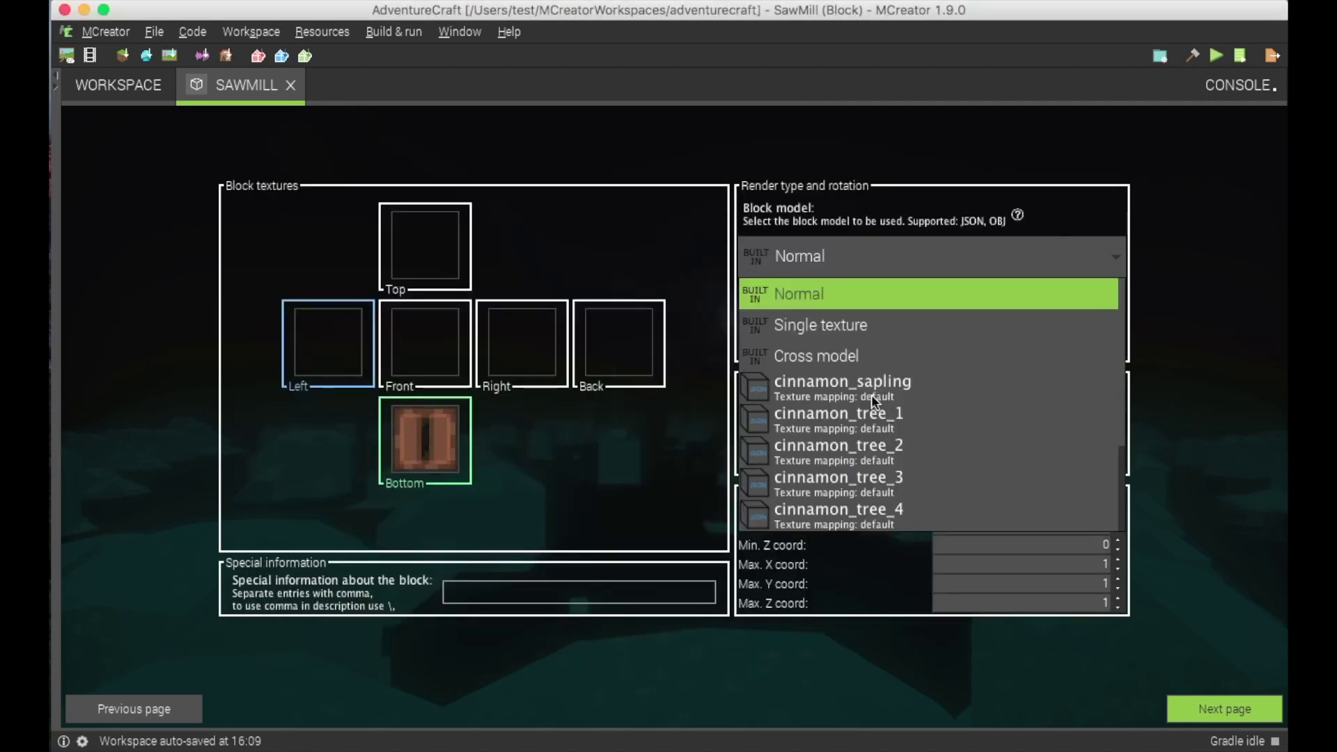
{"action": "scroll", "coordinate": [871, 395], "scroll_direction": "down", "scroll_amount": 2}
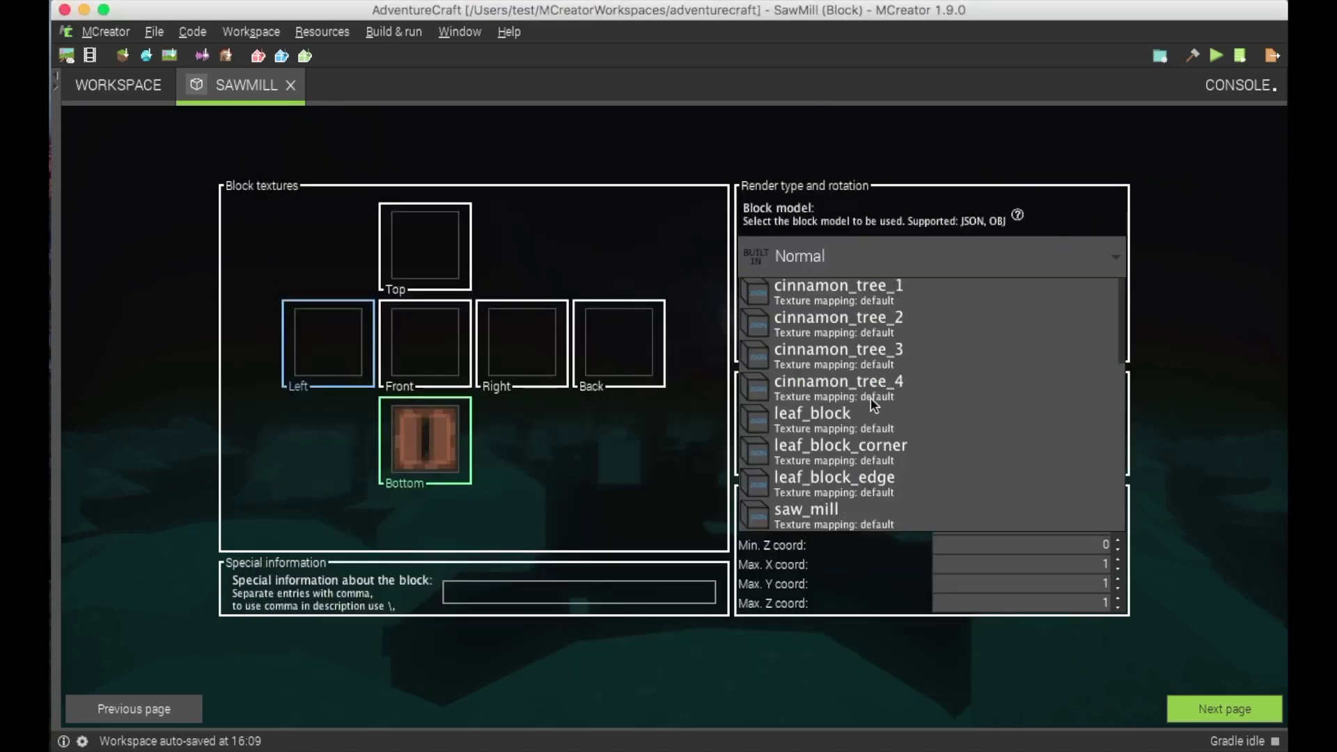
{"action": "left_click", "coordinate": [787, 513]}
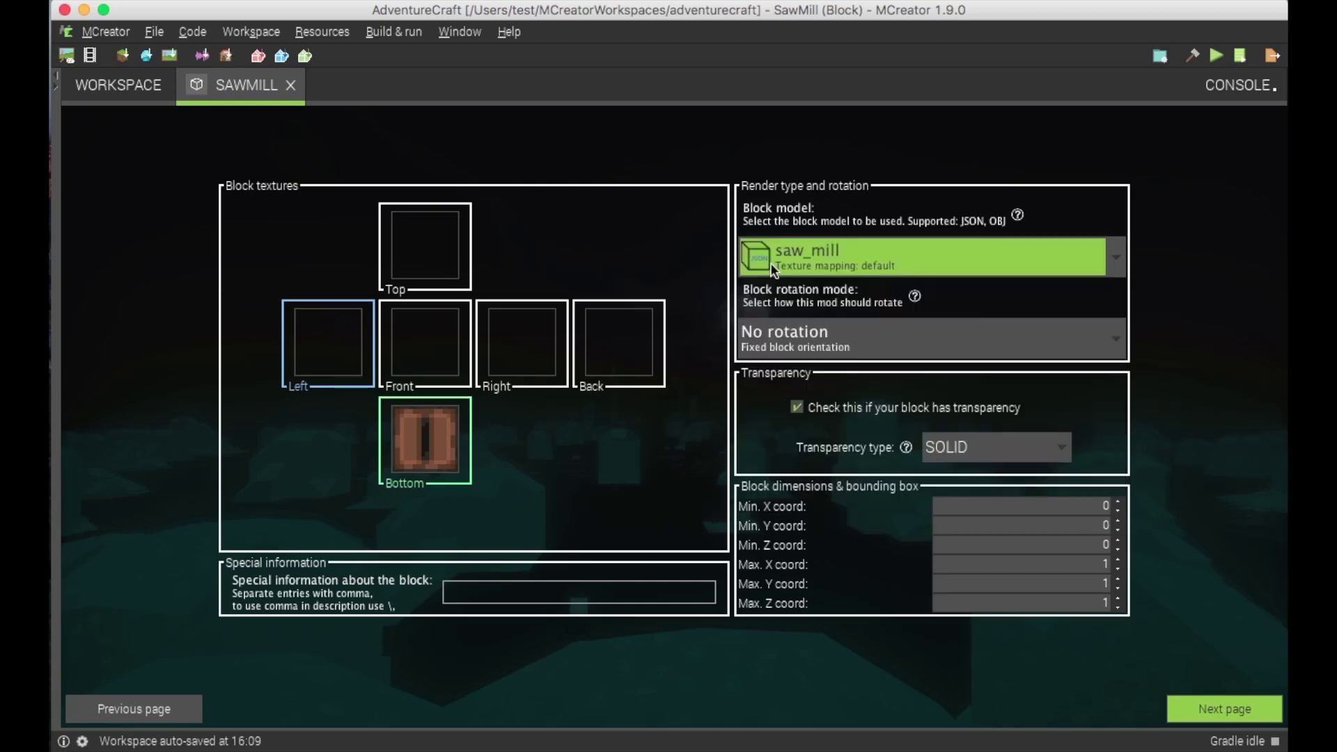
{"action": "left_click", "coordinate": [952, 346]}
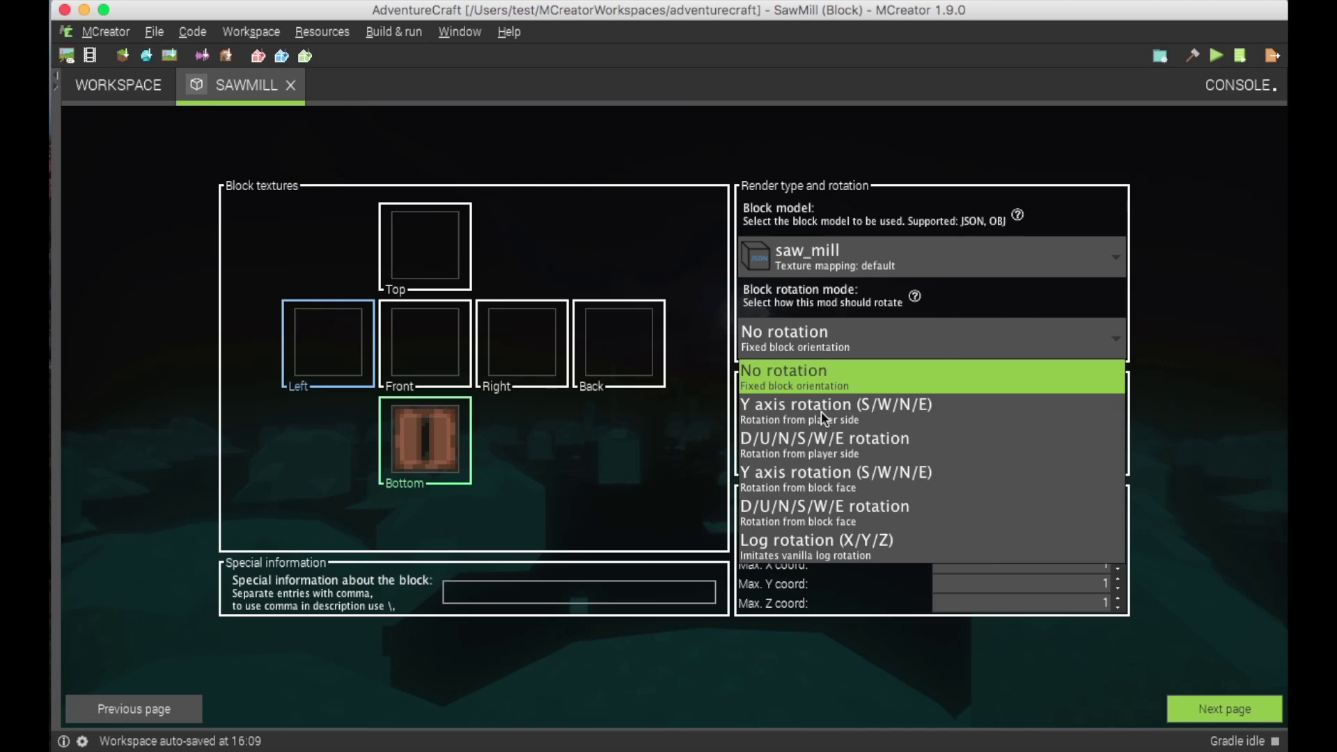
{"action": "left_click", "coordinate": [774, 411]}
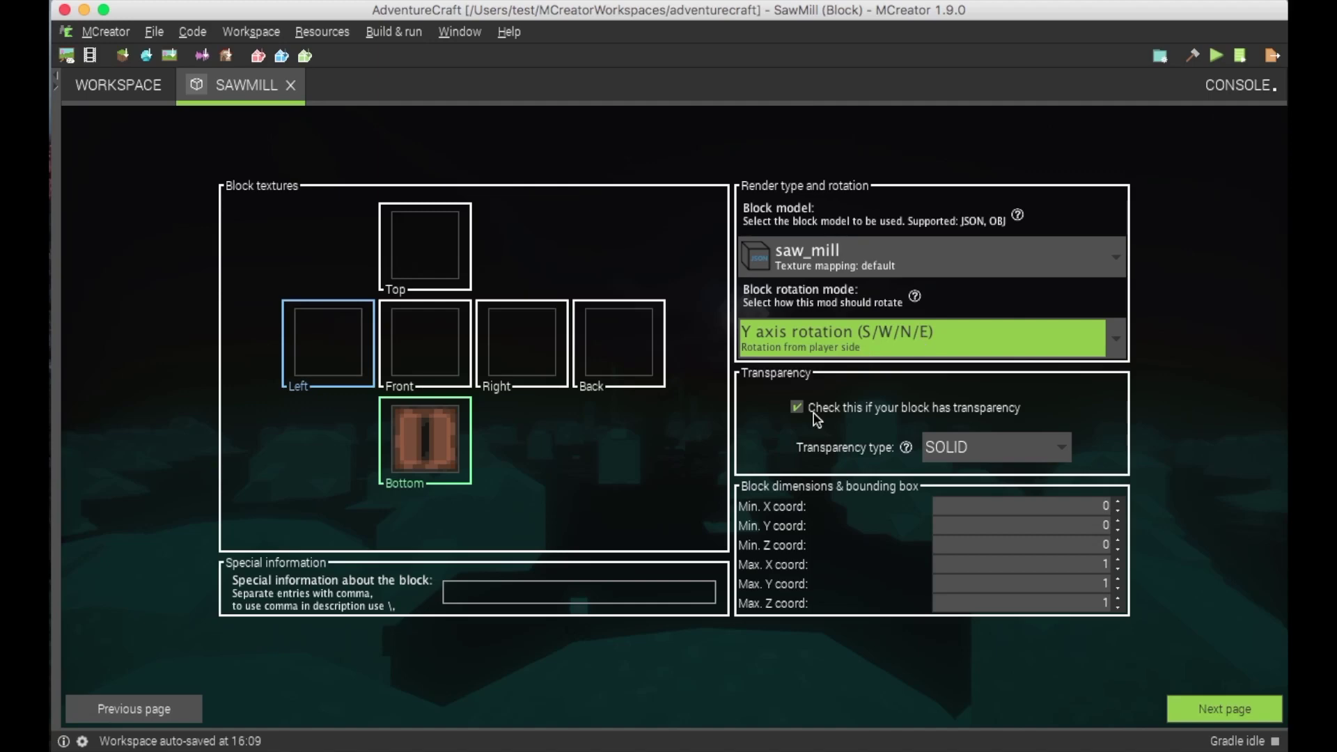
Set the transparency type to CUTOUT_MIPPED and the bounding box's Max. Y coord to 0.5, and continue to the block properties
{"action": "left_click", "coordinate": [1025, 442]}
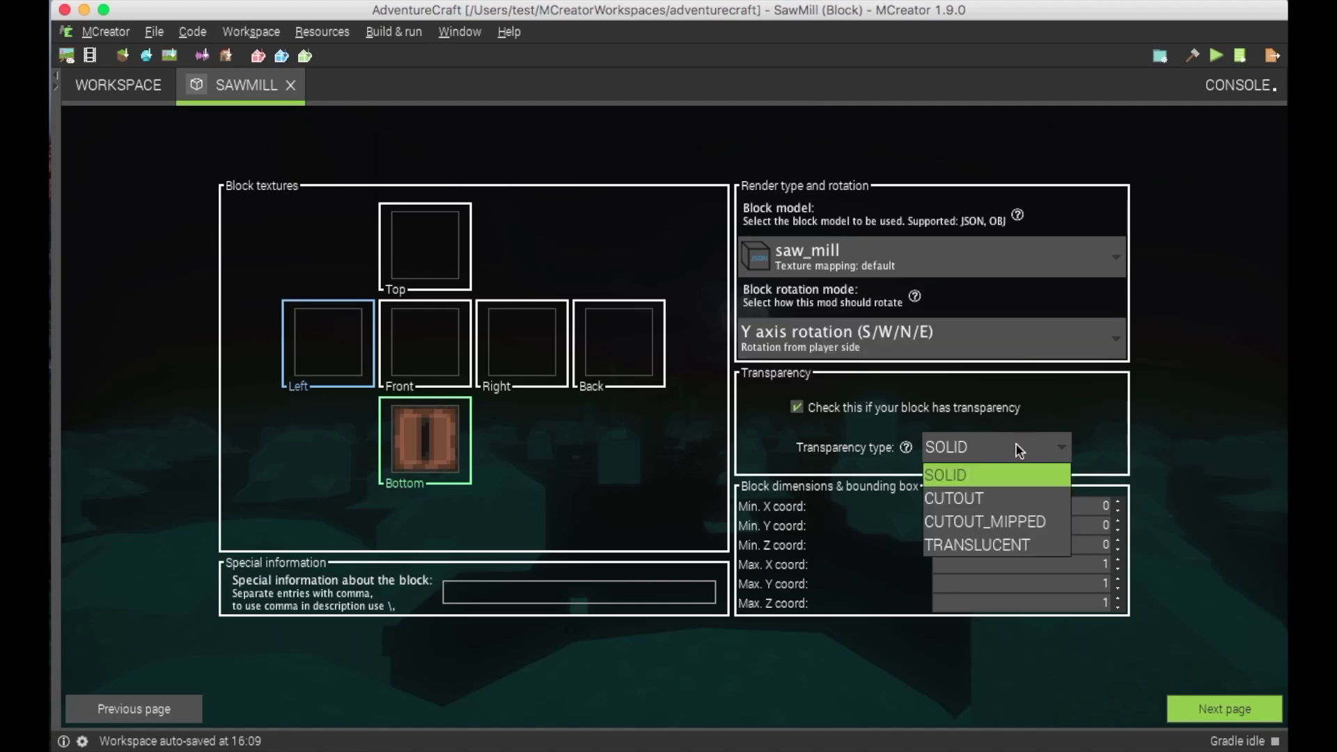
{"action": "left_click", "coordinate": [965, 522]}
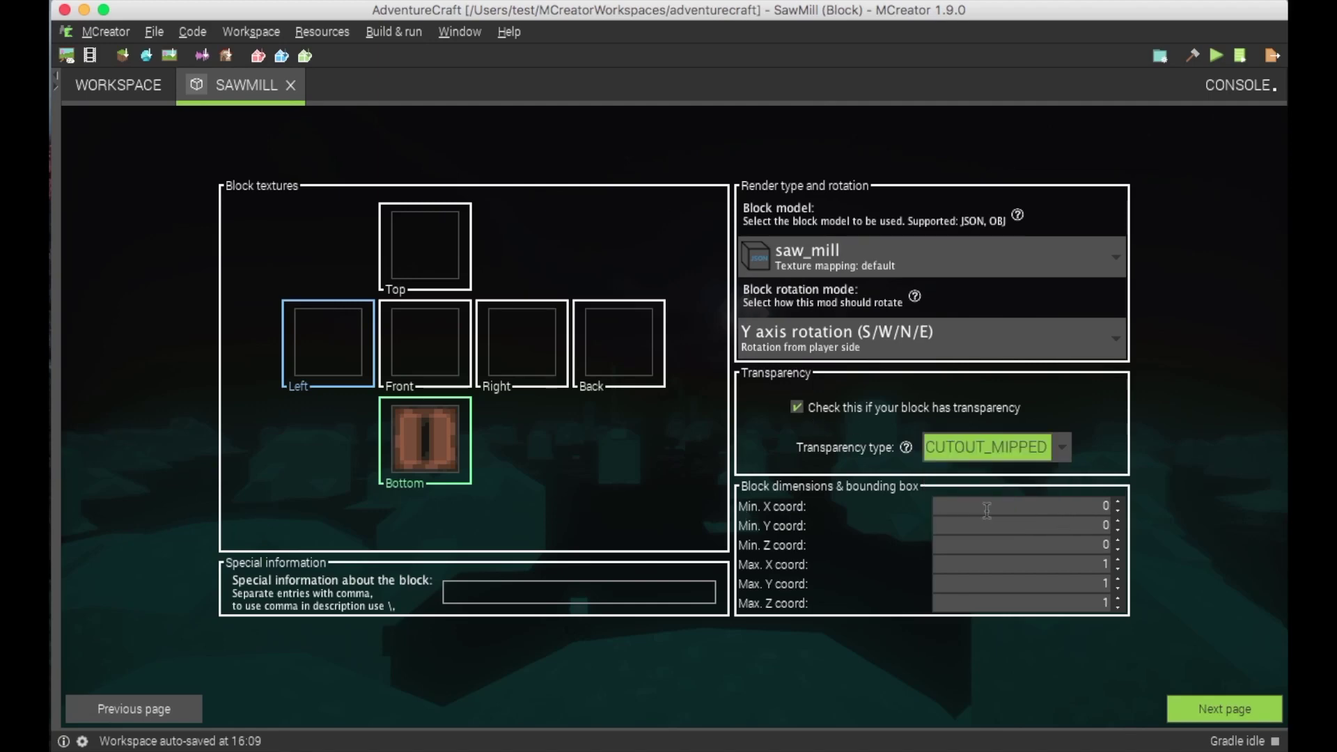
{"action": "left_click", "coordinate": [1067, 583]}
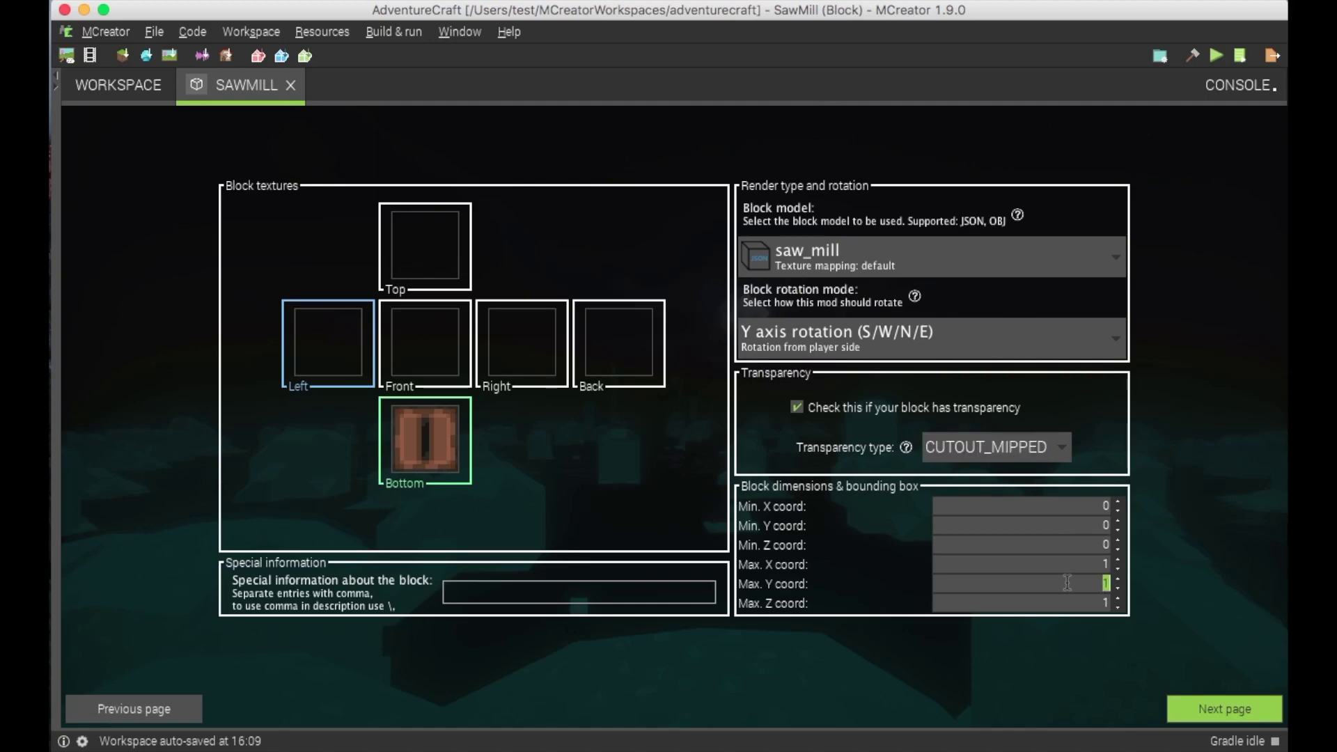
{"action": "type", "text": "0.5"}
{"action": "key", "text": "Return"}
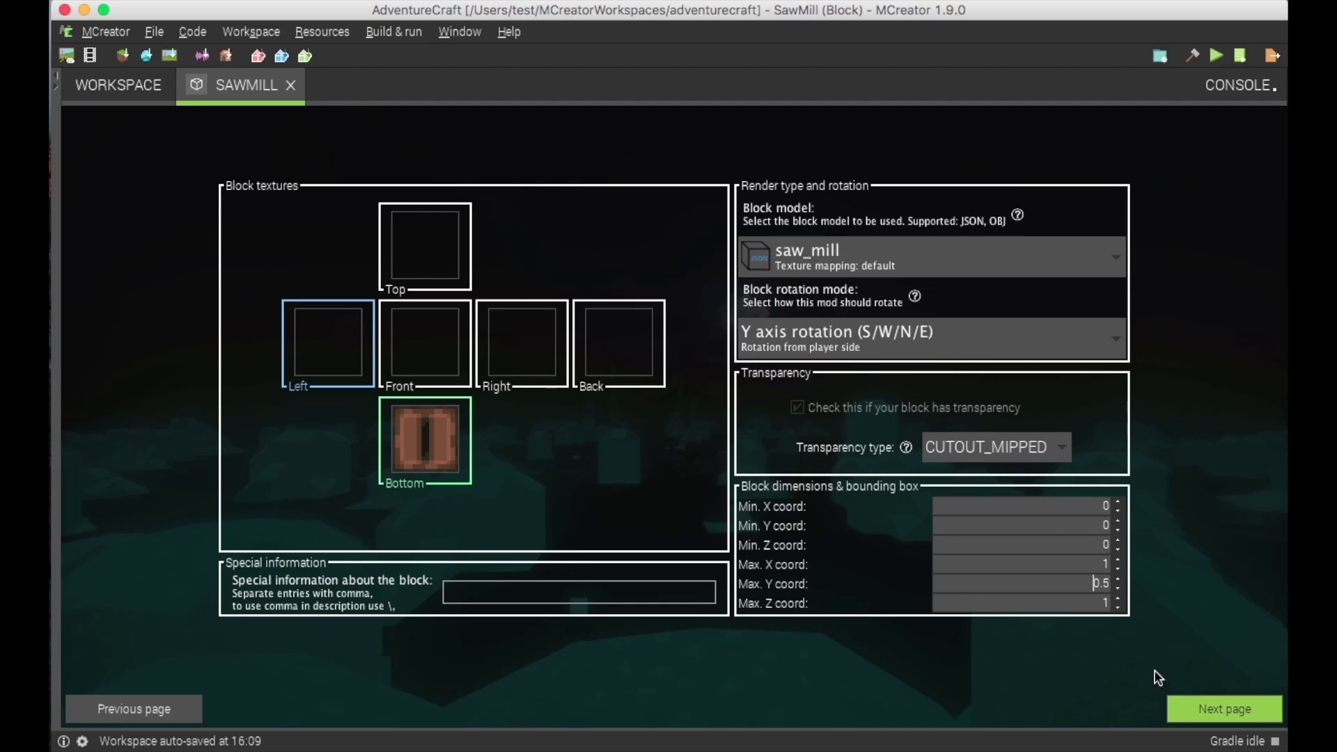
{"action": "left_click", "coordinate": [1224, 708]}
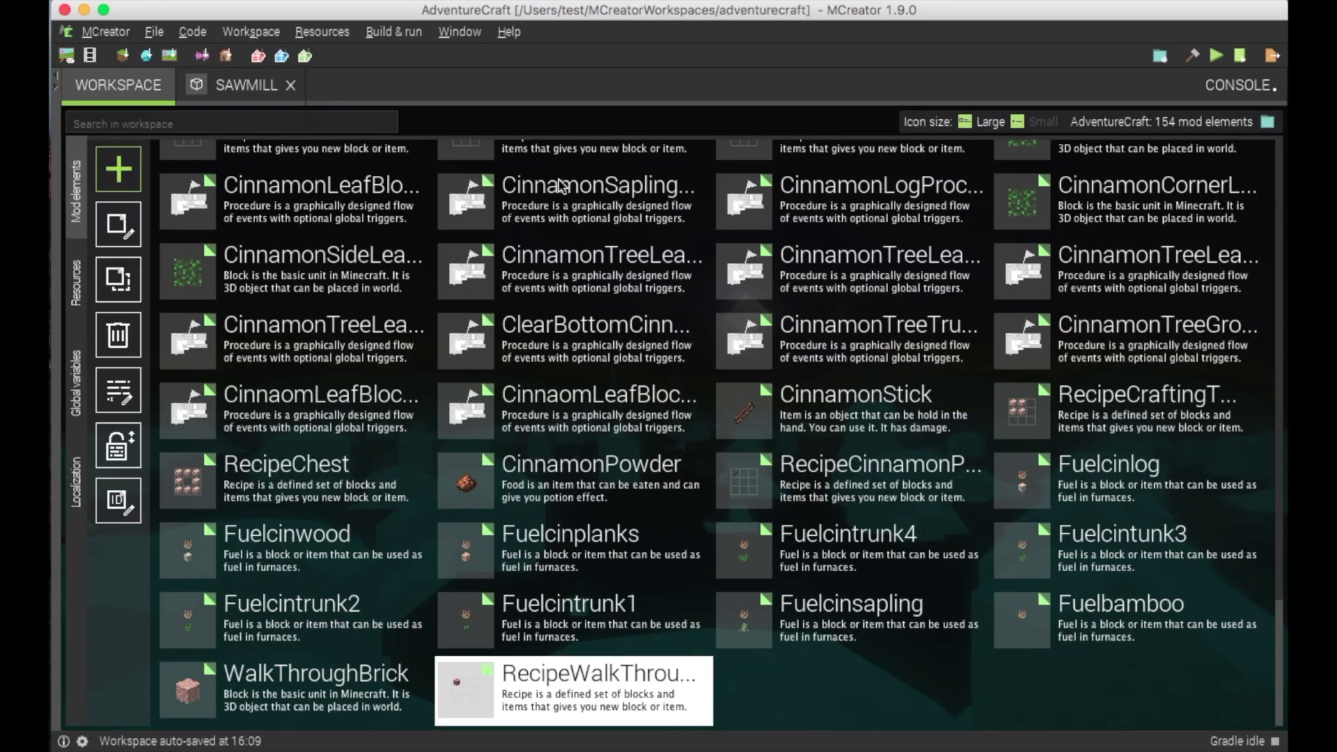
Name the block Saw Mill in the GUI, with hardness 1 and resistance 5
{"action": "left_click", "coordinate": [247, 85]}
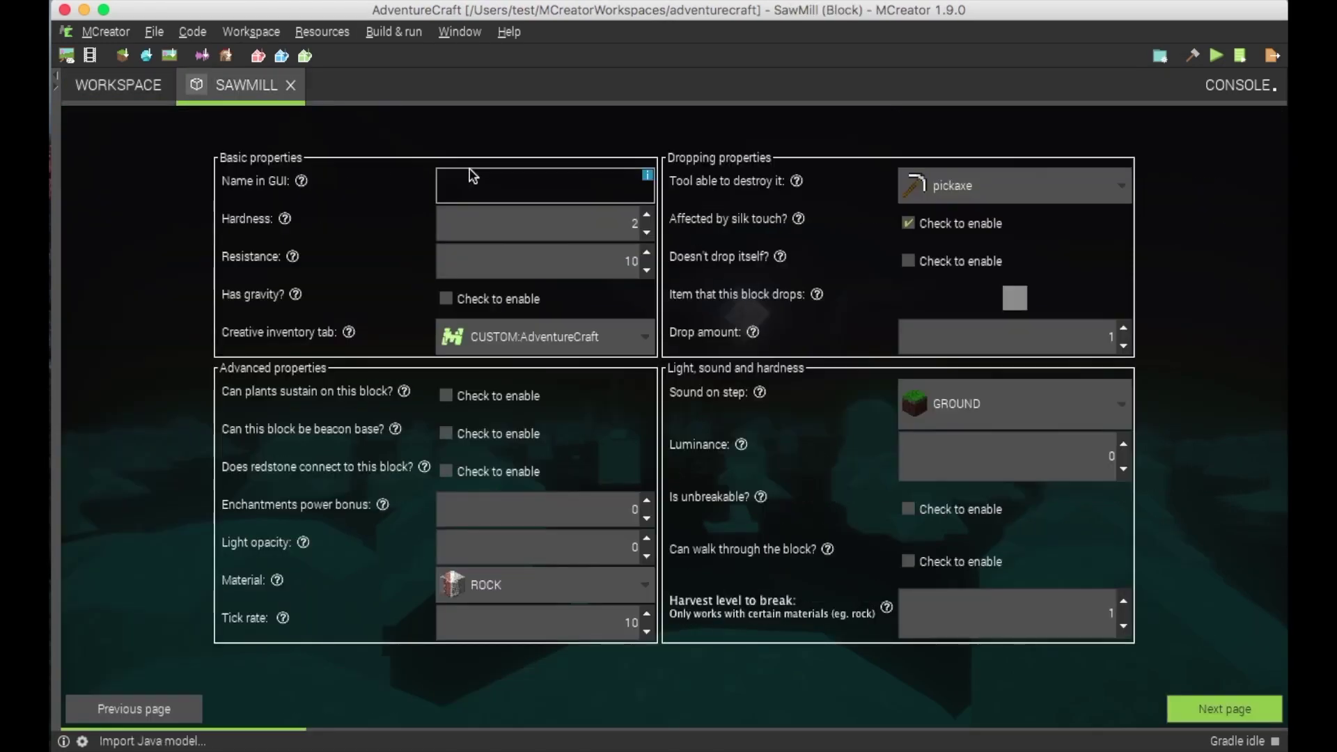
{"action": "left_click", "coordinate": [482, 184]}
{"action": "type", "text": "Saw Mil"}
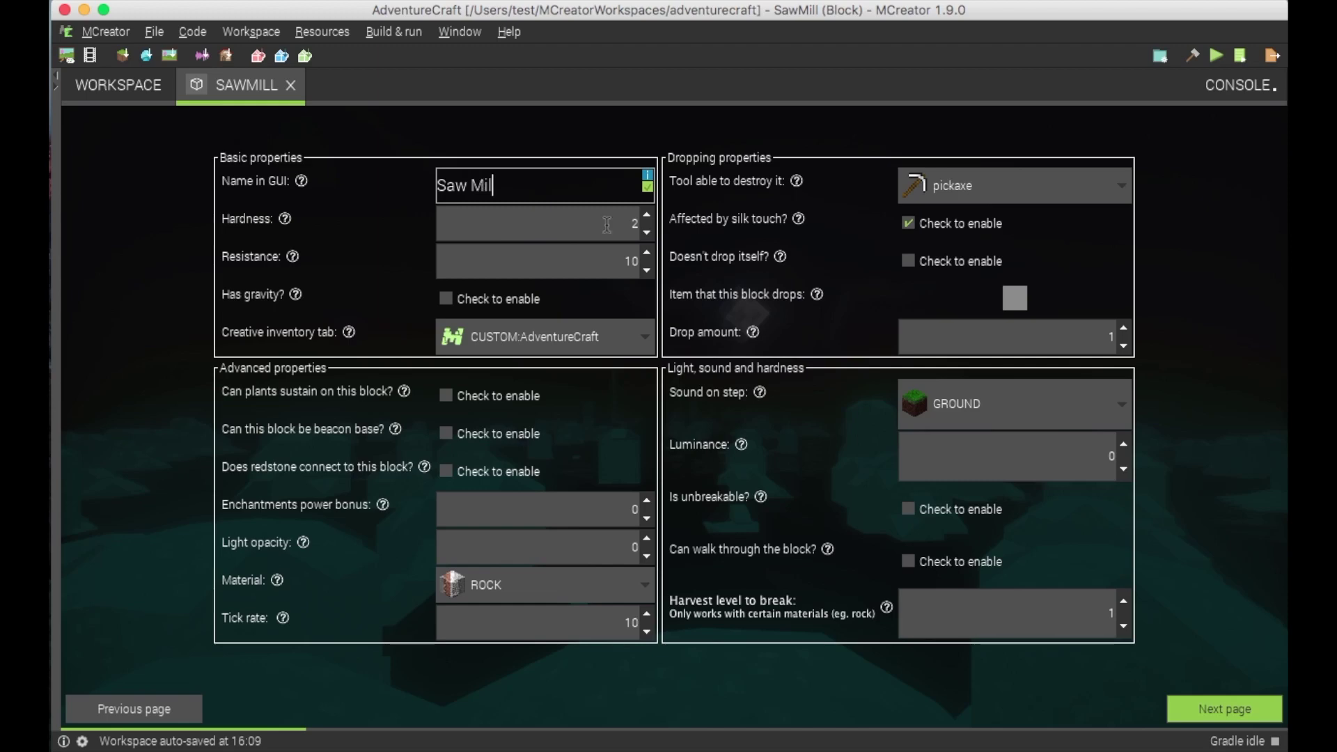
{"action": "type", "text": "l"}
{"action": "double_click", "coordinate": [630, 224]}
{"action": "type", "text": "1"}
{"action": "double_click", "coordinate": [630, 262]}
{"action": "type", "text": "5"}
Set the tool able to destroy the block to axe, and both its material and step sound to WOOD
{"action": "left_click", "coordinate": [942, 190]}
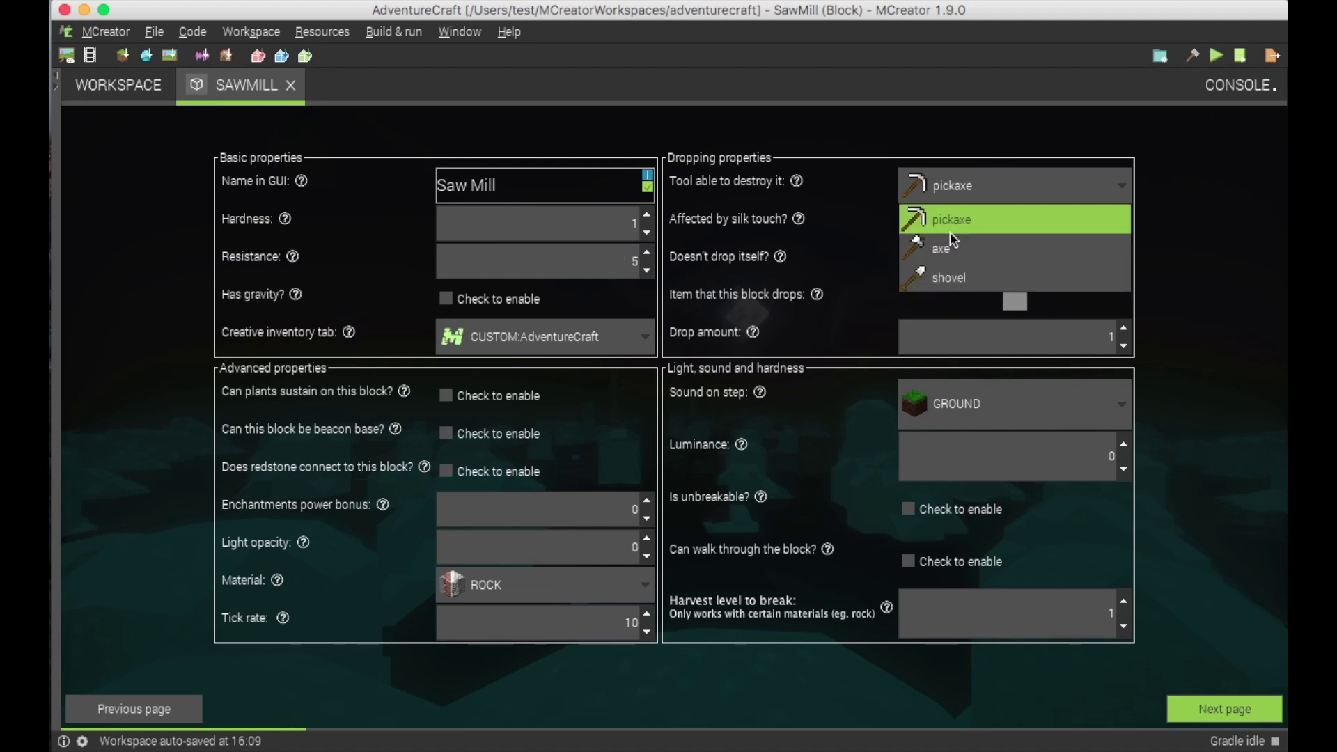
{"action": "left_click", "coordinate": [942, 248]}
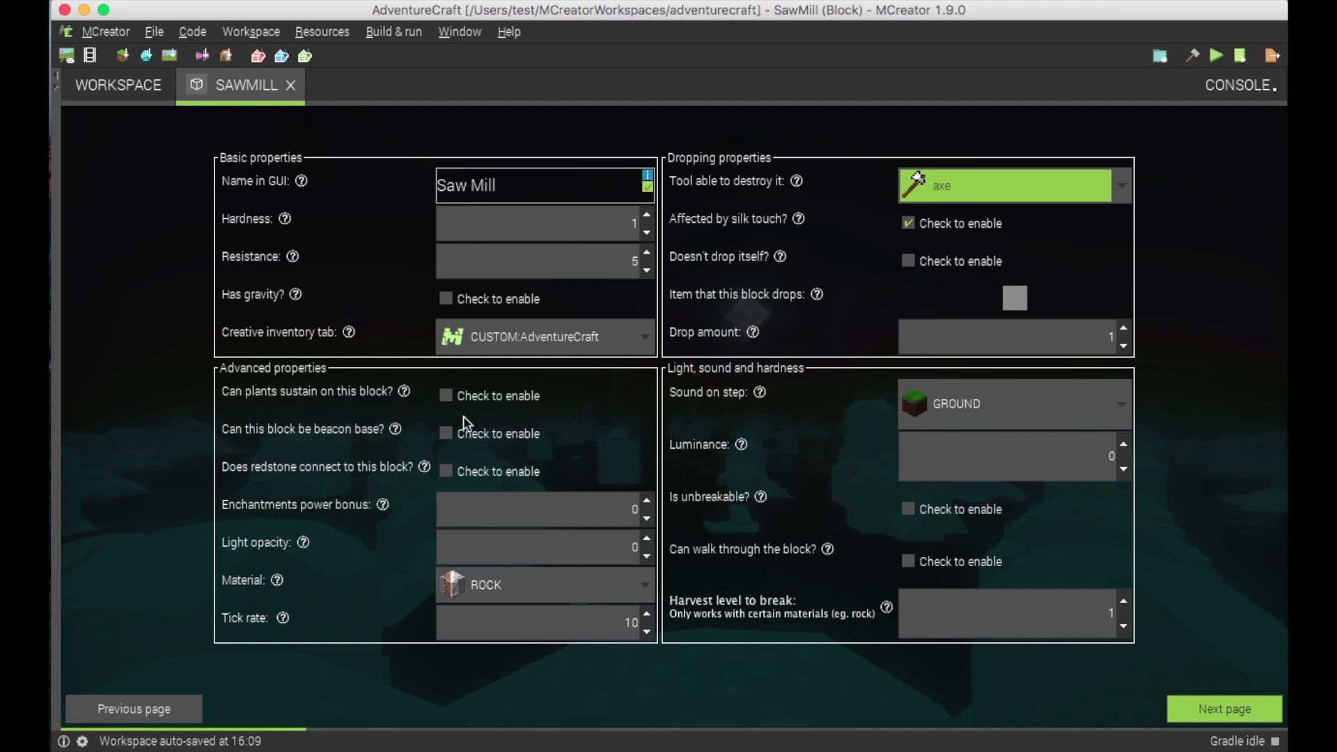
{"action": "left_click", "coordinate": [483, 589]}
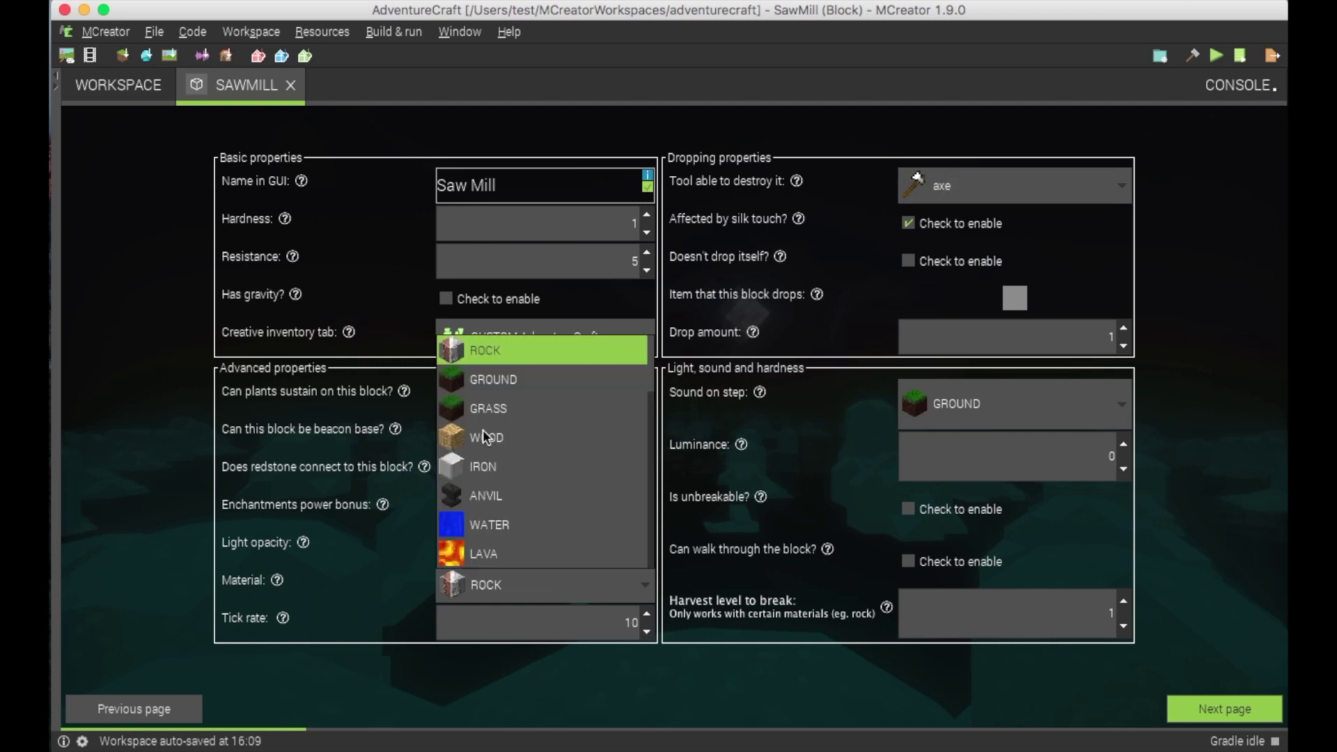
{"action": "left_click", "coordinate": [485, 436]}
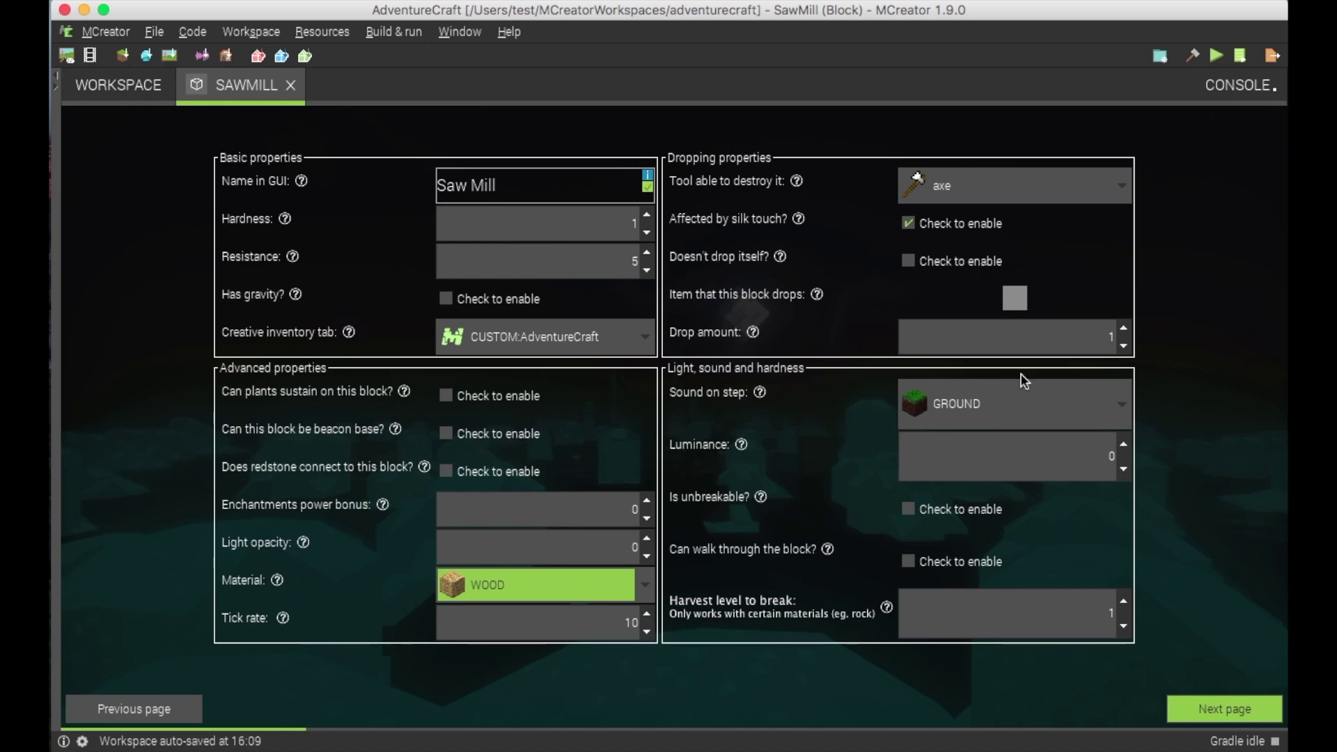
{"action": "left_click", "coordinate": [1002, 407]}
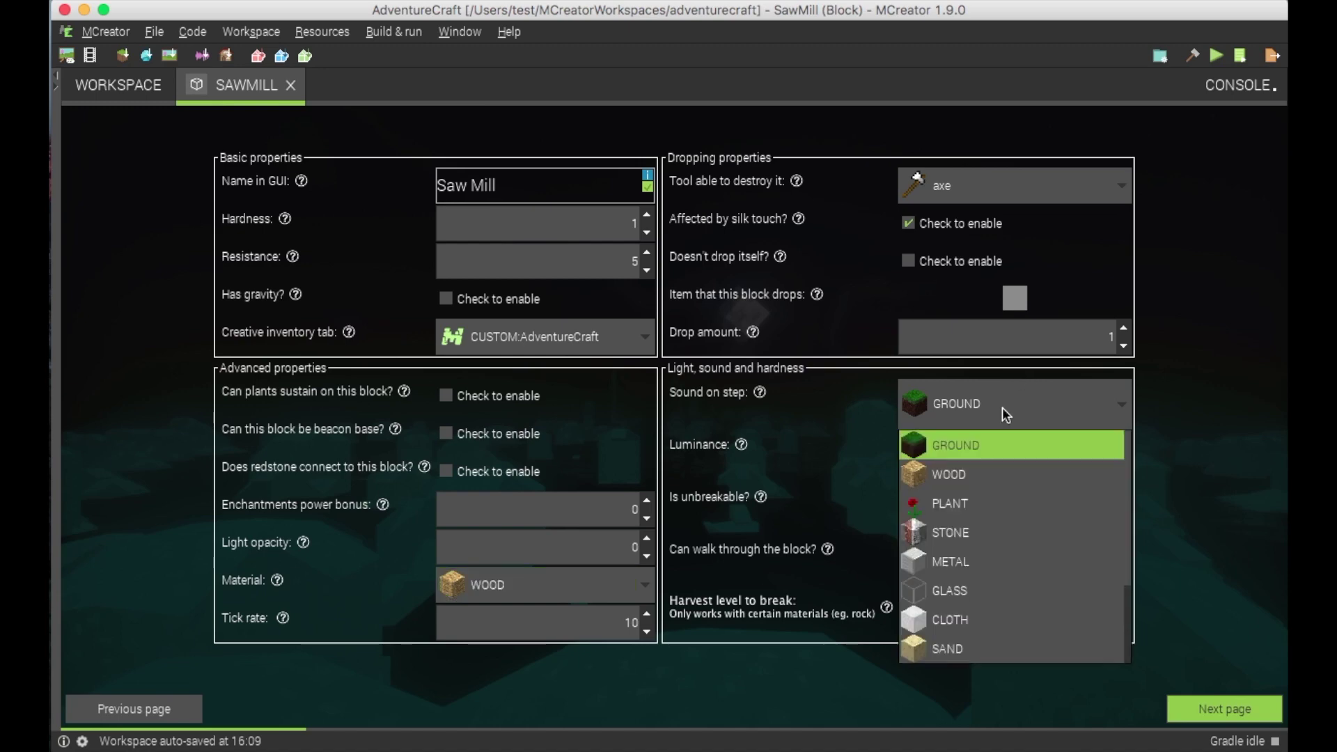
{"action": "left_click", "coordinate": [955, 473]}
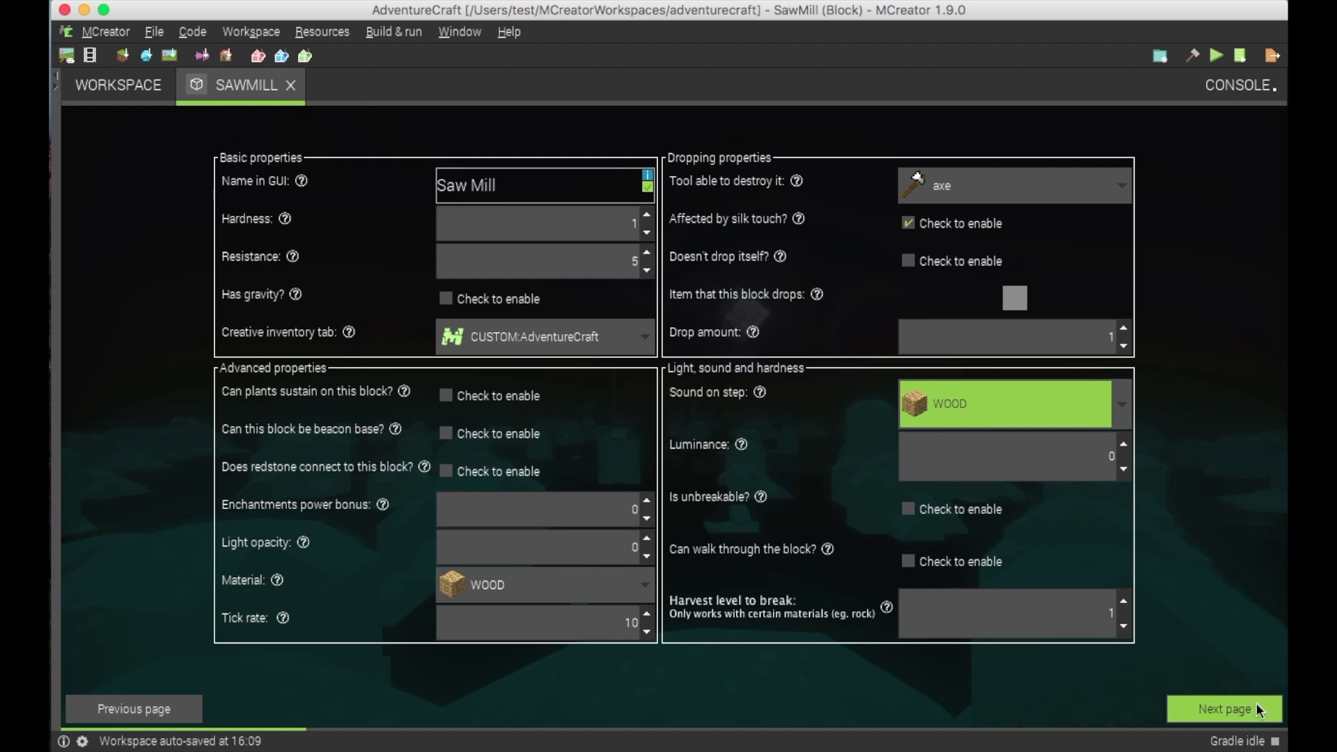
Enable the tile entity and inventory on the block, and lower its inventory slot count
{"action": "left_click", "coordinate": [1200, 704]}
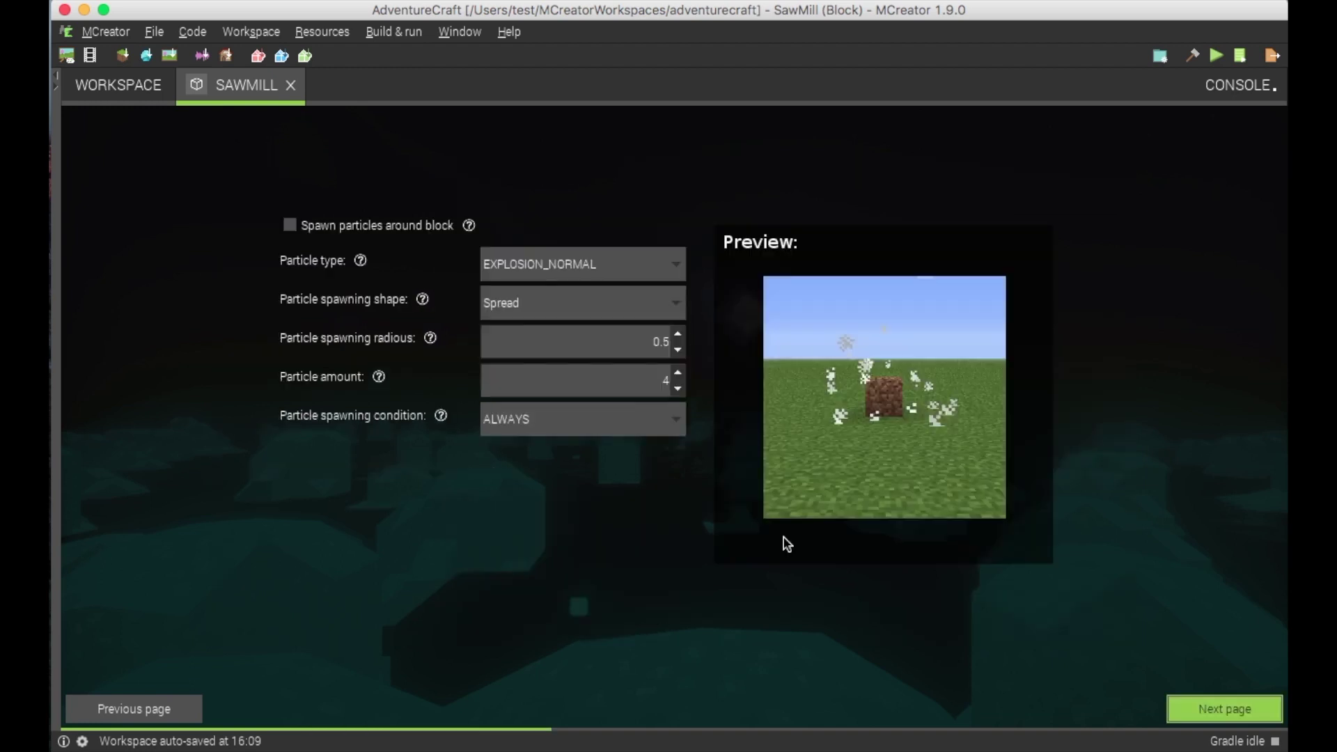
{"action": "left_click", "coordinate": [1200, 708]}
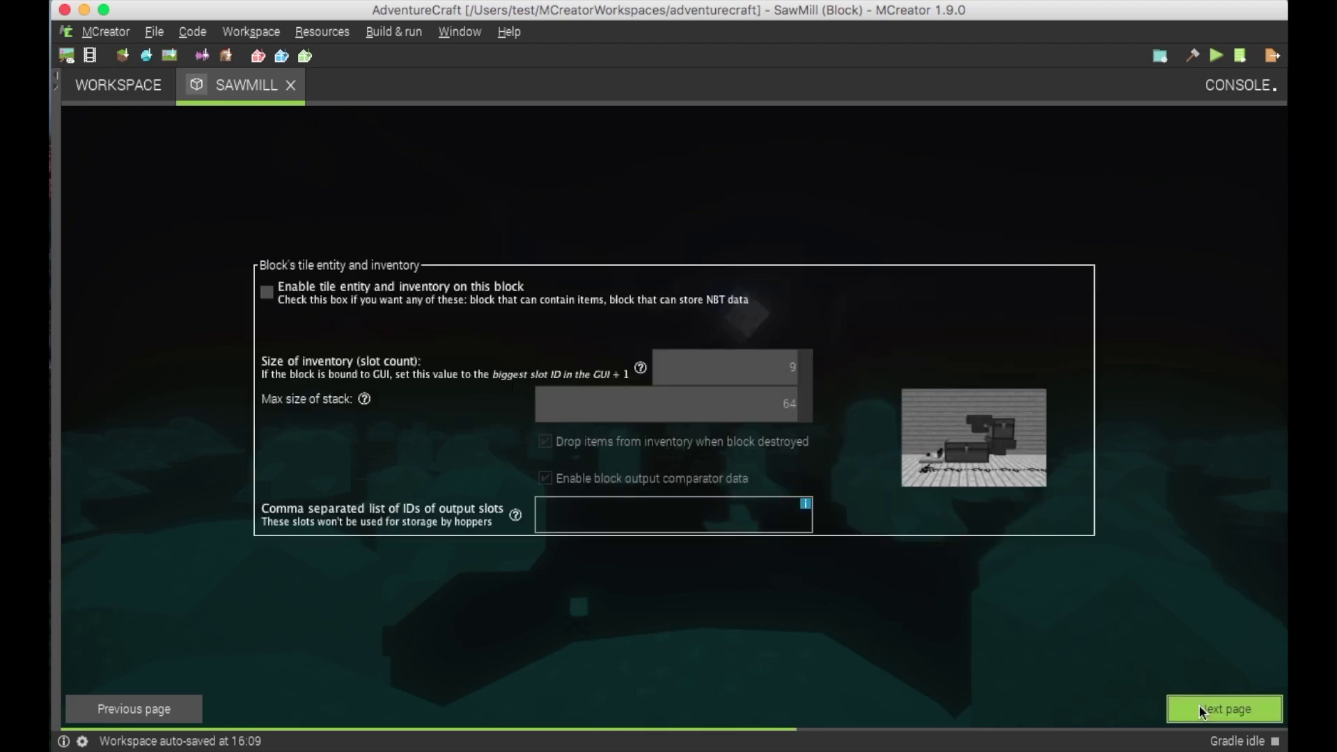
{"action": "left_click", "coordinate": [268, 292]}
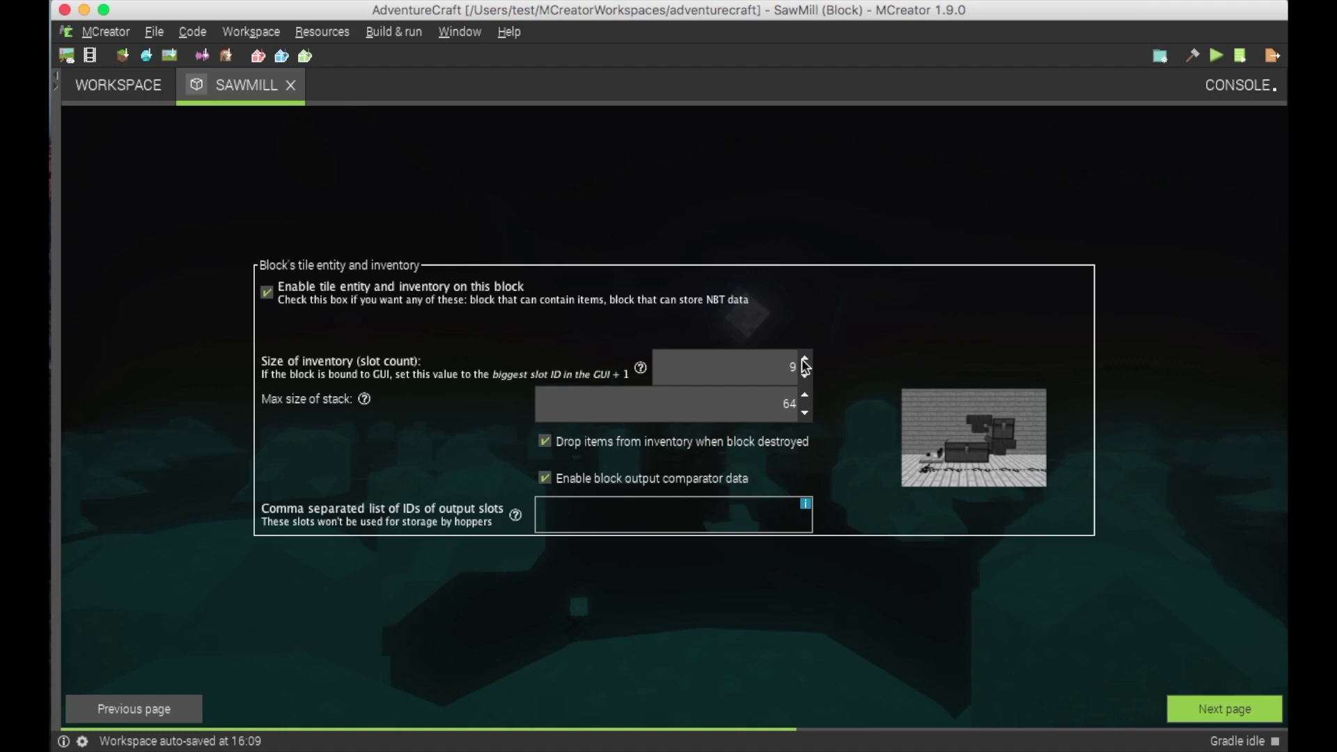
{"action": "left_click", "coordinate": [805, 376]}
{"action": "left_click", "coordinate": [805, 376]}
{"action": "left_click", "coordinate": [804, 376]}
{"action": "left_click", "coordinate": [805, 379]}
{"action": "left_click", "coordinate": [805, 379]}
{"action": "left_click", "coordinate": [806, 358]}
Toggle the block output comparator data option off and list 04 as the output slot ID
{"action": "left_click", "coordinate": [545, 479]}
{"action": "type", "text": "05"}
{"action": "key", "text": "BackSpace"}
{"action": "type", "text": "4"}
Create a procedure named SawMillOnBlockRightClicked for the On block right clicked trigger
{"action": "left_click", "coordinate": [1197, 708]}
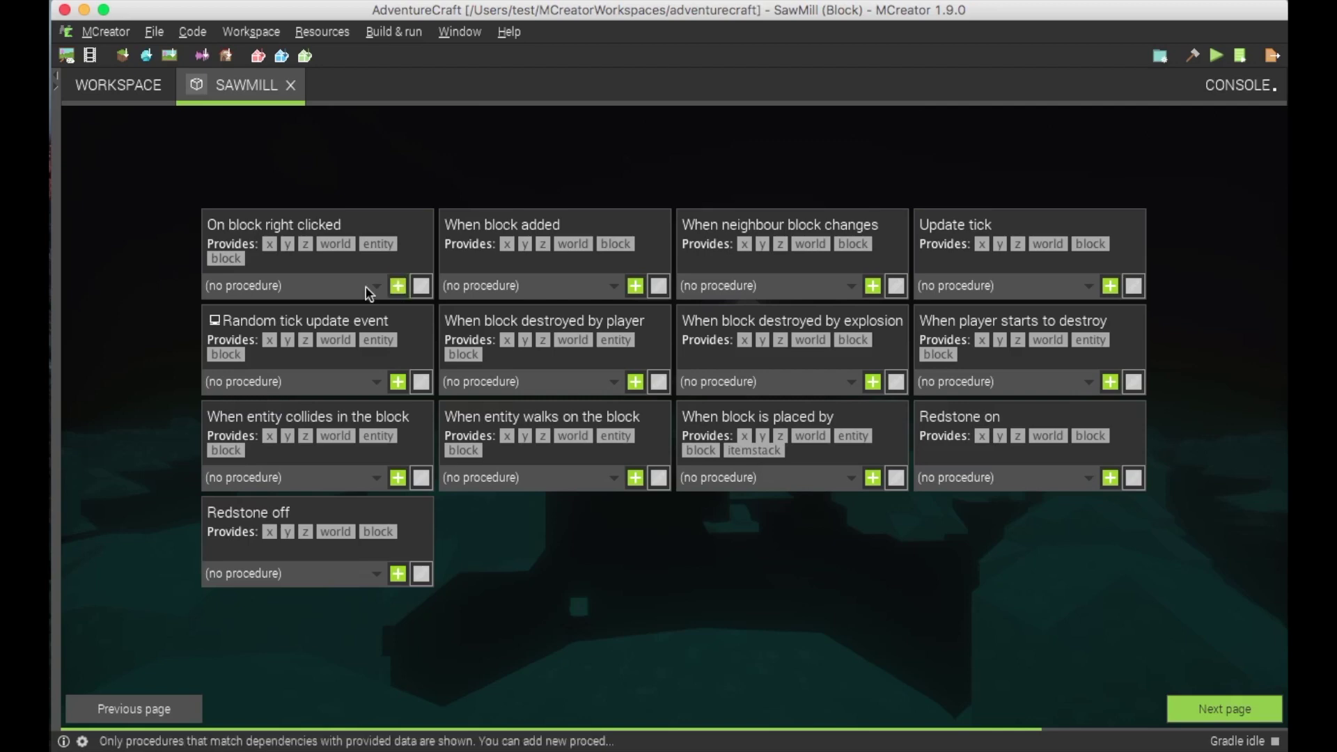
{"action": "left_click", "coordinate": [398, 287]}
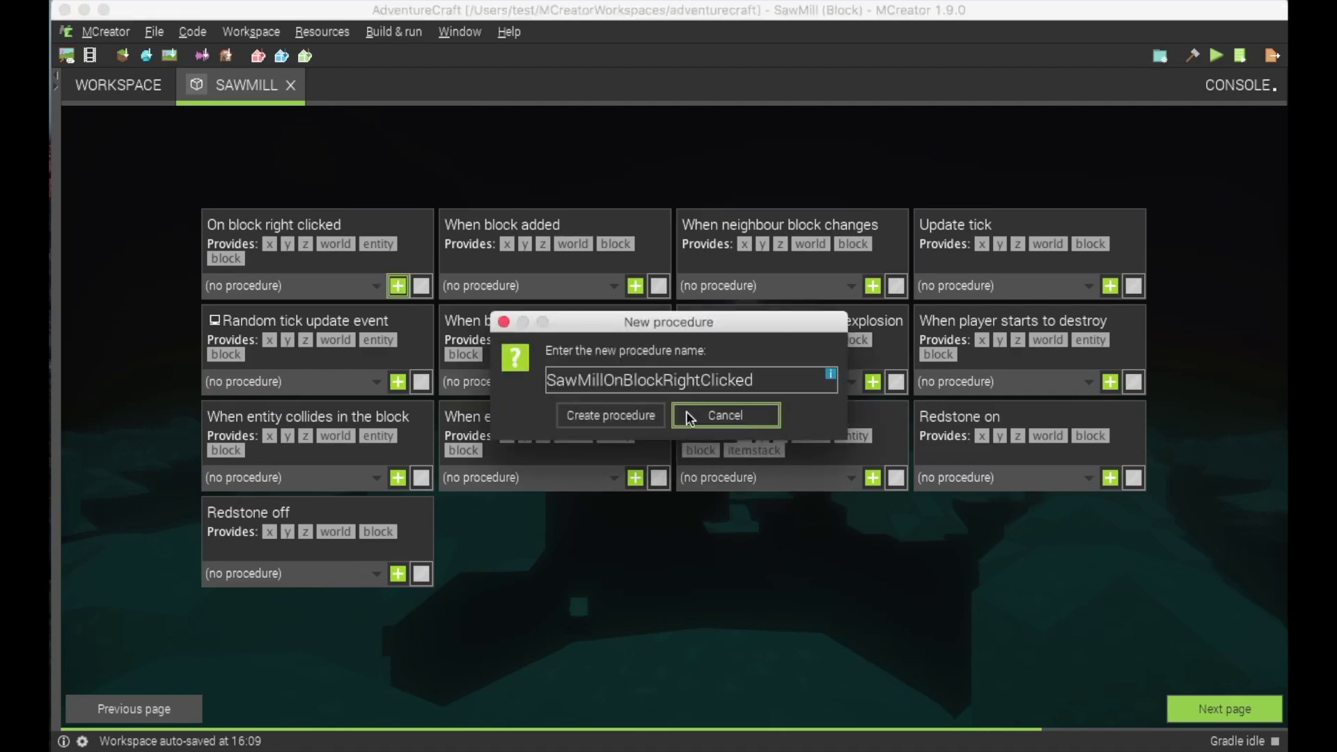
{"action": "left_click", "coordinate": [616, 416]}
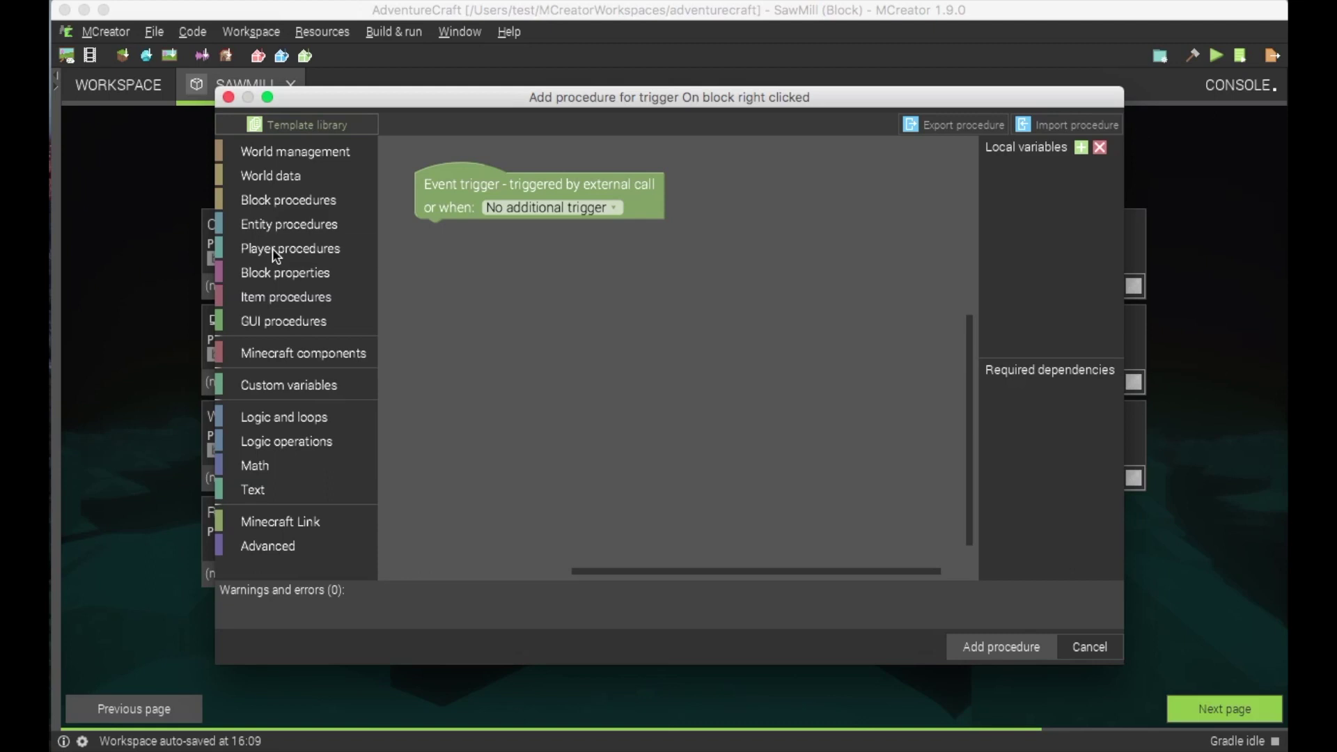
Try attaching an Open GUI for the provided player block to the event trigger, and delete that block
{"action": "left_click", "coordinate": [273, 250]}
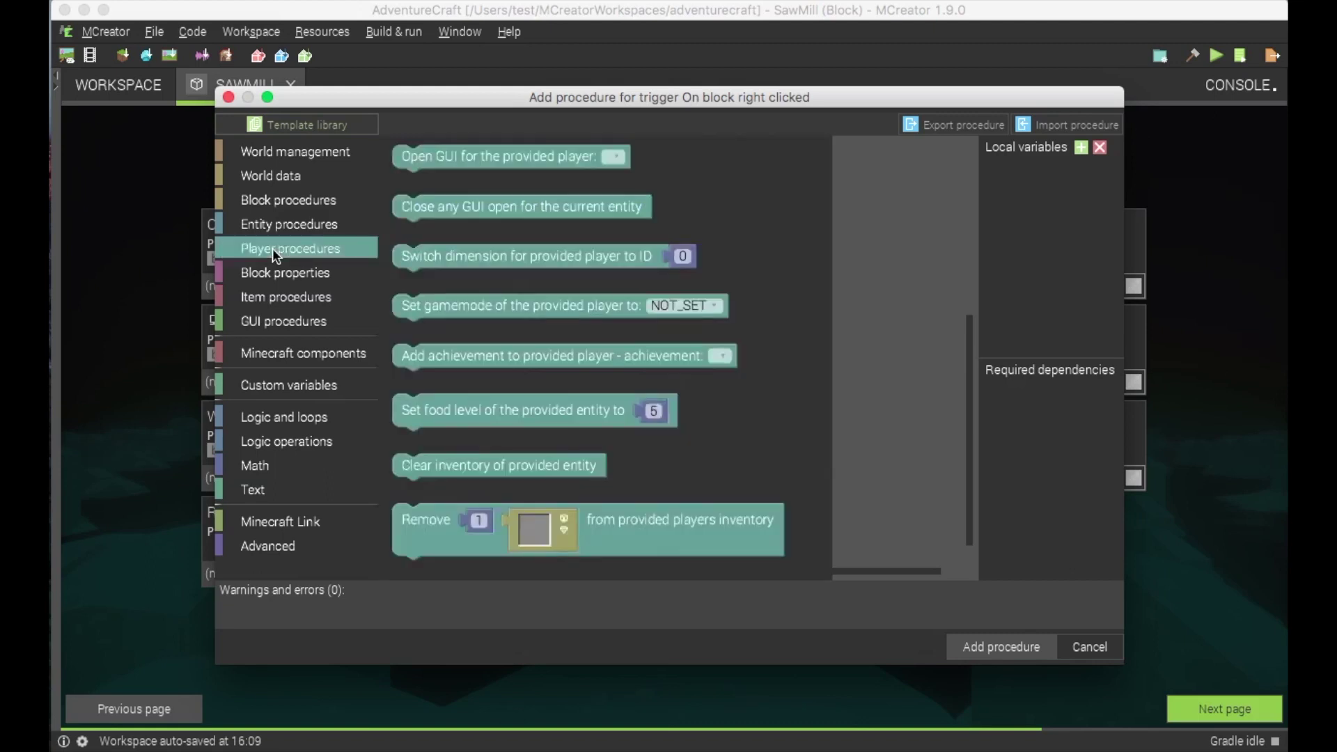
{"action": "left_click_drag", "start_coordinate": [462, 154], "coordinate": [537, 190]}
{"action": "left_click_drag", "start_coordinate": [453, 159], "coordinate": [605, 208]}
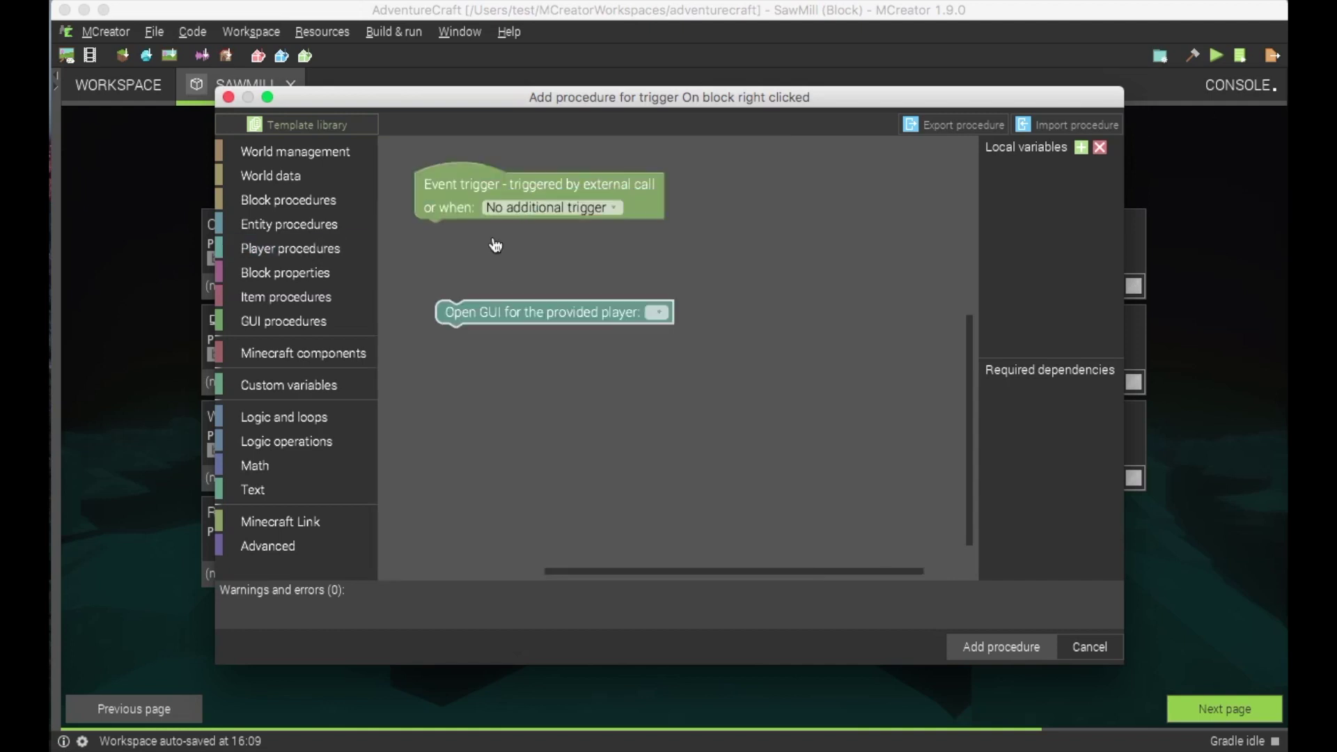
{"action": "left_click_drag", "start_coordinate": [512, 304], "coordinate": [459, 235]}
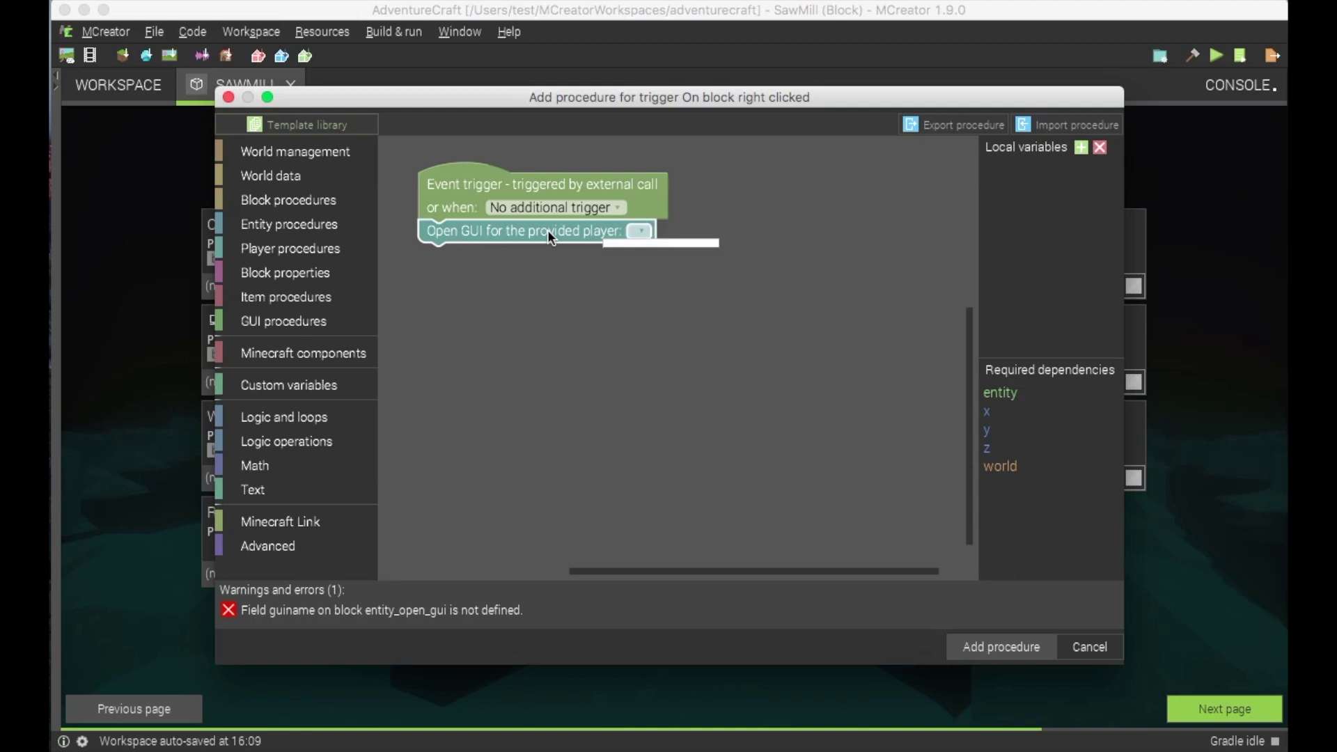
{"action": "key", "text": "Delete"}
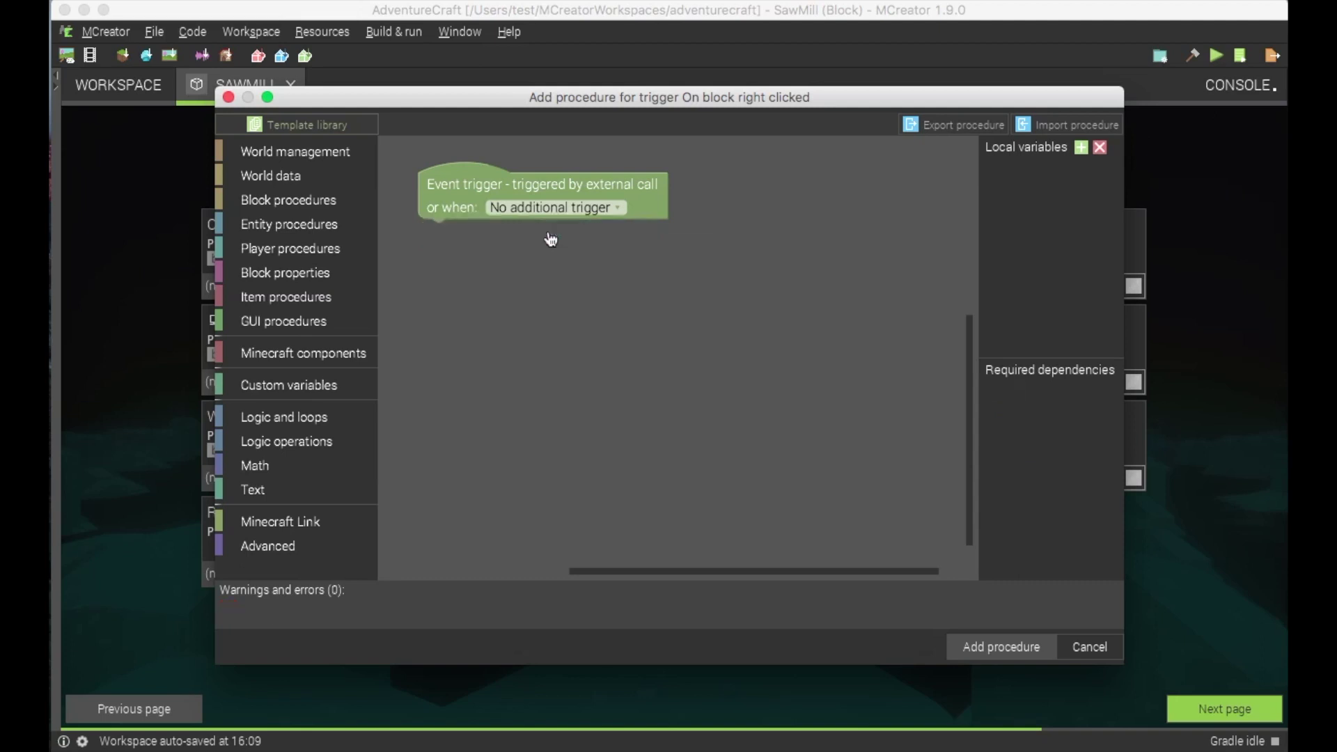
Add the empty right-click procedure to the block and save the SawMill mod element
{"action": "left_click", "coordinate": [996, 646]}
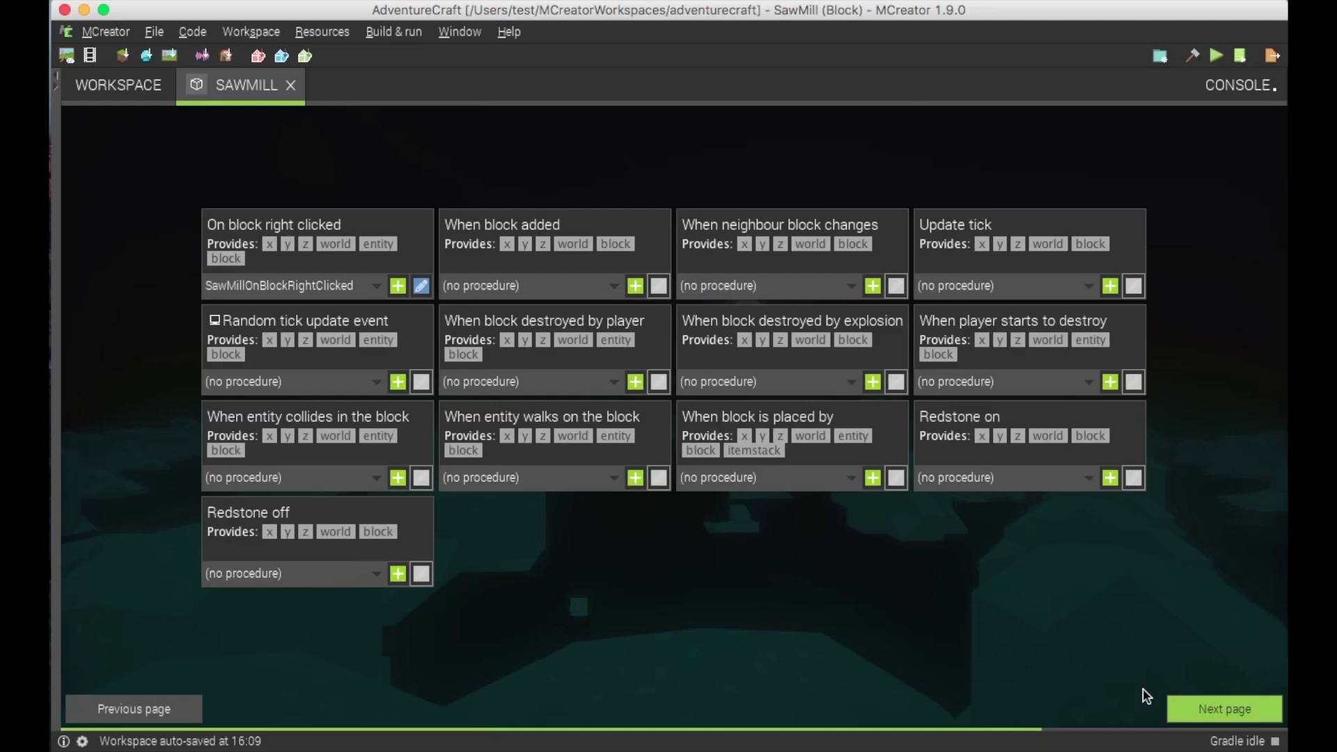
{"action": "left_click", "coordinate": [1198, 709]}
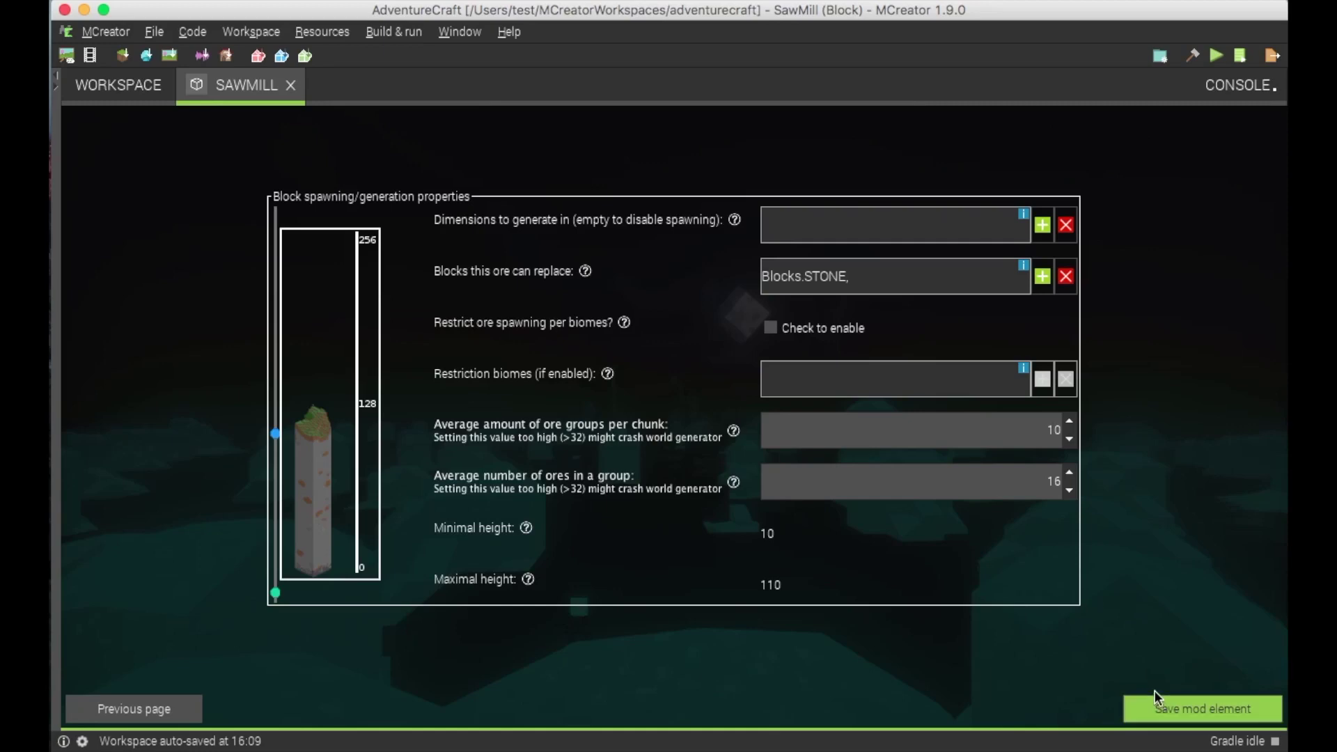
{"action": "left_click", "coordinate": [1171, 707]}
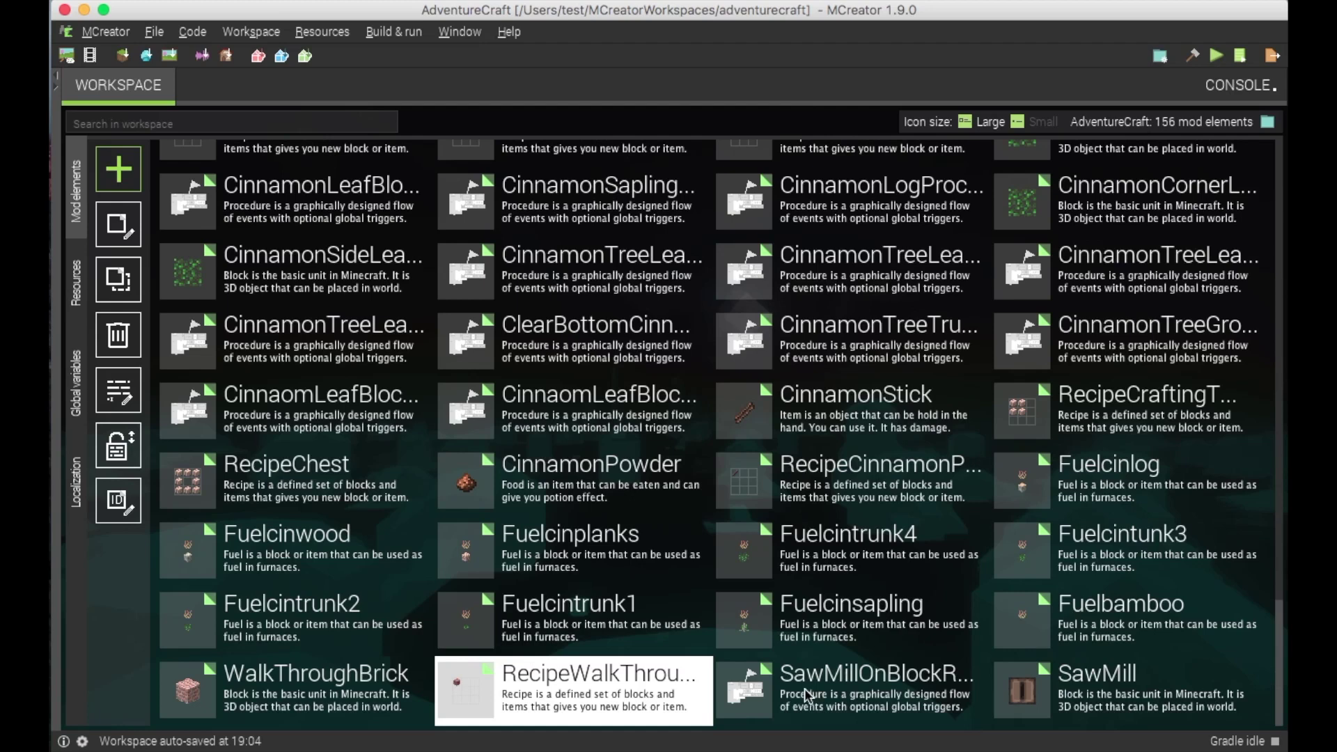
Create a new GUI mod element named GUISawMill
{"action": "left_click", "coordinate": [120, 173]}
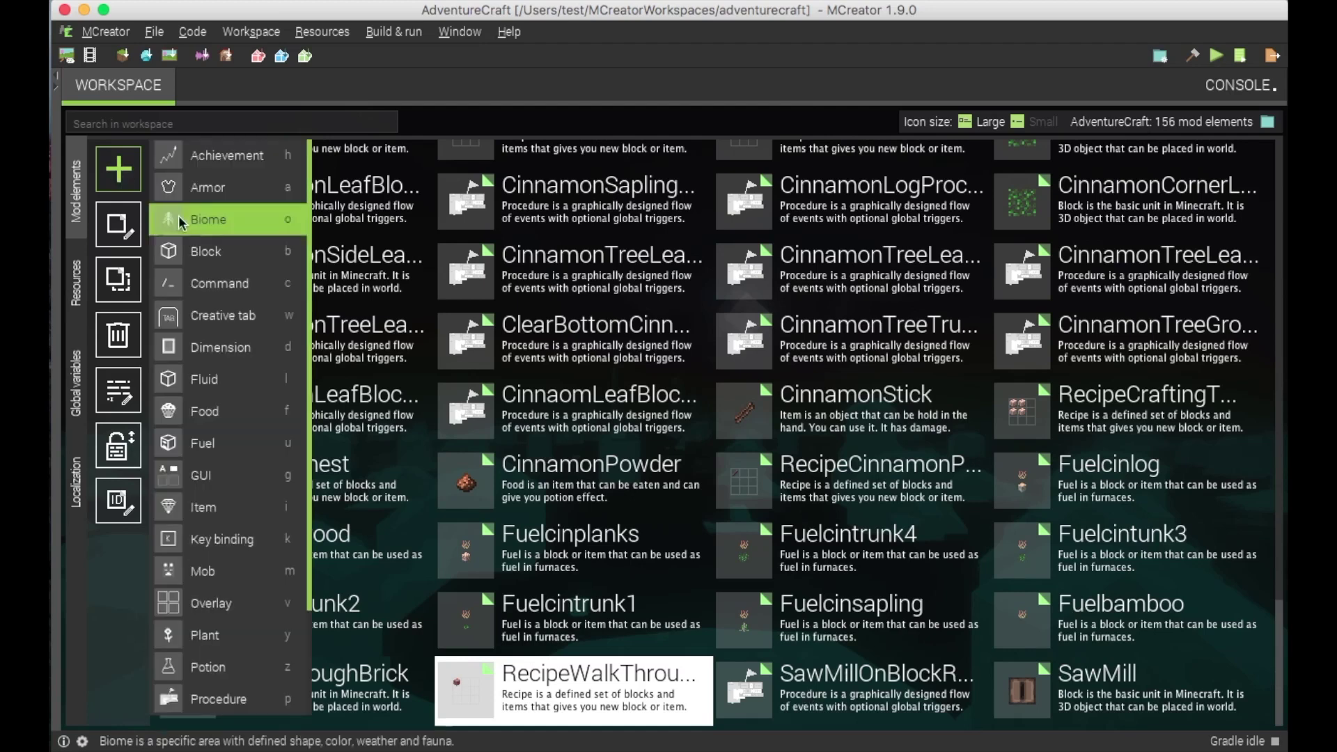
{"action": "key", "text": "g"}
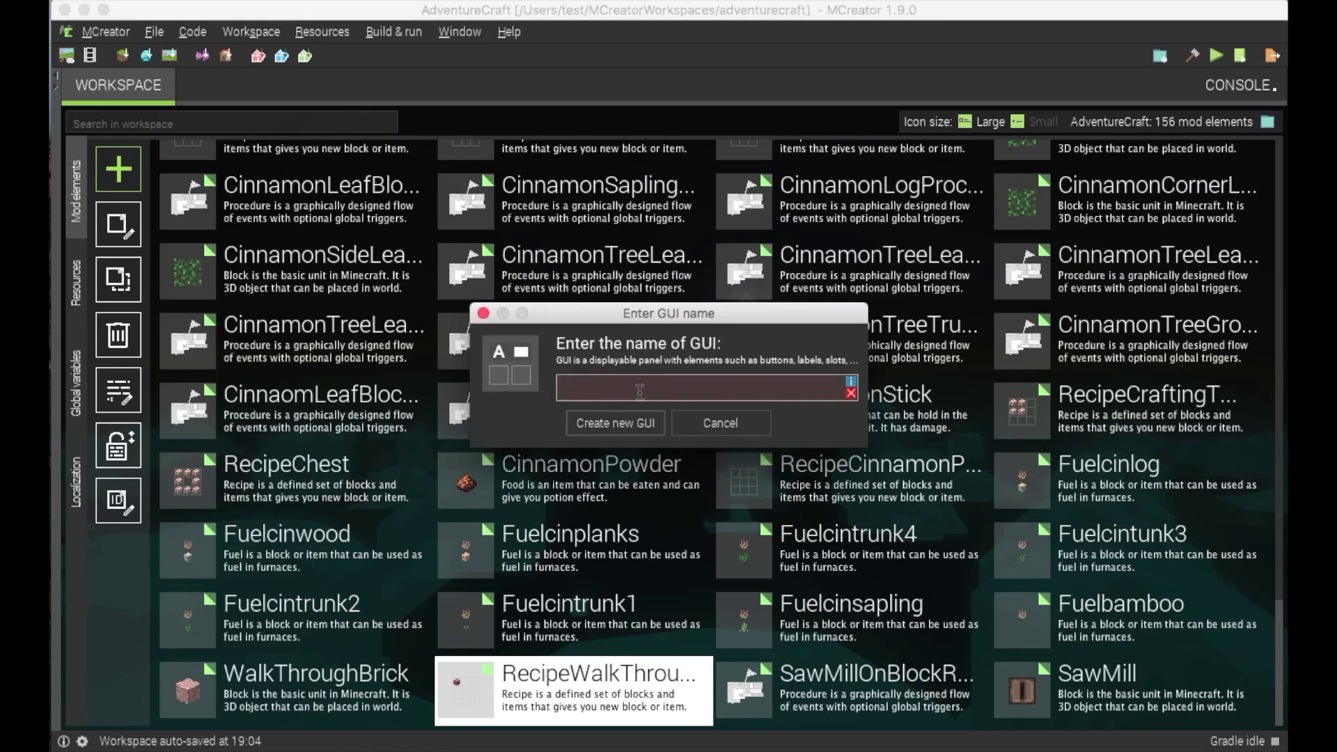
{"action": "type", "text": "S"}
{"action": "key", "text": "BackSpace"}
{"action": "type", "text": "GUIS"}
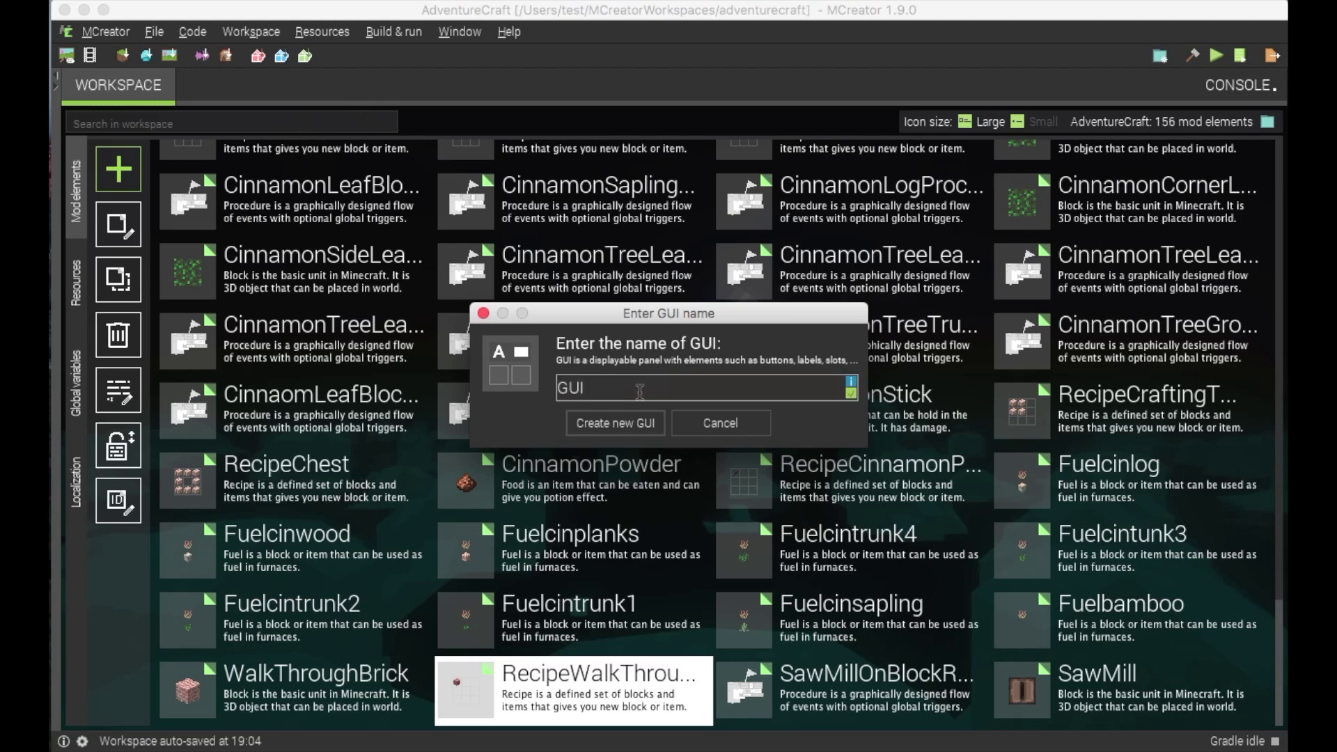
{"action": "type", "text": "awMill"}
{"action": "left_click", "coordinate": [620, 422]}
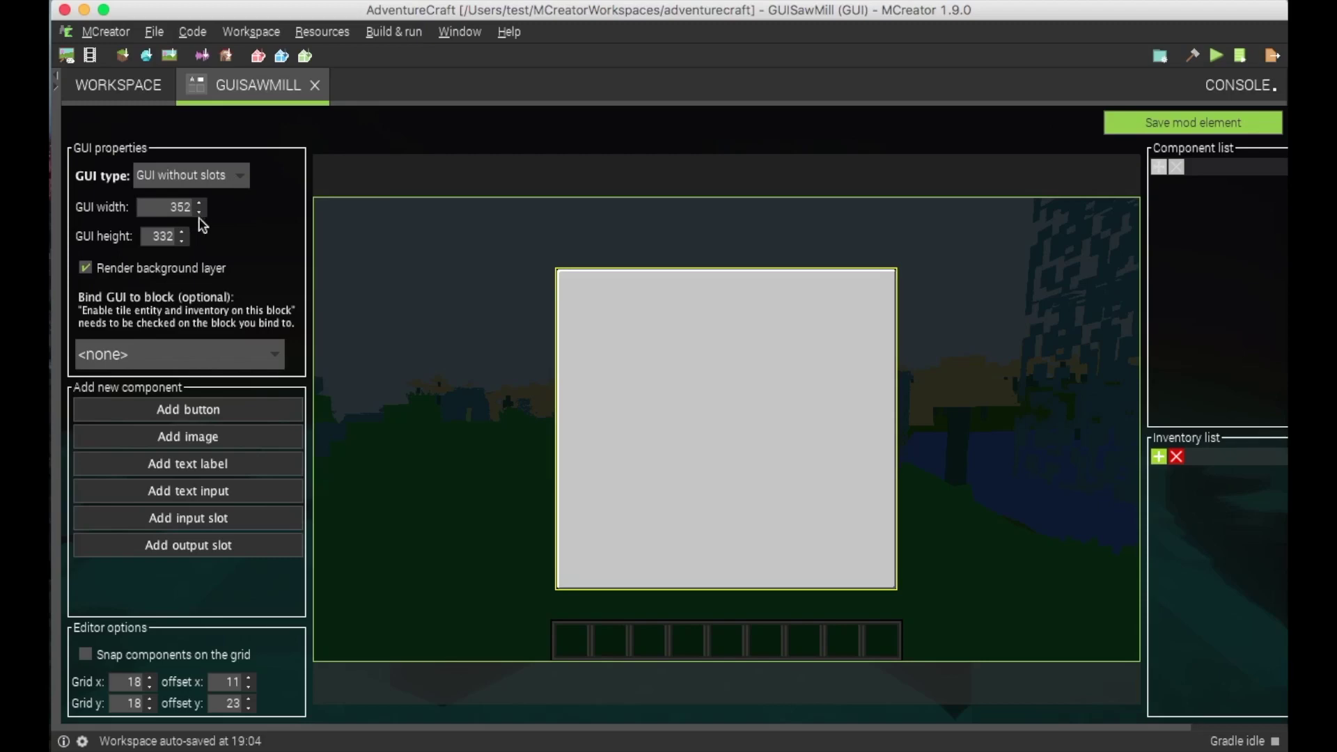
Set the GUI type to GUI with slots and bind the GUI to the SawMill block
{"action": "left_click", "coordinate": [232, 179]}
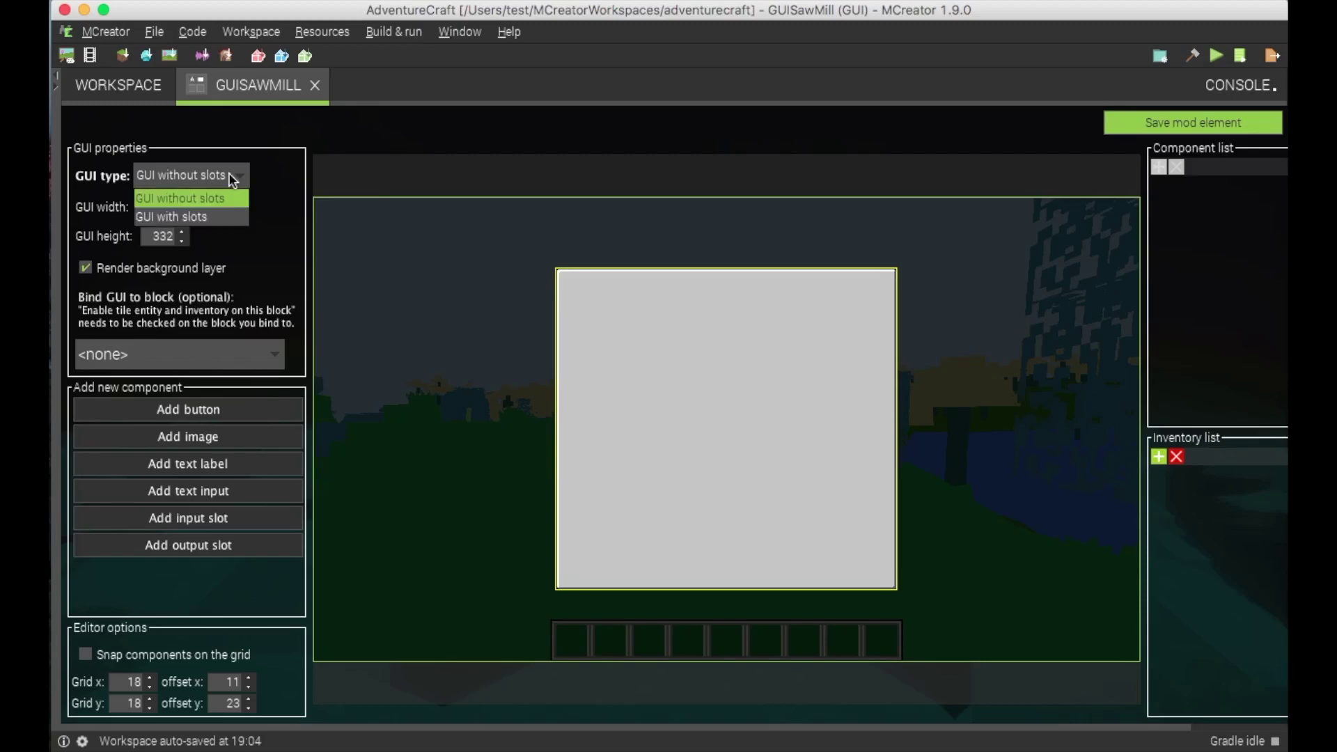
{"action": "left_click", "coordinate": [220, 216]}
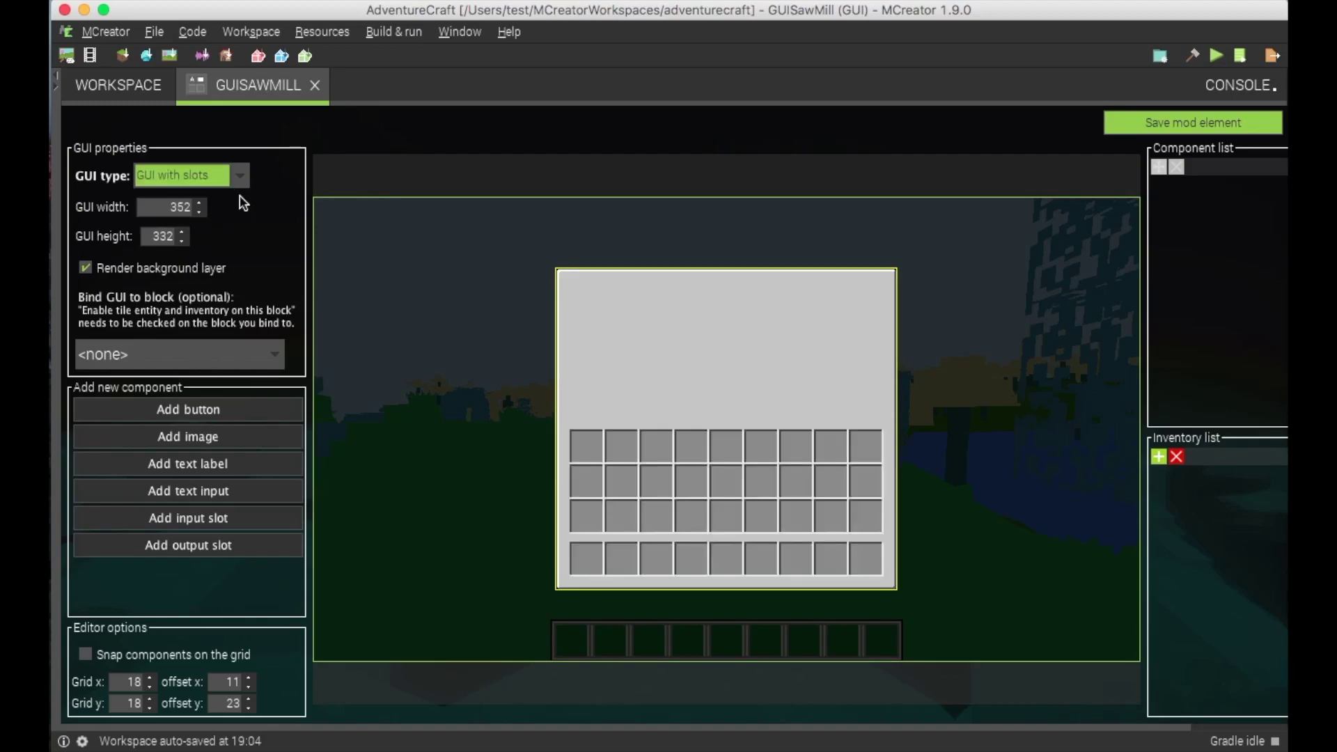
{"action": "left_click", "coordinate": [272, 354]}
{"action": "scroll", "coordinate": [203, 433], "scroll_direction": "down", "scroll_amount": 10}
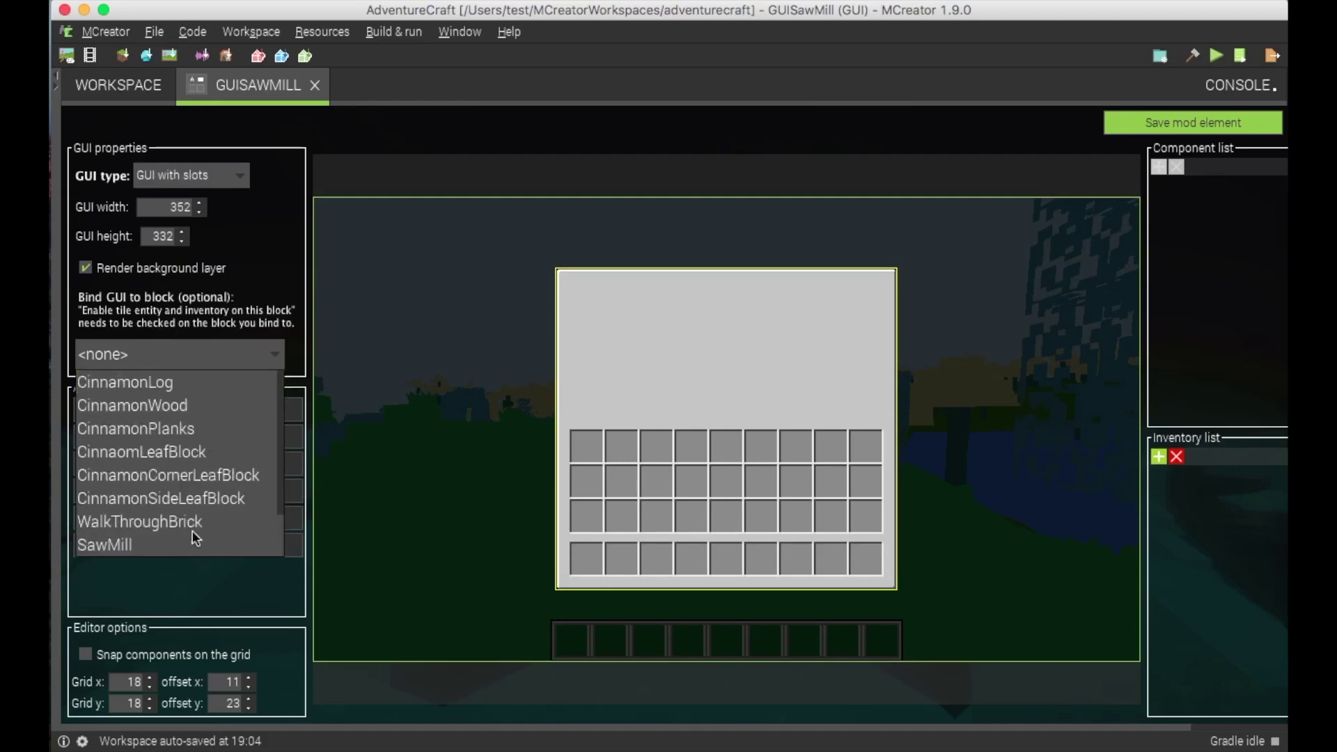
{"action": "left_click", "coordinate": [106, 545]}
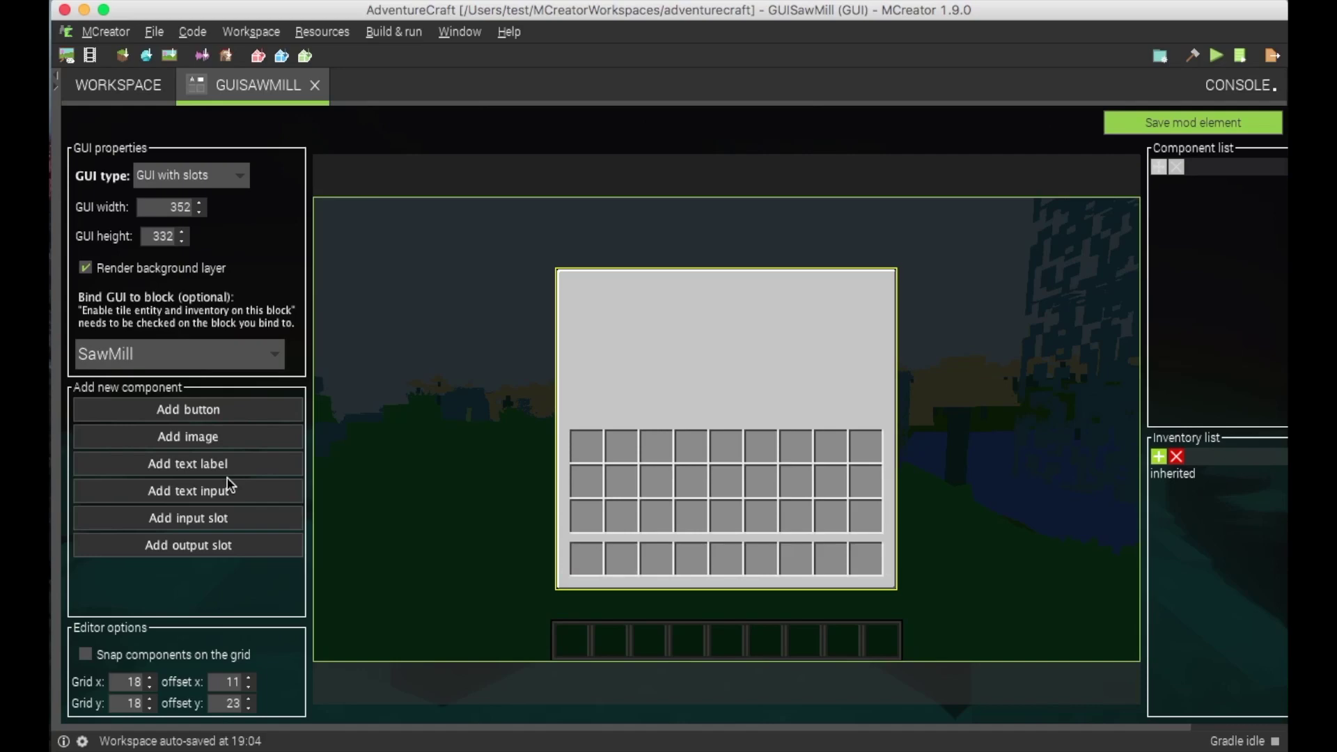
Add an input slot with ID 0 near the GUI panel's upper-left corner, with components snapping to the grid
{"action": "left_click", "coordinate": [216, 517]}
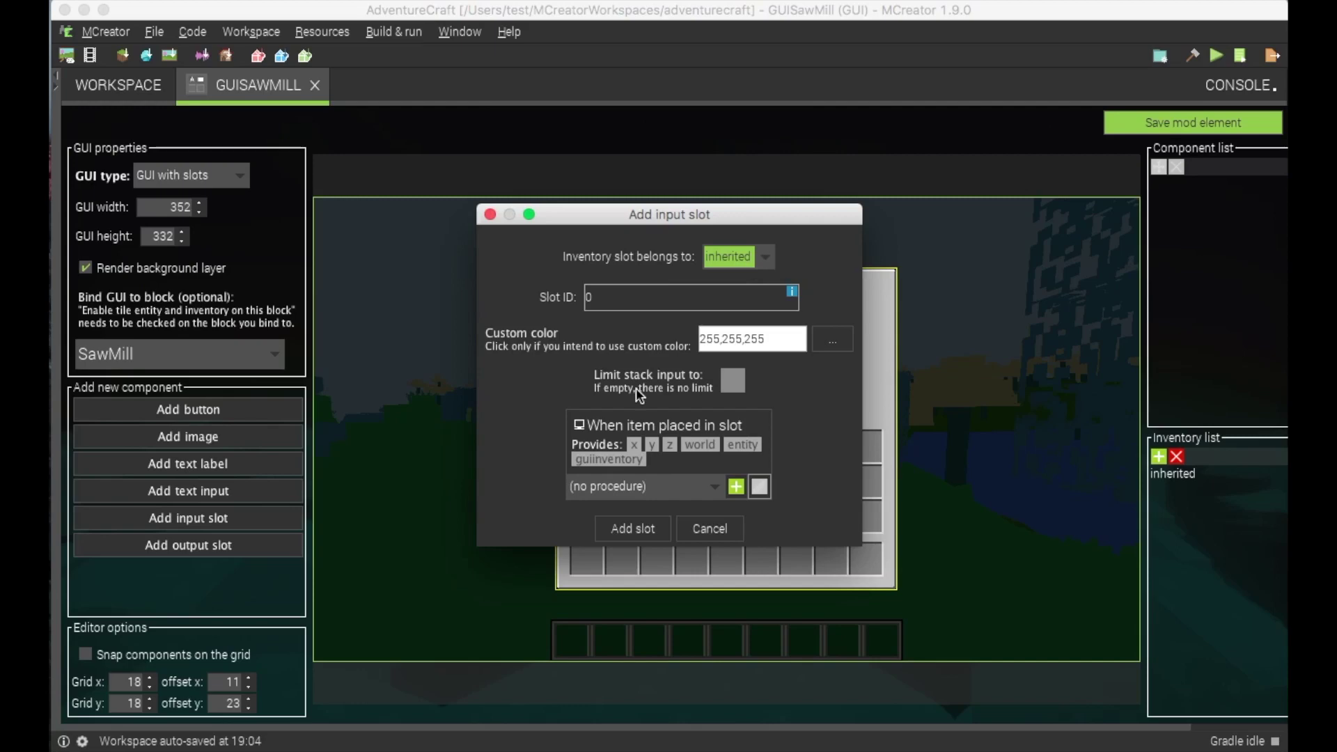
{"action": "left_click", "coordinate": [634, 527]}
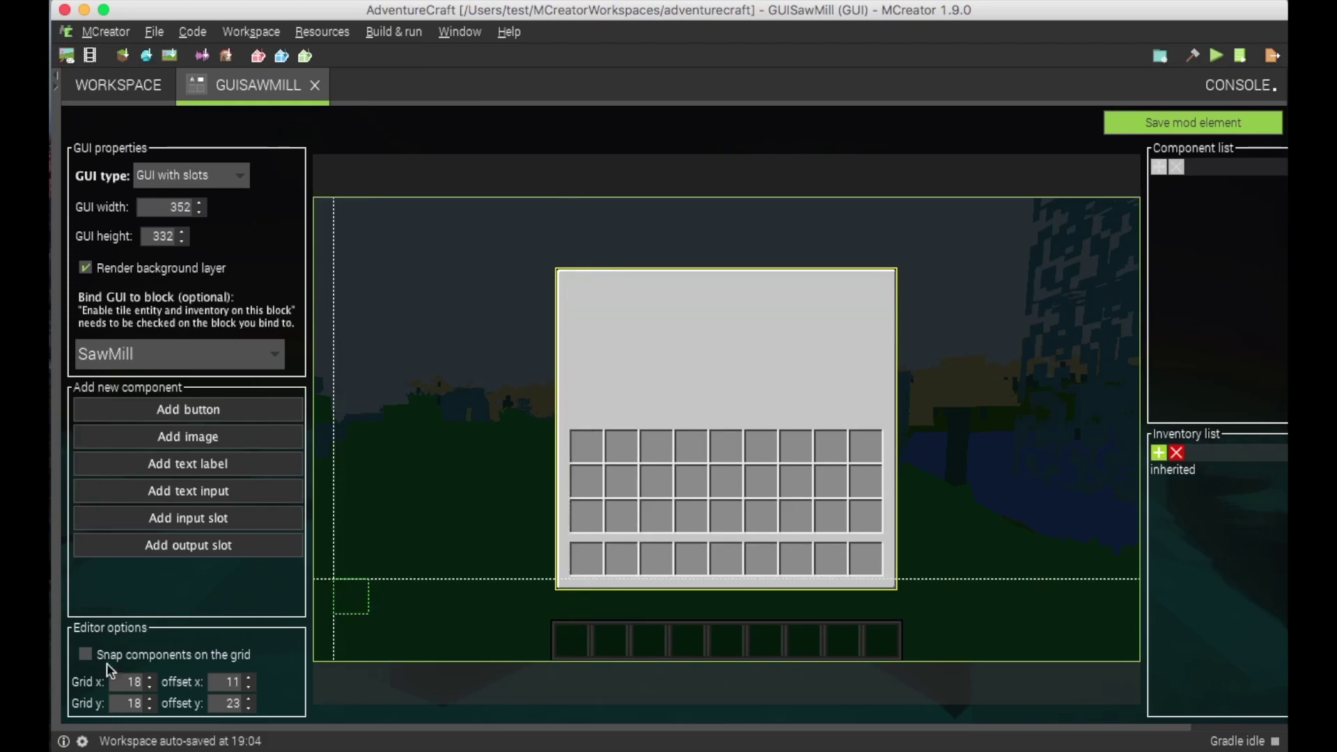
{"action": "left_click", "coordinate": [85, 654]}
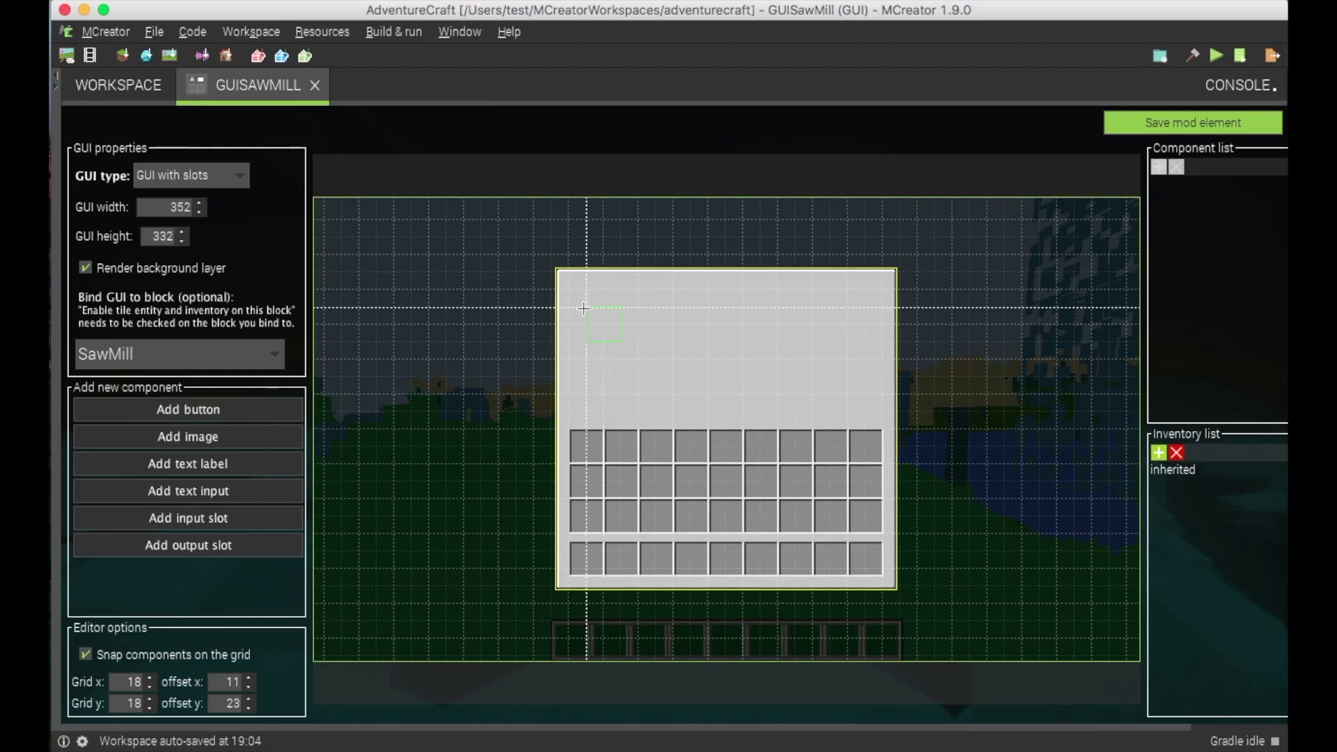
{"action": "left_click", "coordinate": [608, 311]}
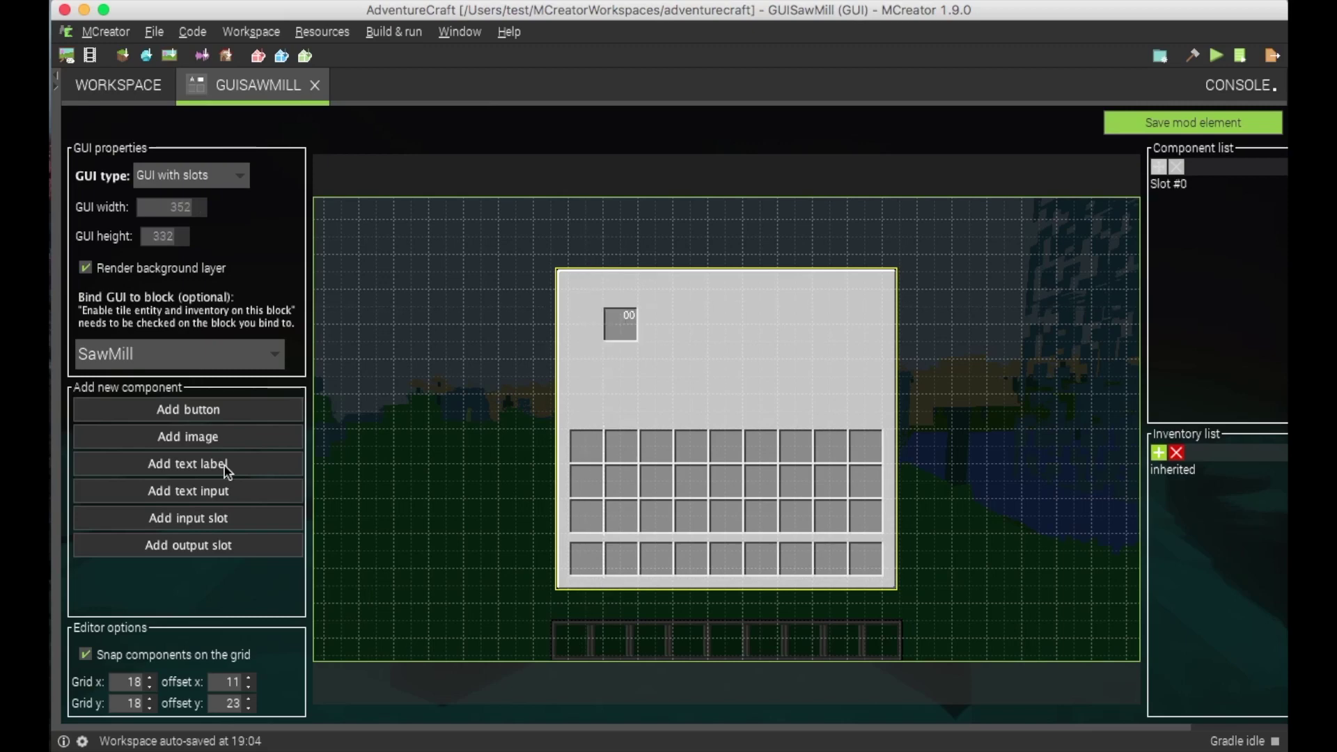
Add input slot 01 directly to the right of slot 0 and input slot 02 directly beneath slot 0
{"action": "left_click", "coordinate": [223, 517]}
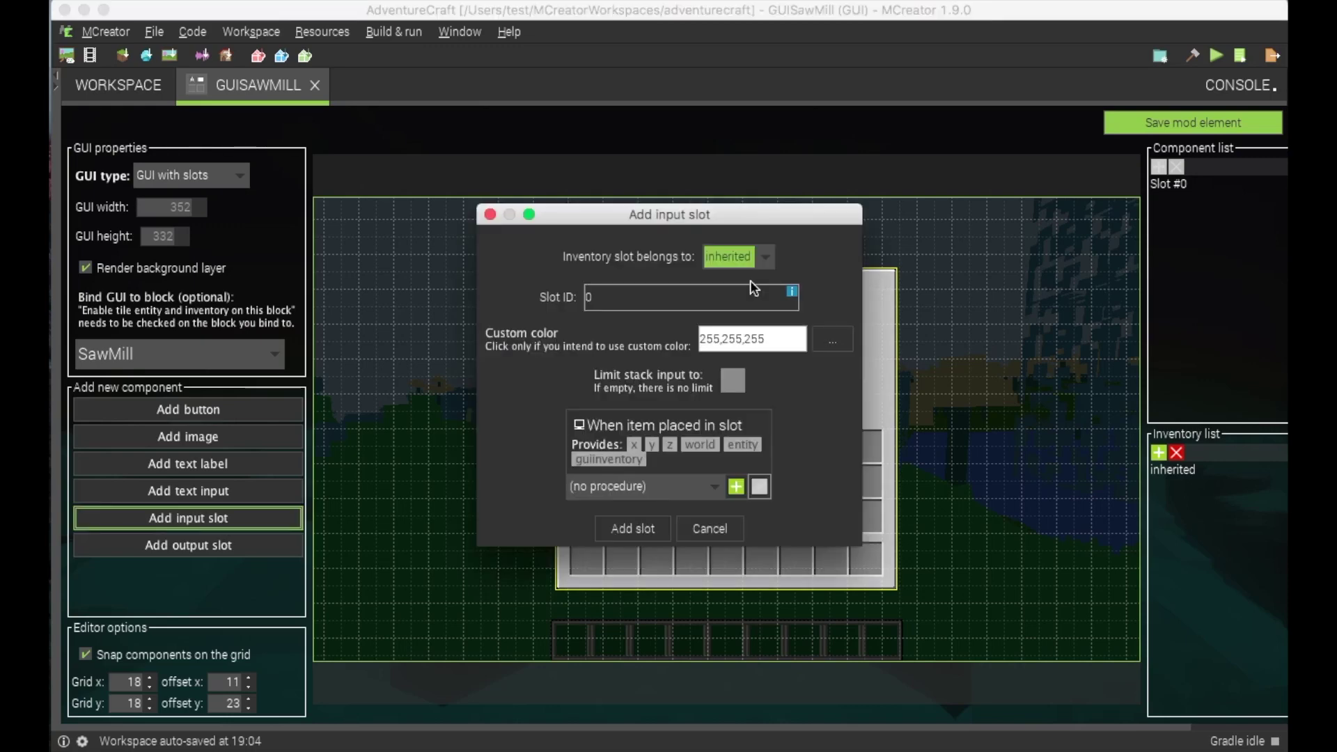
{"action": "left_click", "coordinate": [648, 299]}
{"action": "type", "text": "1"}
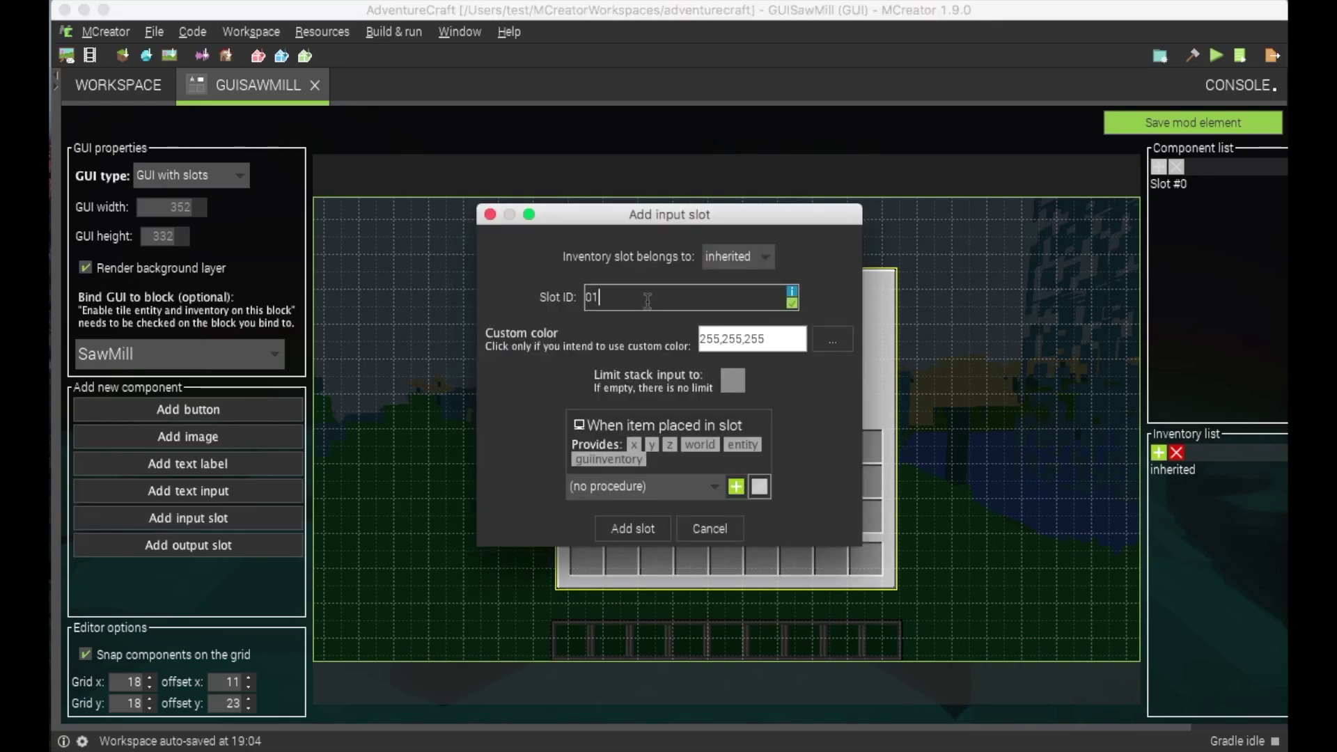
{"action": "left_click", "coordinate": [631, 529]}
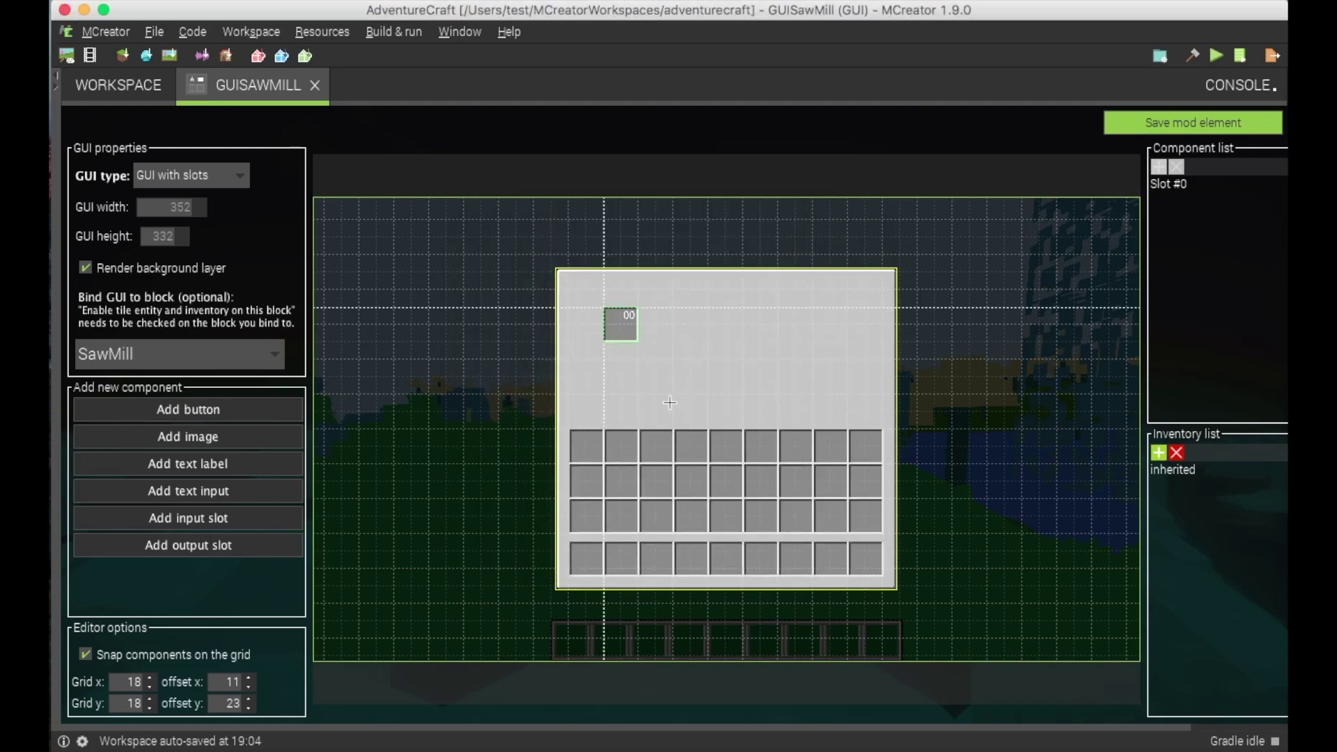
{"action": "left_click", "coordinate": [642, 314]}
{"action": "left_click", "coordinate": [628, 535]}
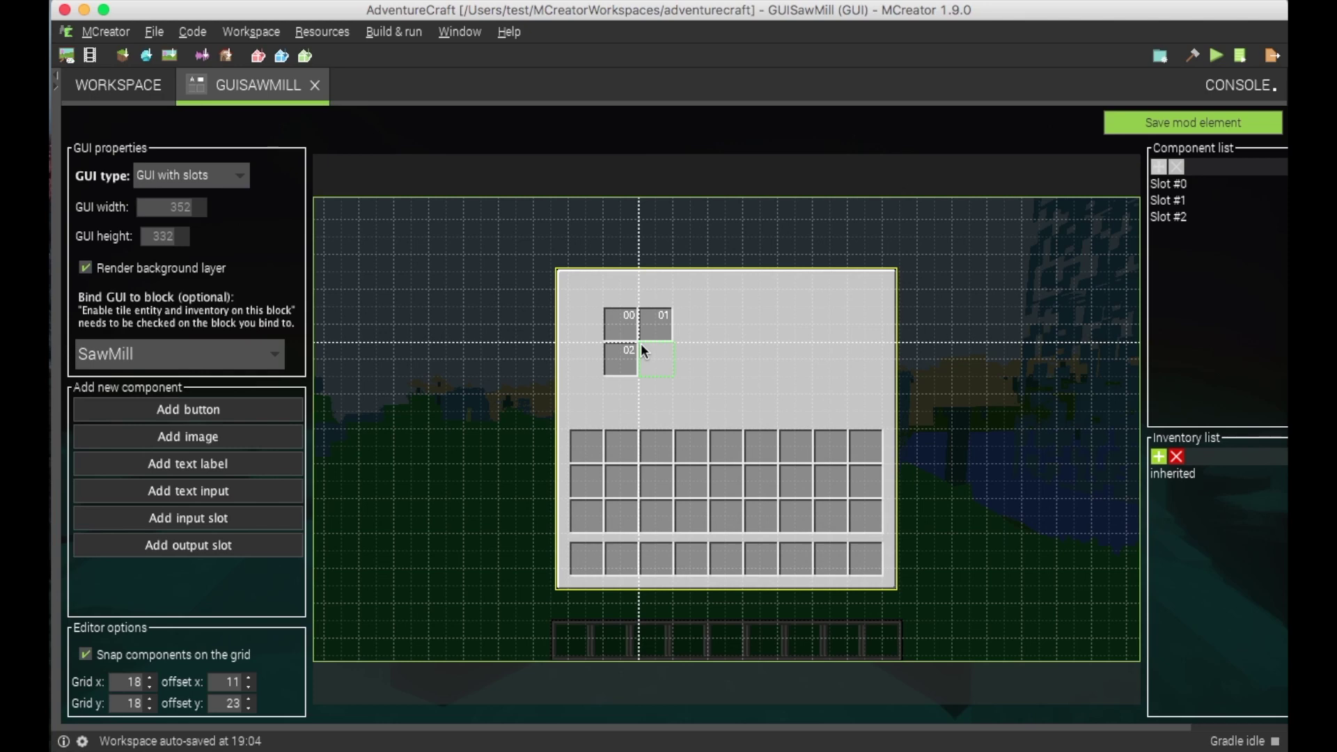
Place input slot 03 directly beneath slot 01 to complete the two-by-two slot grid
{"action": "left_click", "coordinate": [640, 344]}
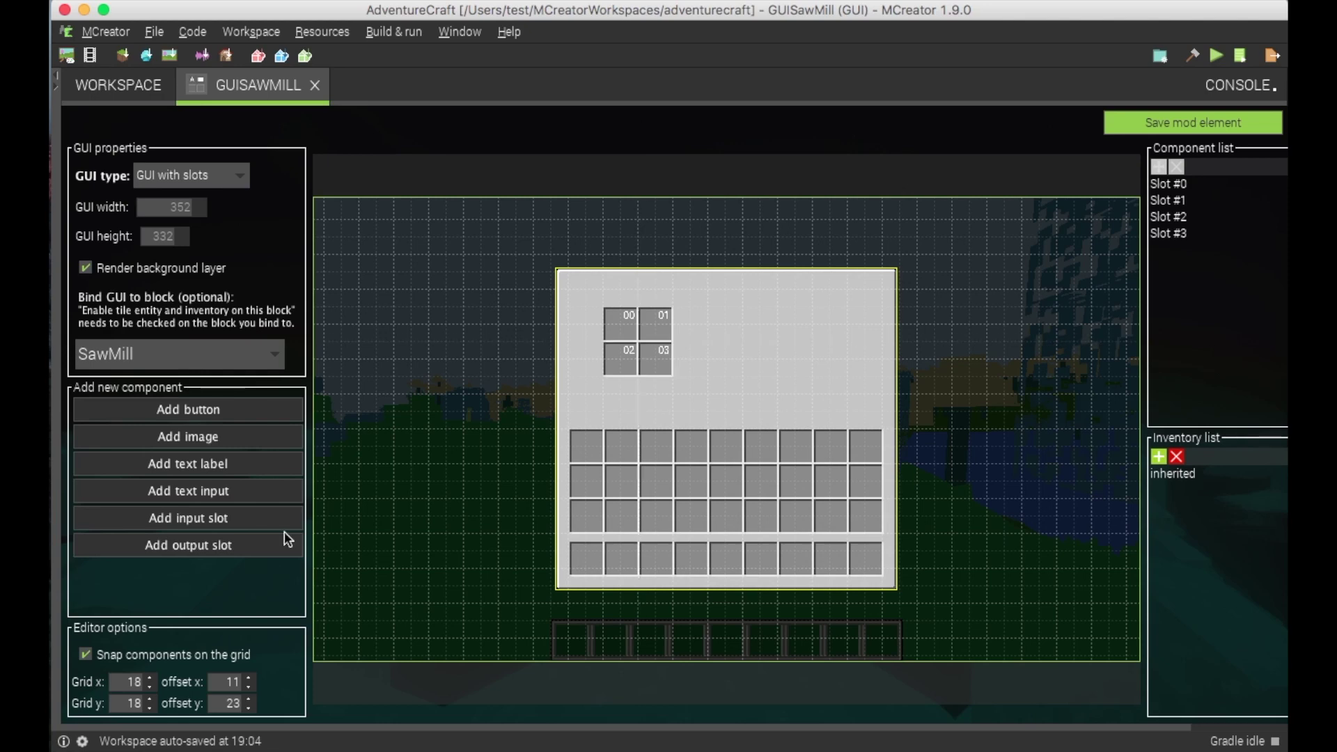
{"action": "left_click", "coordinate": [151, 524]}
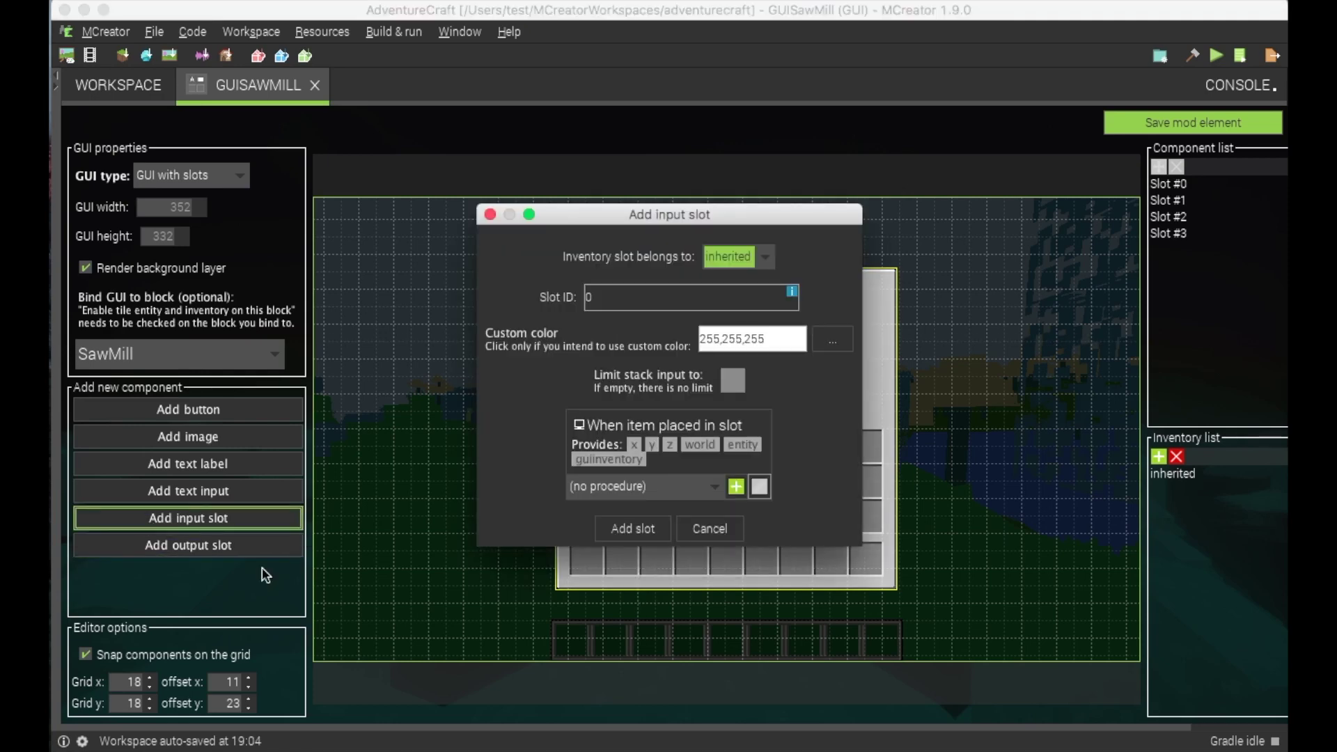
{"action": "left_click", "coordinate": [714, 528]}
Add an output slot with ID 5 on the GUI panel's upper right side, vertically centred beside the input slots
{"action": "left_click", "coordinate": [180, 545]}
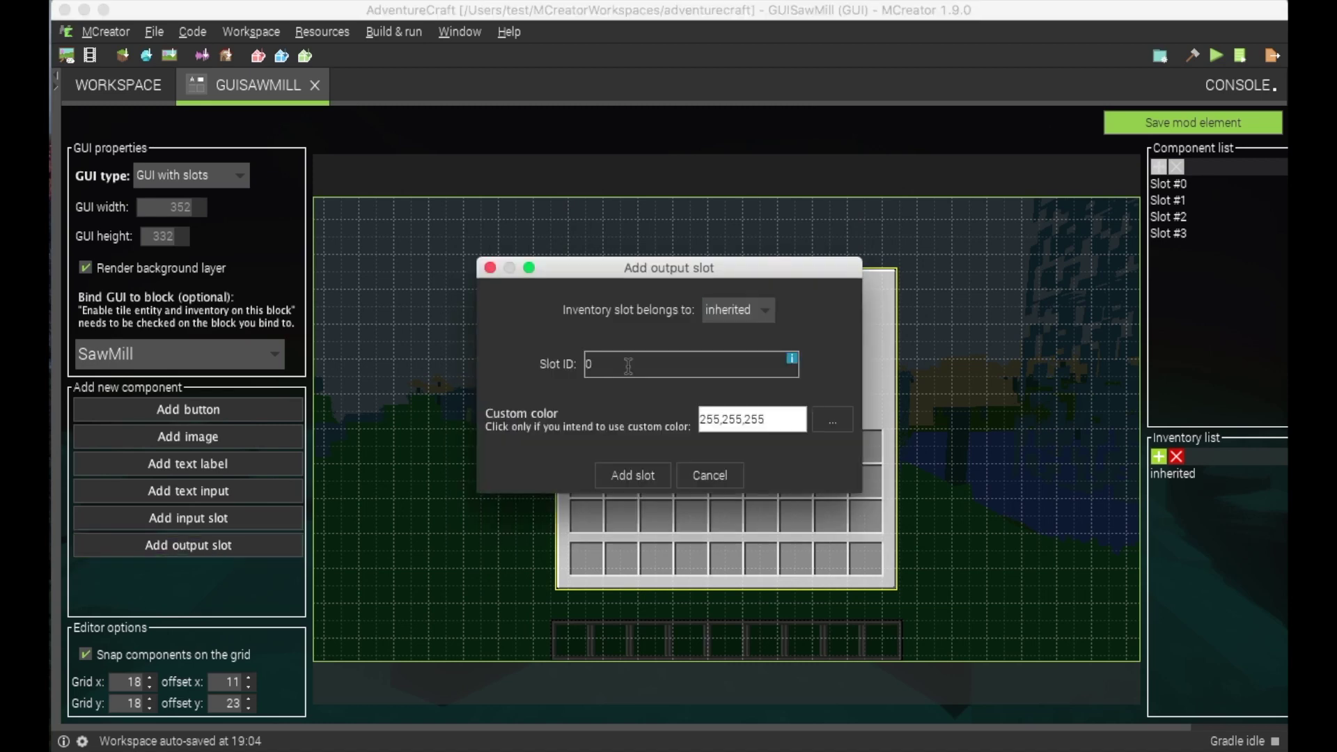
{"action": "type", "text": "5"}
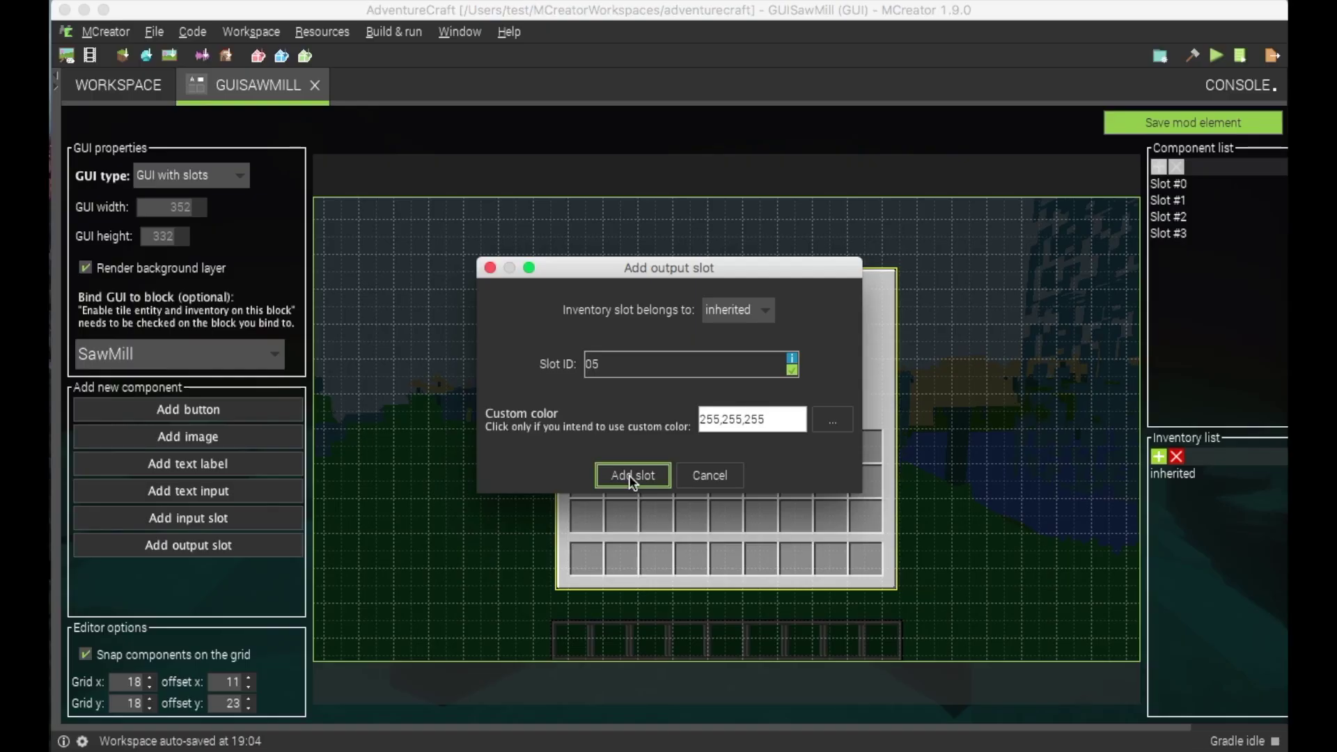
{"action": "left_click", "coordinate": [631, 501]}
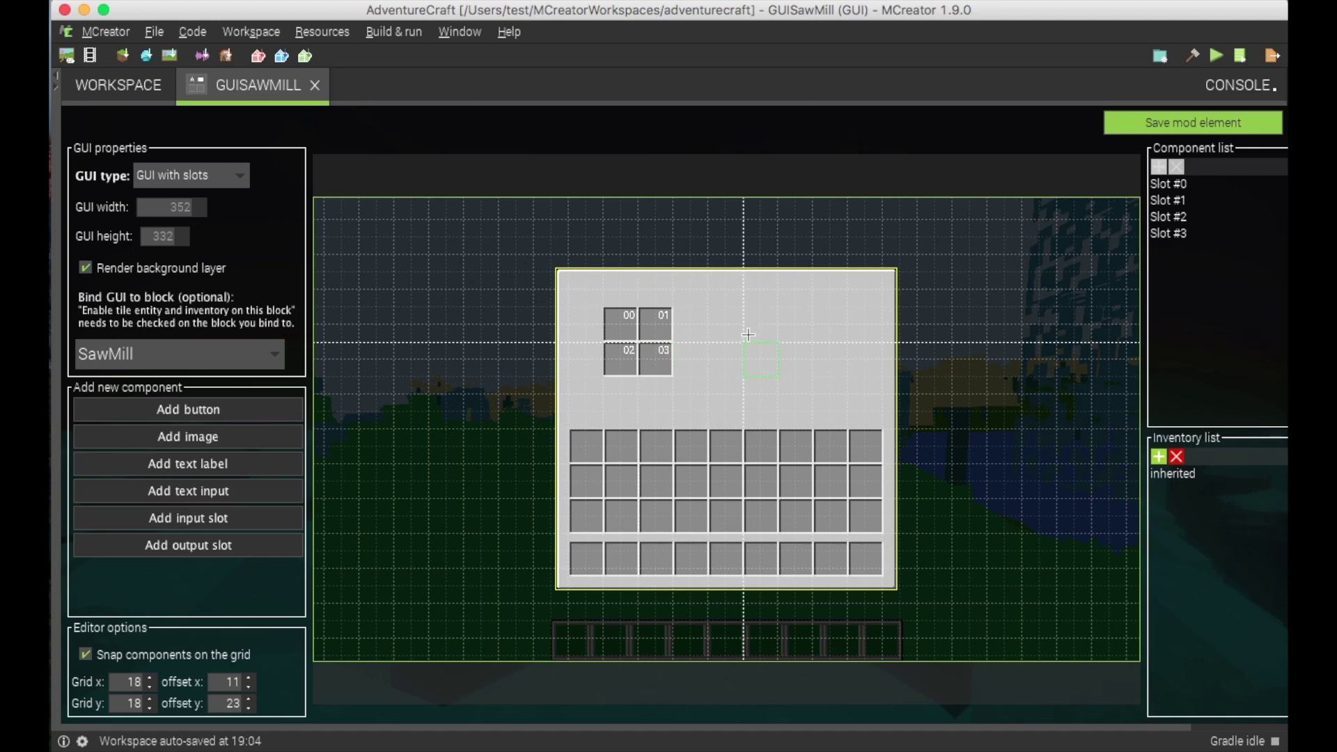
{"action": "left_click", "coordinate": [800, 328]}
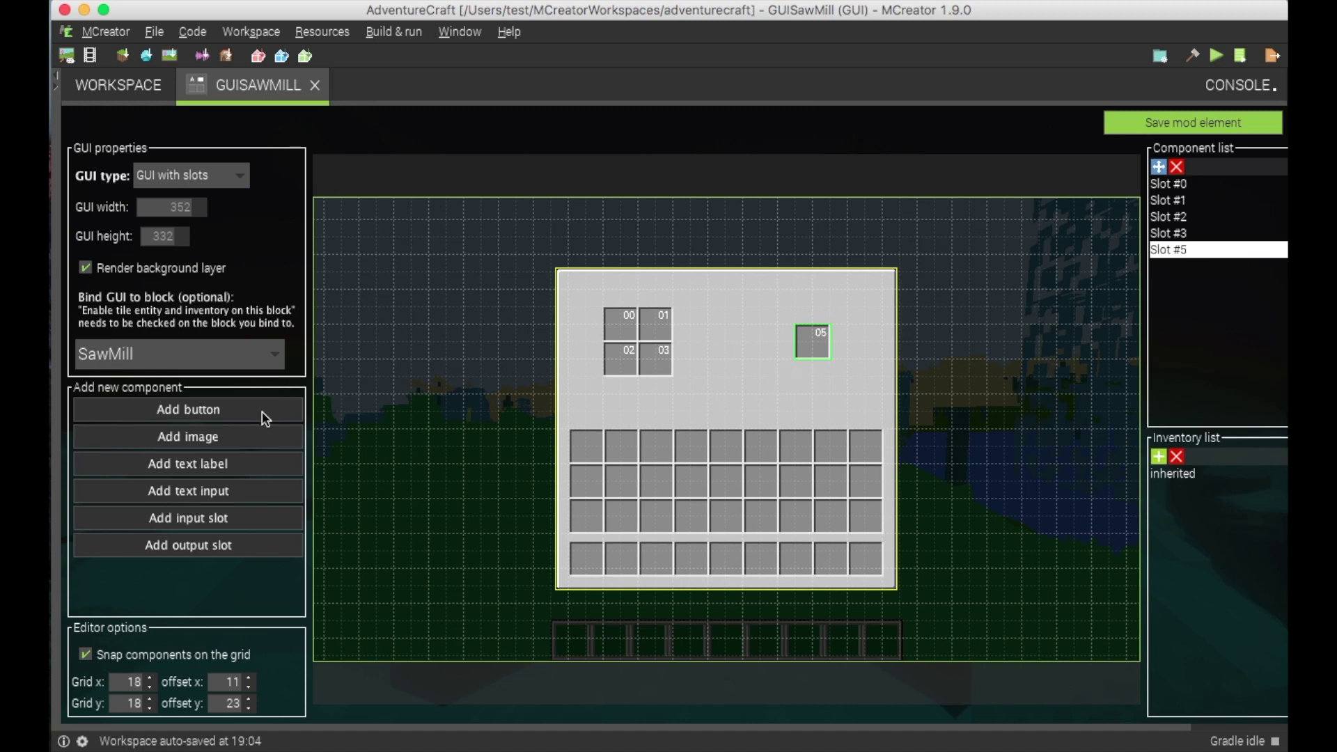
Start a new button with the text Mill and give it an empty on-click procedure named GUISawMillOnButtonClicked
{"action": "left_click", "coordinate": [196, 415]}
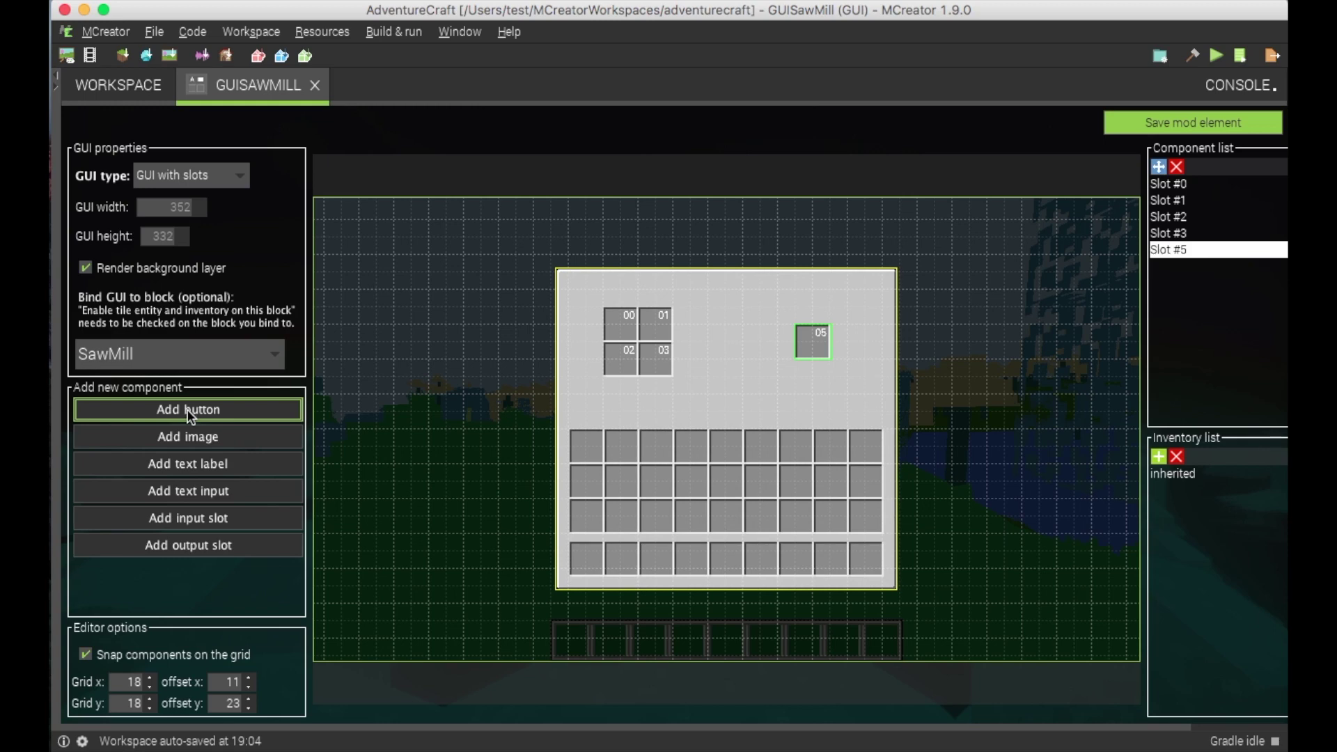
{"action": "left_click", "coordinate": [189, 410]}
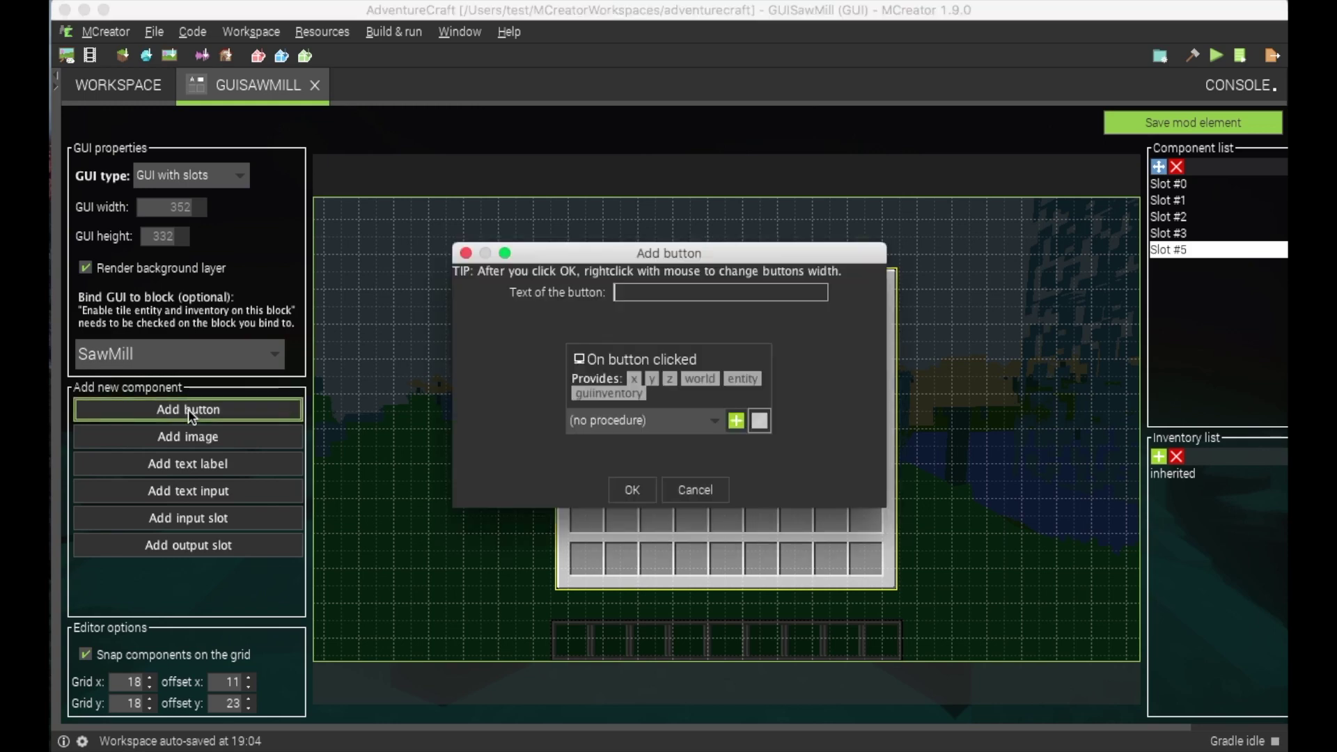
{"action": "left_click", "coordinate": [654, 290]}
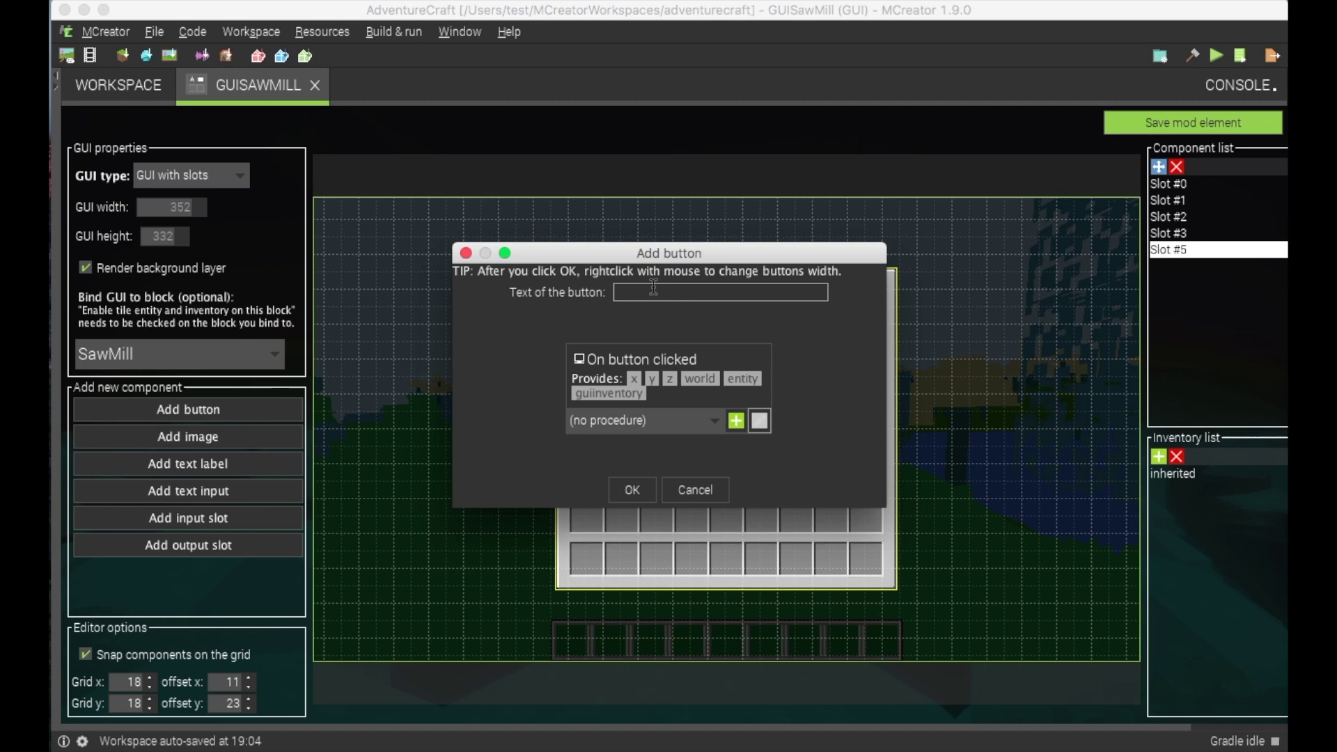
{"action": "type", "text": "Mill"}
{"action": "left_click", "coordinate": [736, 422]}
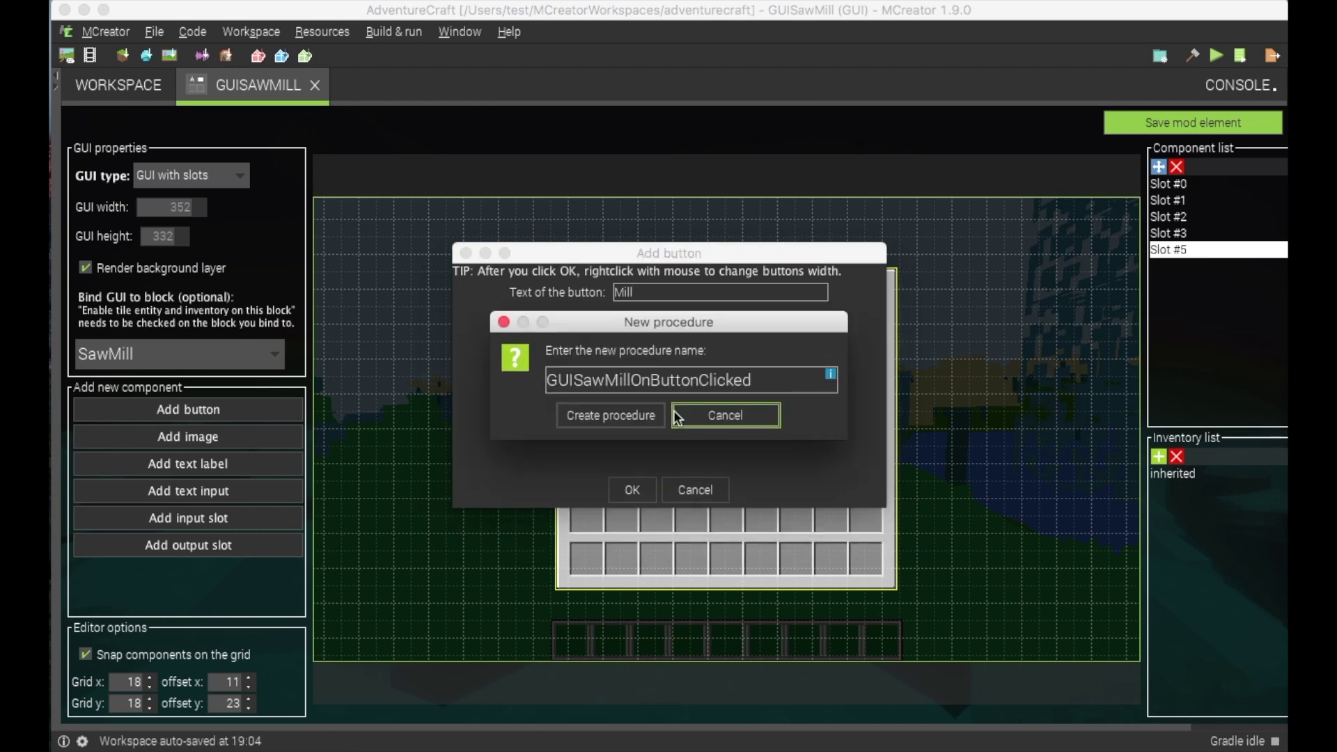
{"action": "left_click", "coordinate": [616, 416]}
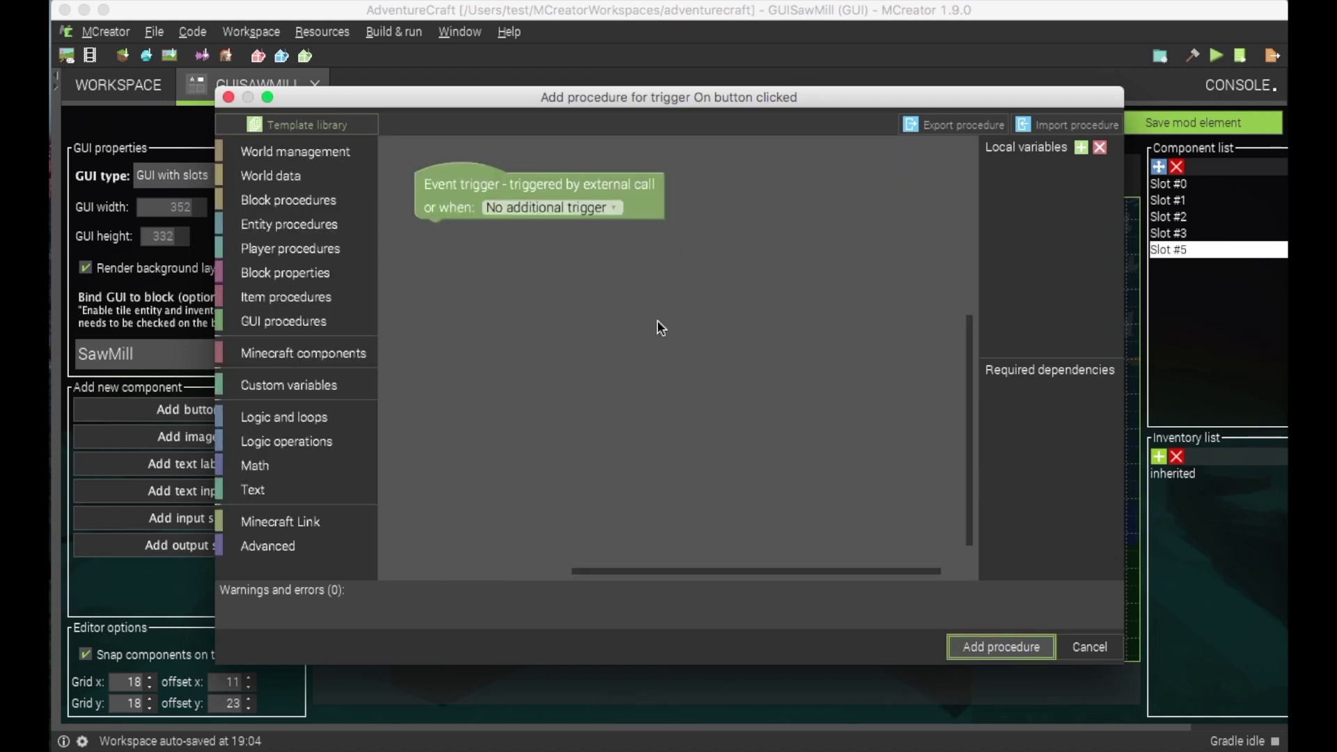
{"action": "left_click", "coordinate": [987, 647]}
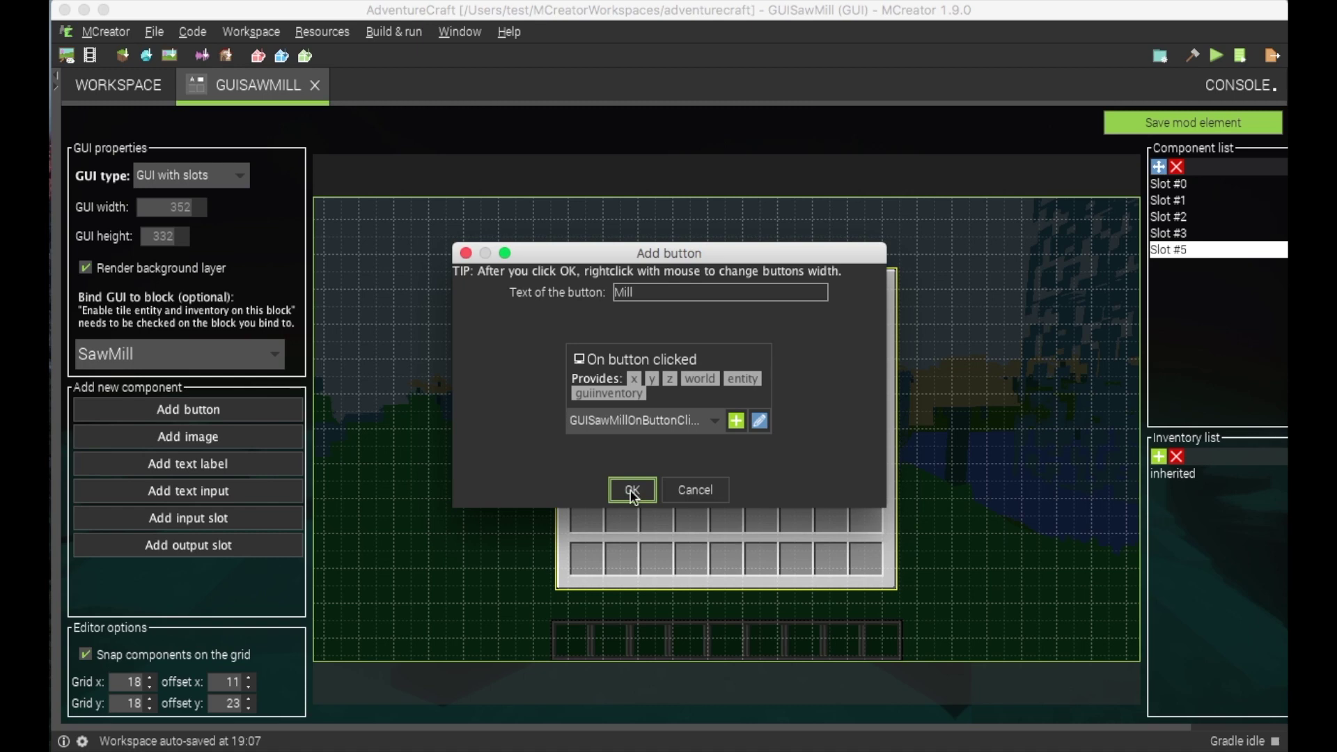
Place the Mill button centred just above the player inventory and save the GUI mod element
{"action": "left_click", "coordinate": [633, 491]}
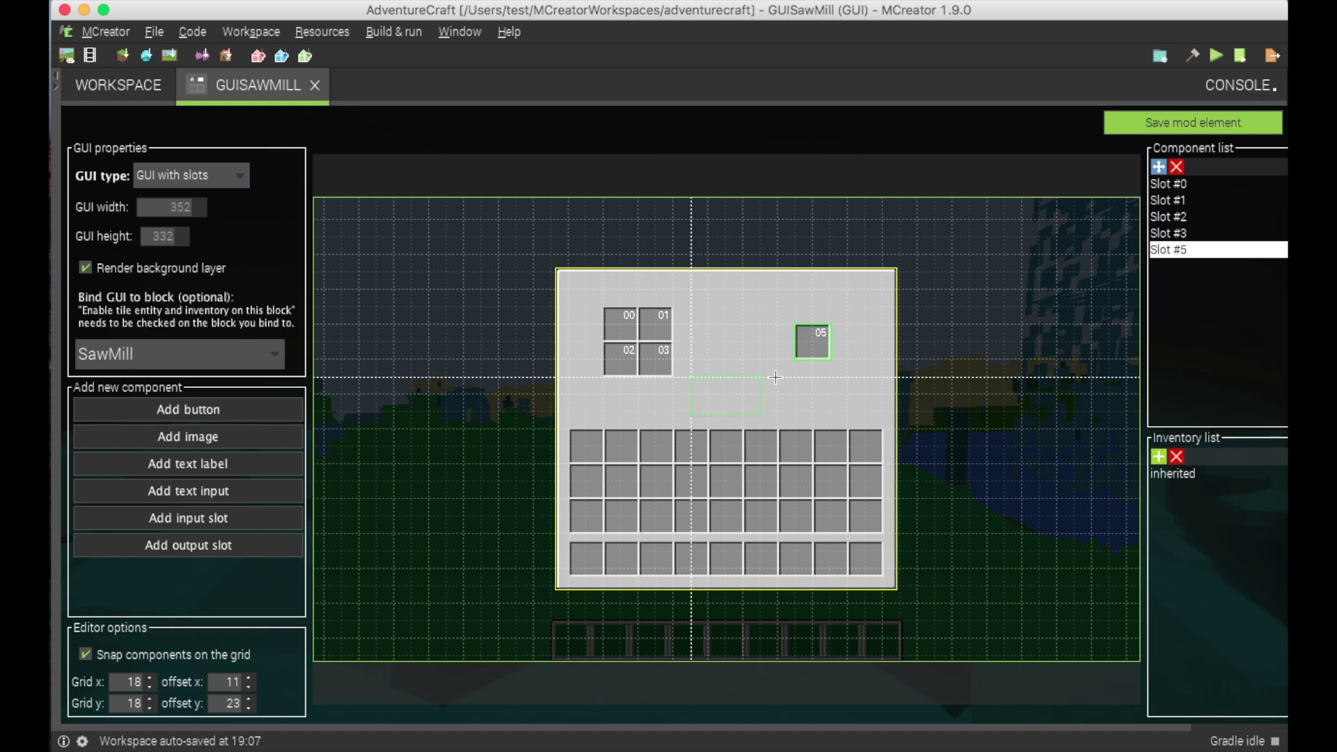
{"action": "left_click", "coordinate": [779, 378]}
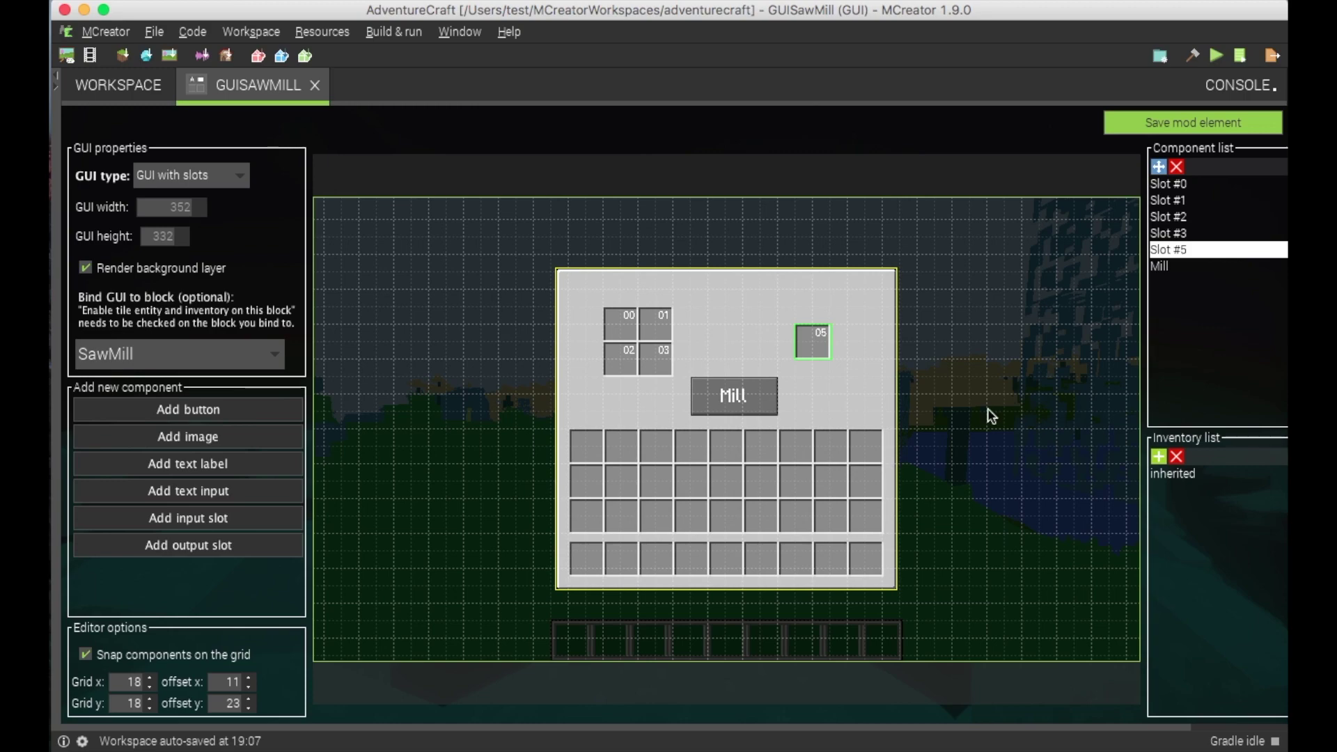
{"action": "left_click", "coordinate": [1173, 123]}
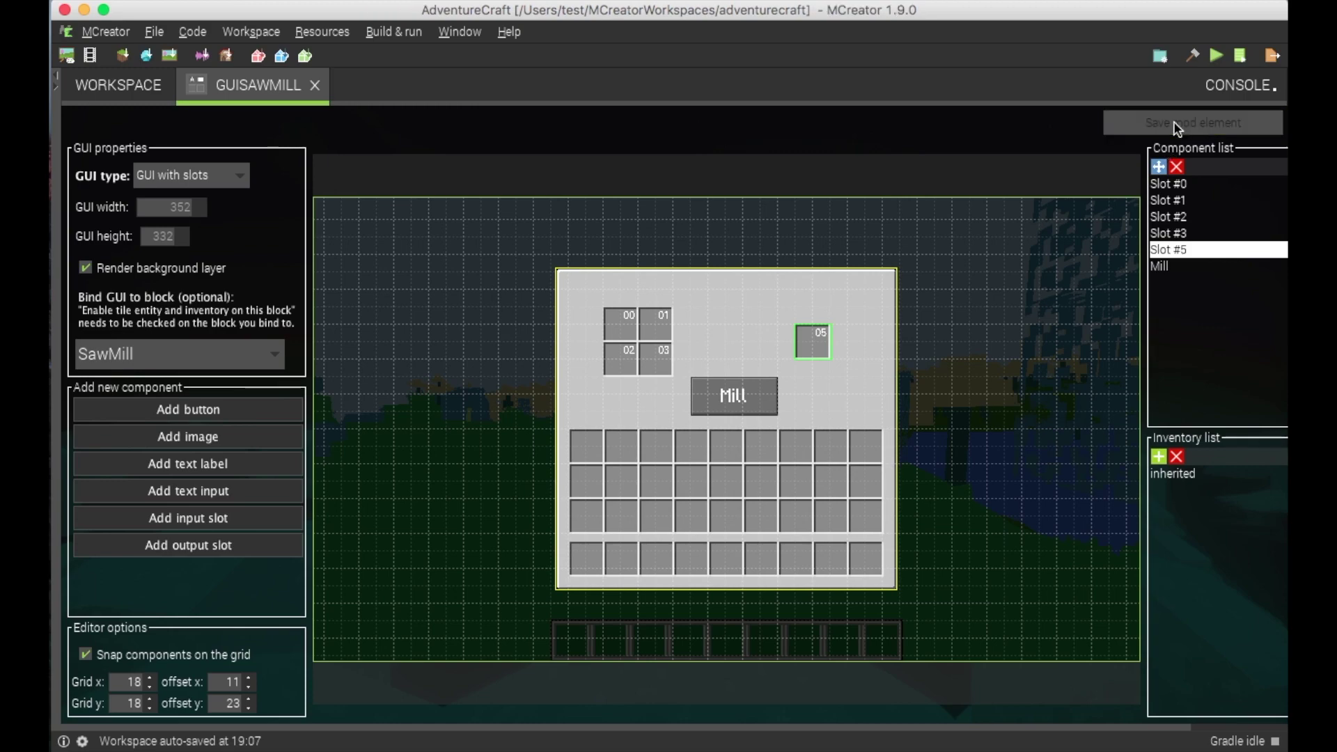
Create a new procedure mod element named CraftingTemplate
{"action": "scroll", "coordinate": [765, 535], "scroll_direction": "down", "scroll_amount": 1}
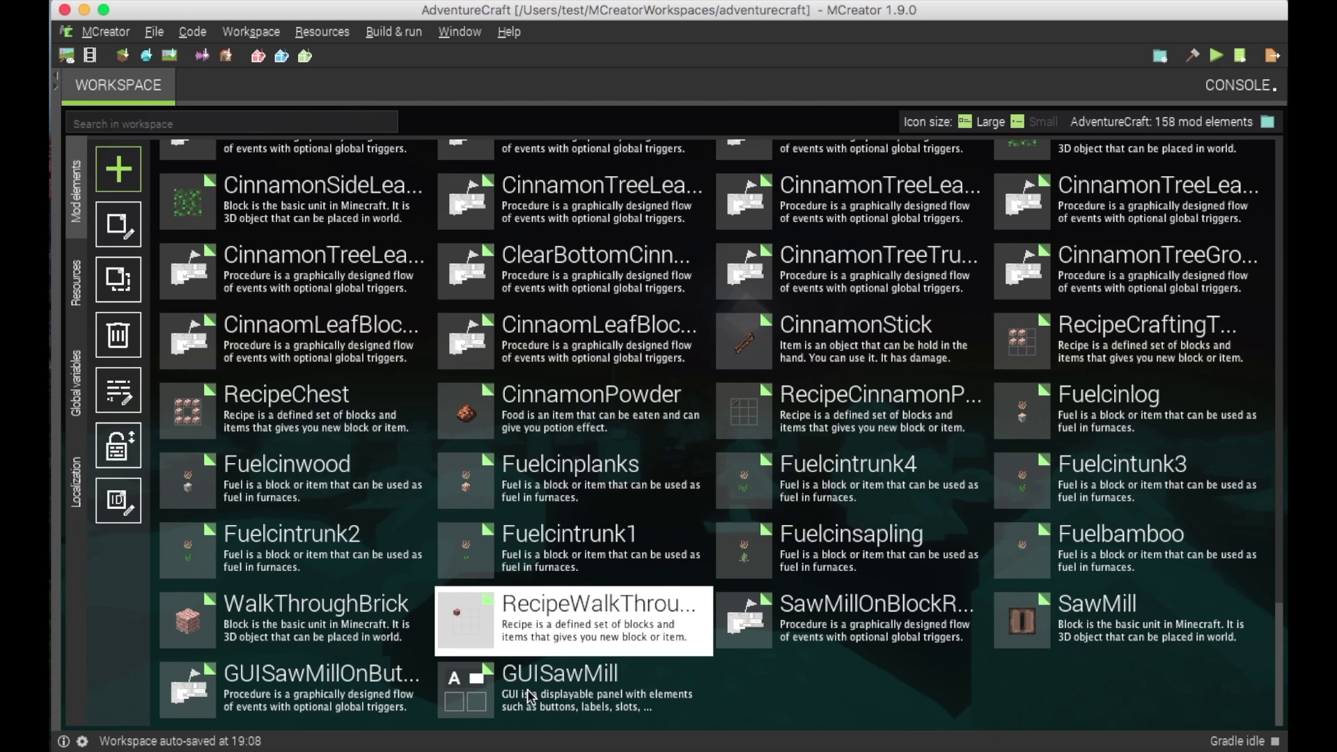
{"action": "left_click", "coordinate": [119, 174]}
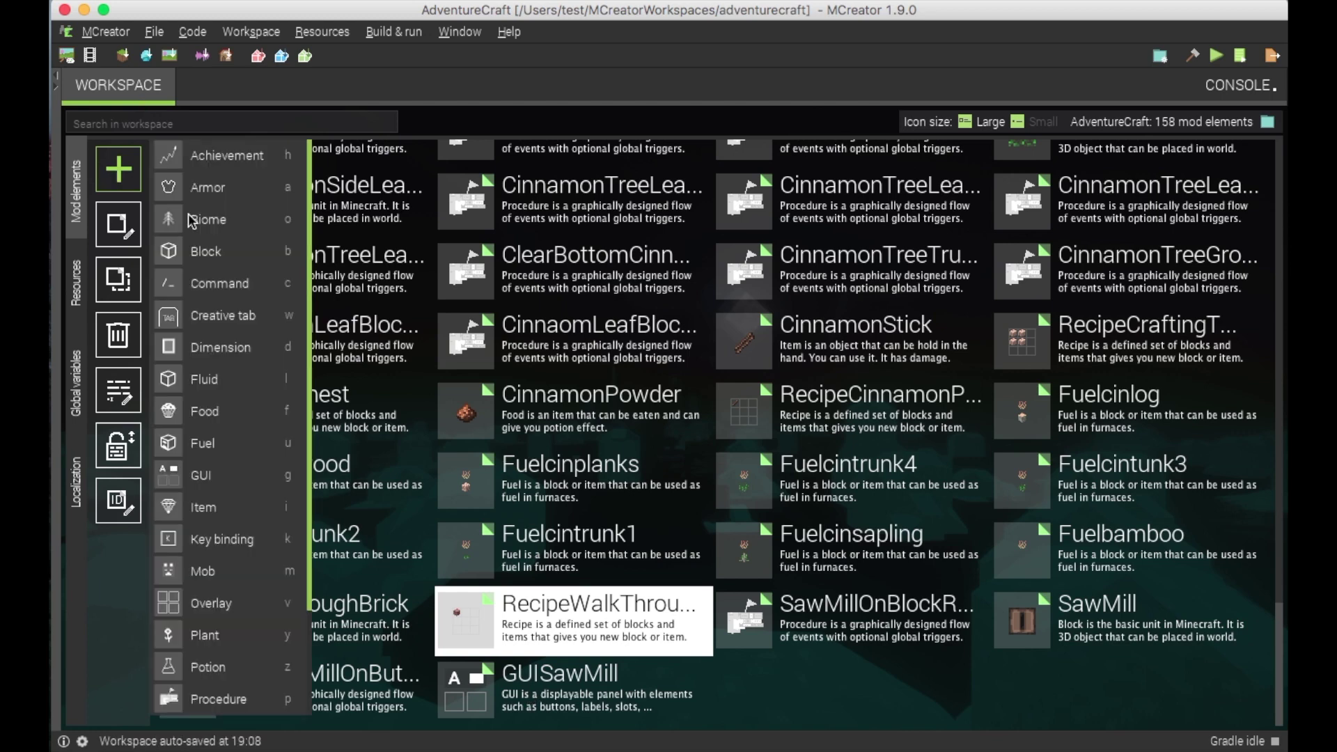
{"action": "key", "text": "p"}
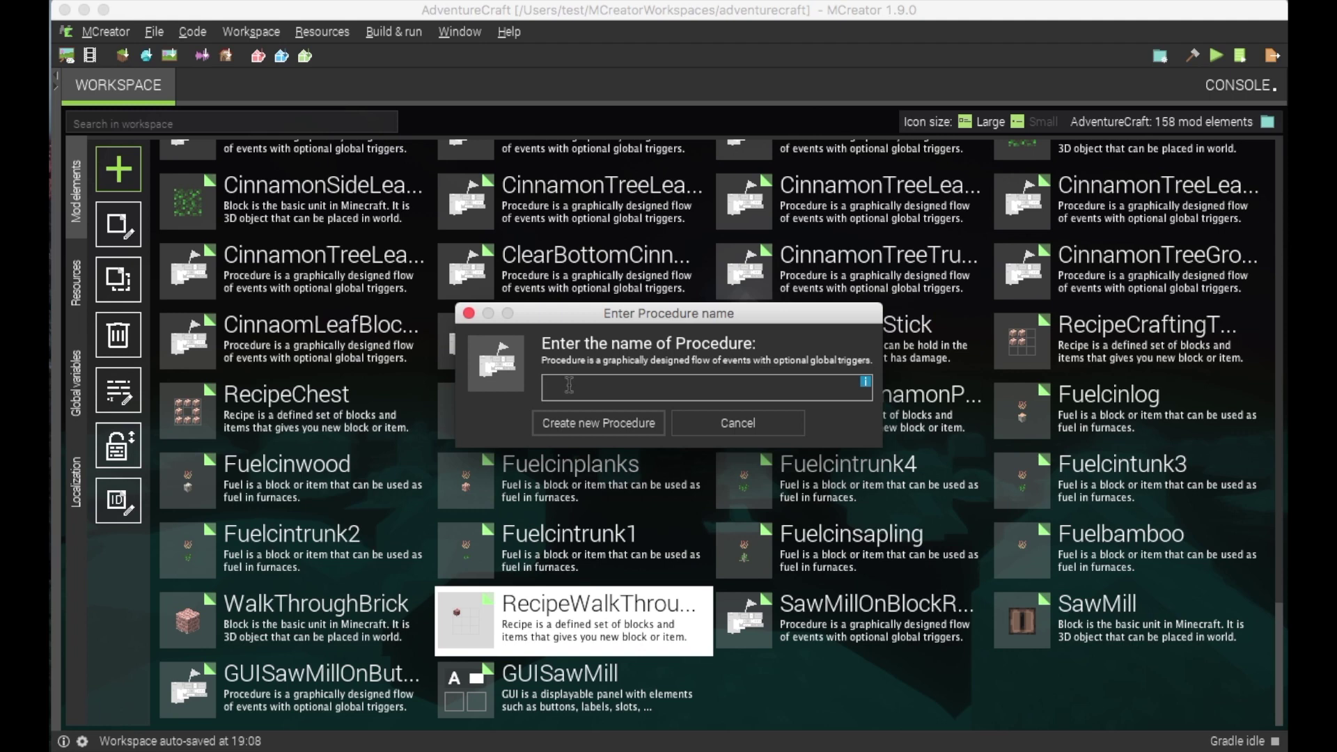
{"action": "type", "text": "CraftingTempl"}
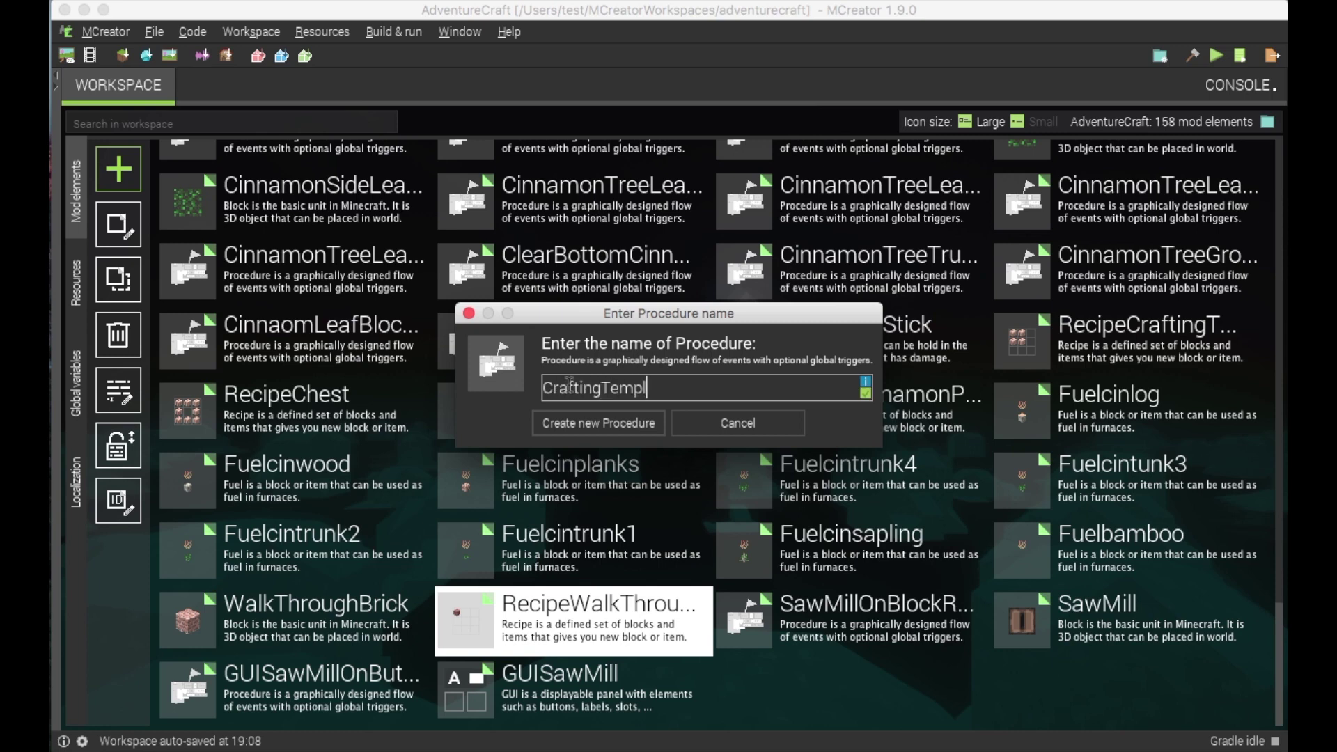
{"action": "type", "text": "ate"}
{"action": "left_click", "coordinate": [583, 426]}
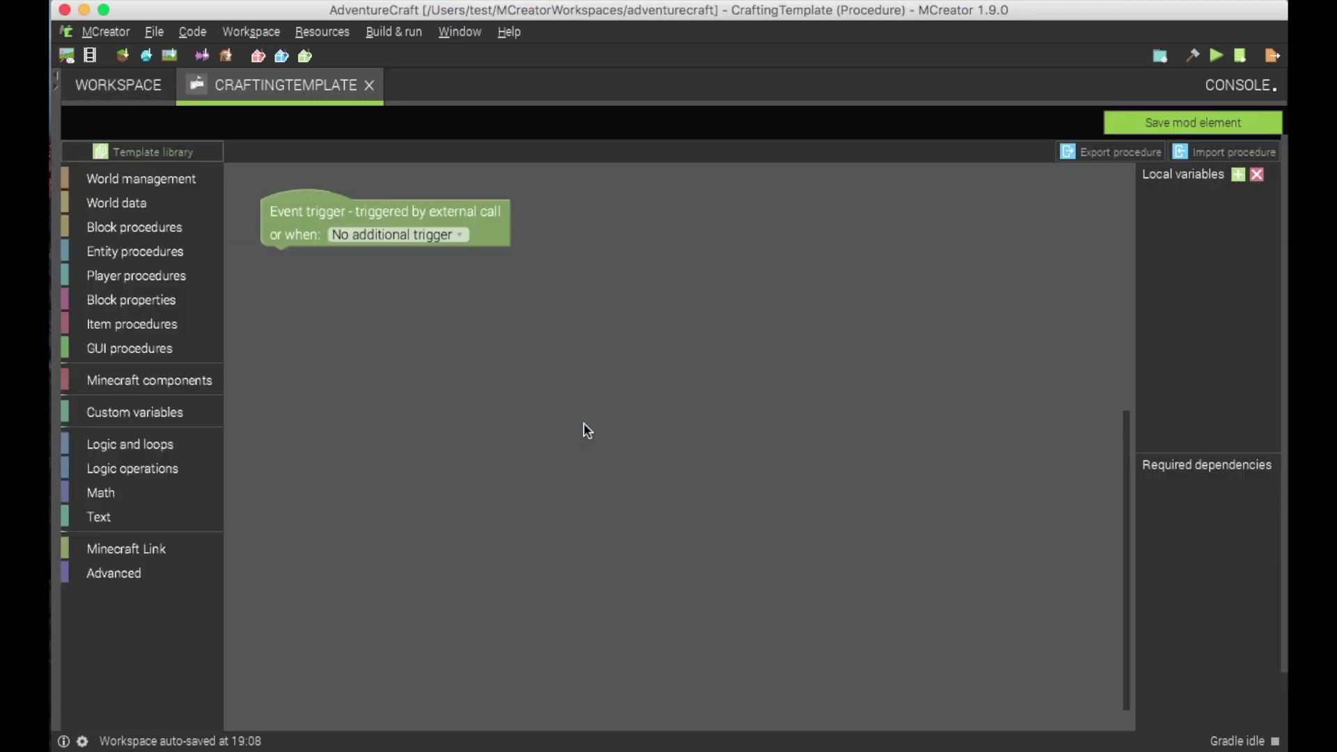
Load the GUI Template - Crafting table blocks from the template library and attach the if block to the event trigger
{"action": "left_click", "coordinate": [310, 201]}
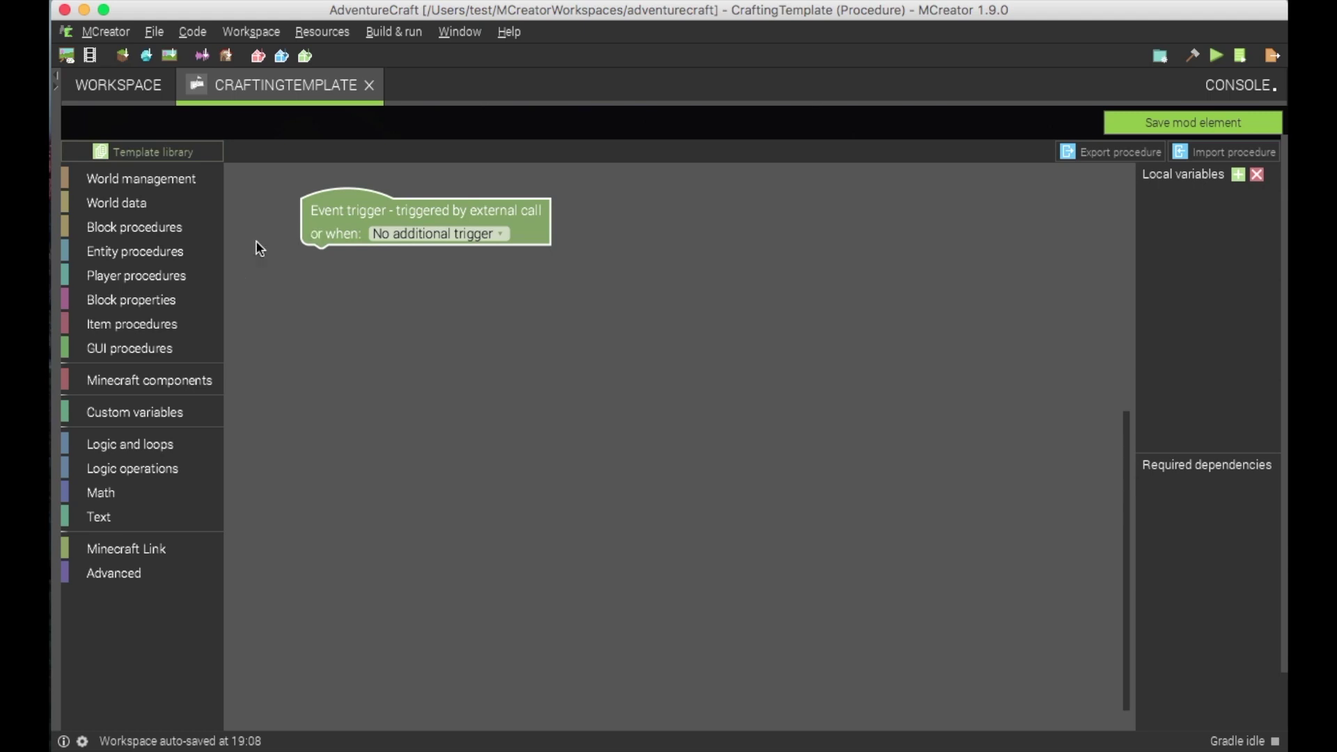
{"action": "left_click", "coordinate": [119, 152]}
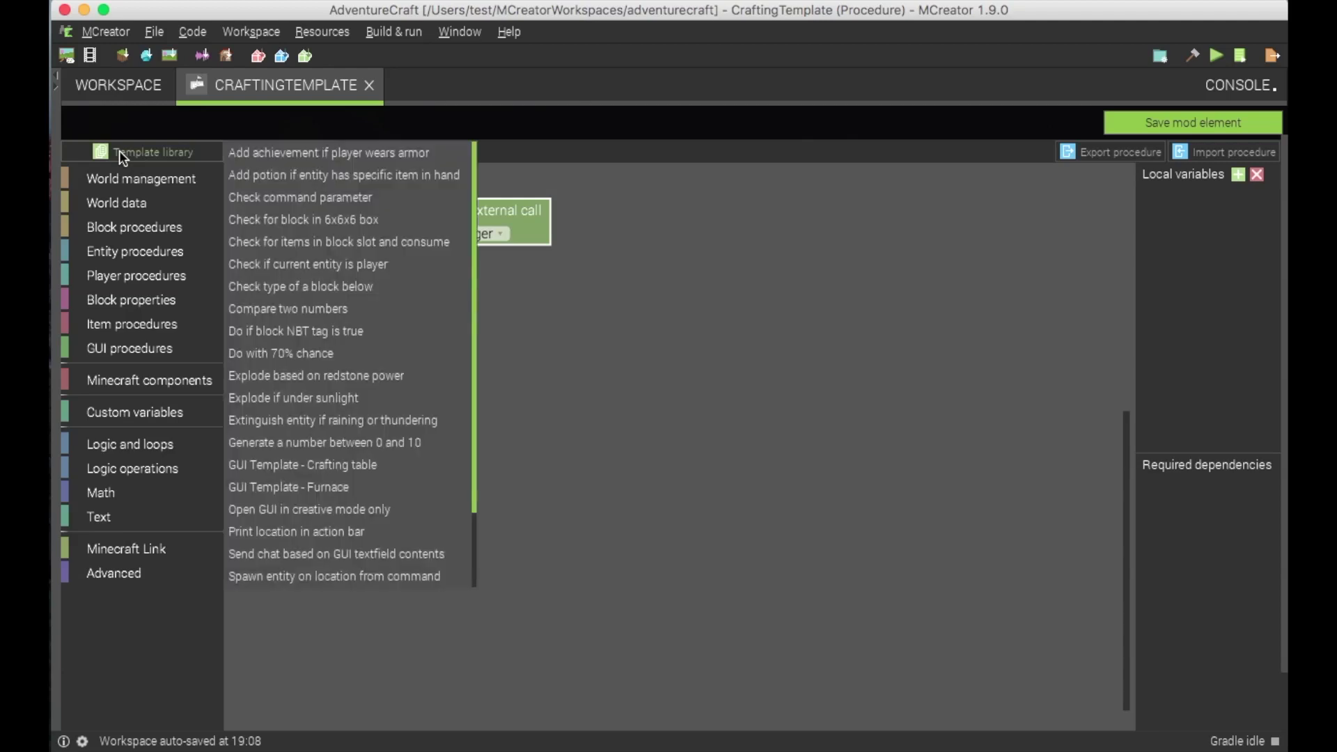
{"action": "left_click", "coordinate": [277, 472]}
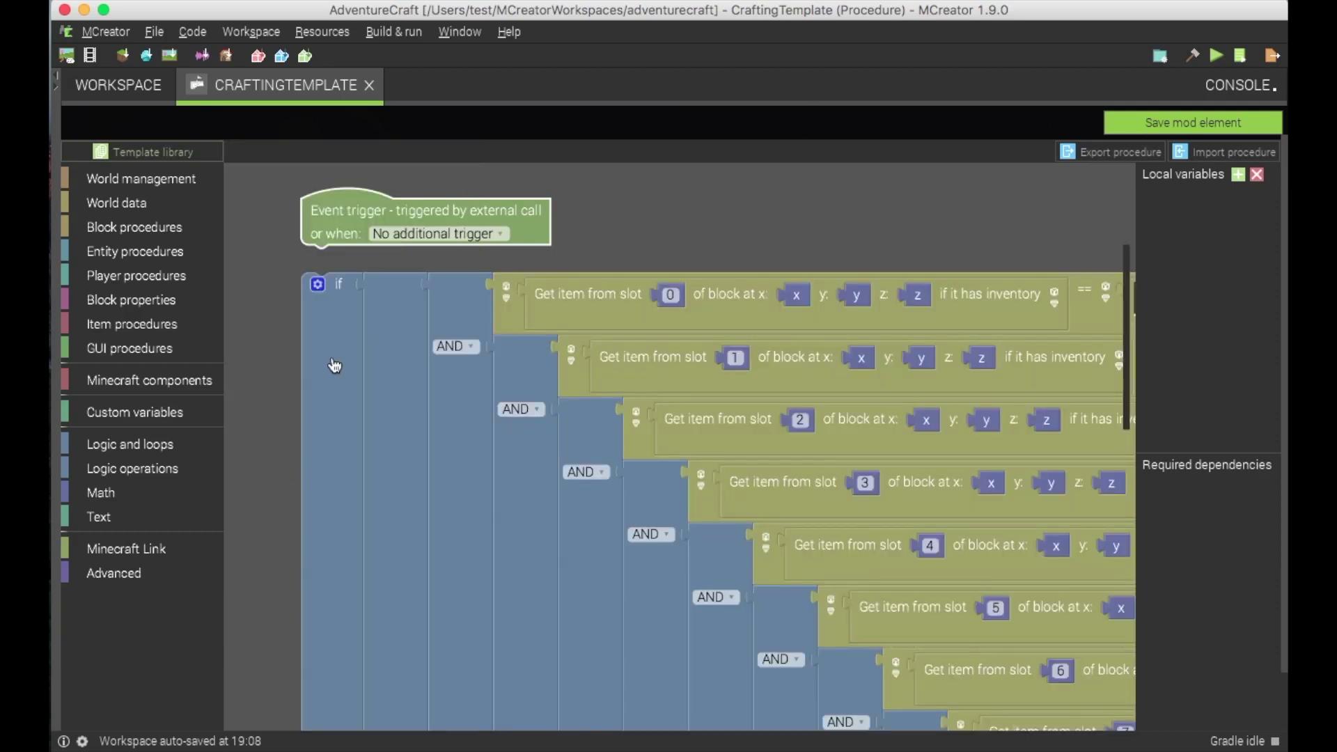
{"action": "left_click_drag", "start_coordinate": [335, 366], "coordinate": [338, 354]}
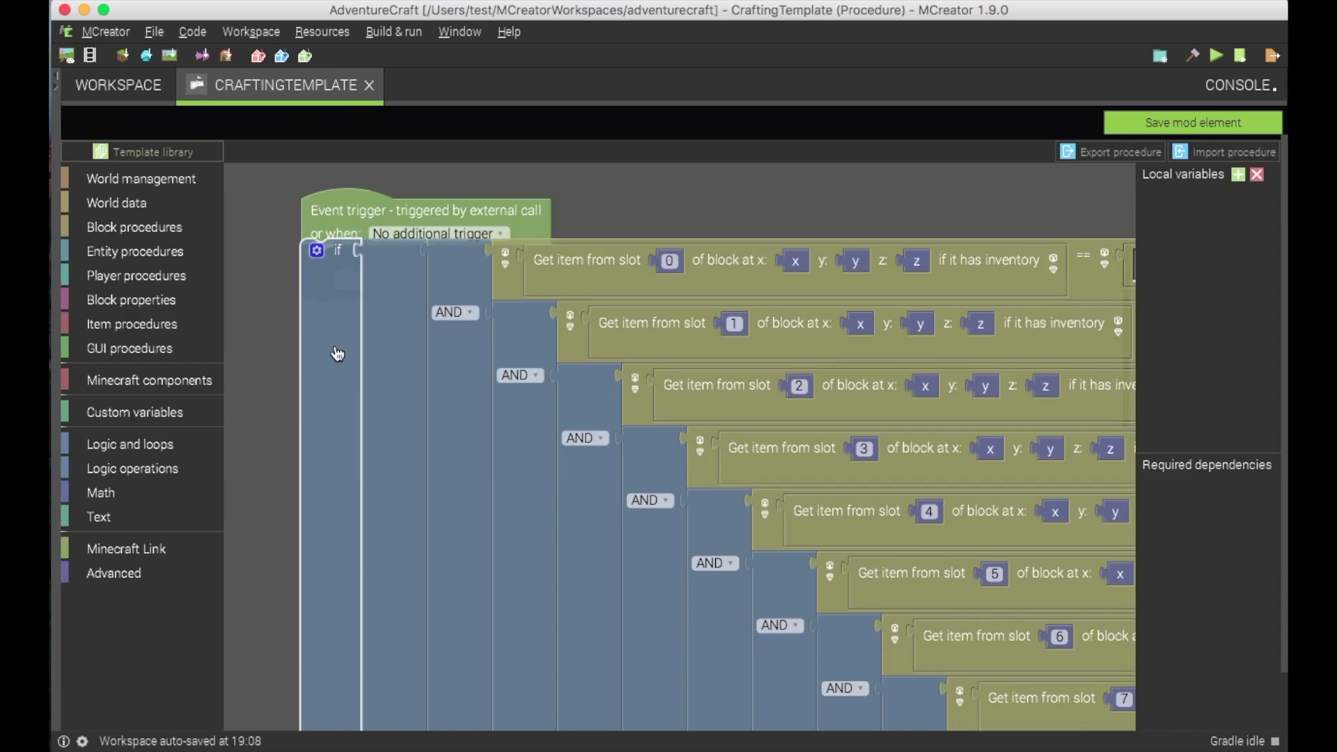
{"action": "left_click_drag", "start_coordinate": [338, 354], "coordinate": [334, 346]}
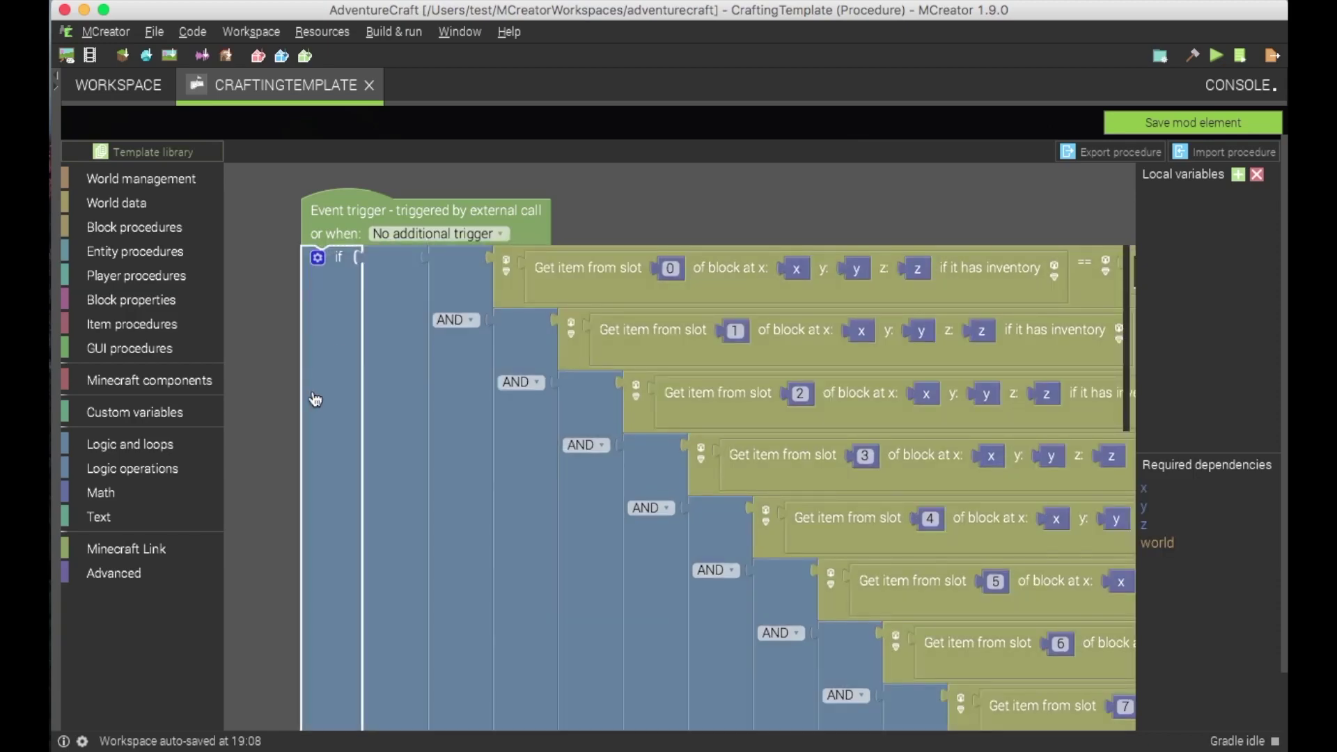
Delete the nested AND blocks holding the item conditions for slots 5 to 8 from the if block
{"action": "scroll", "coordinate": [316, 399], "scroll_direction": "down", "scroll_amount": 5}
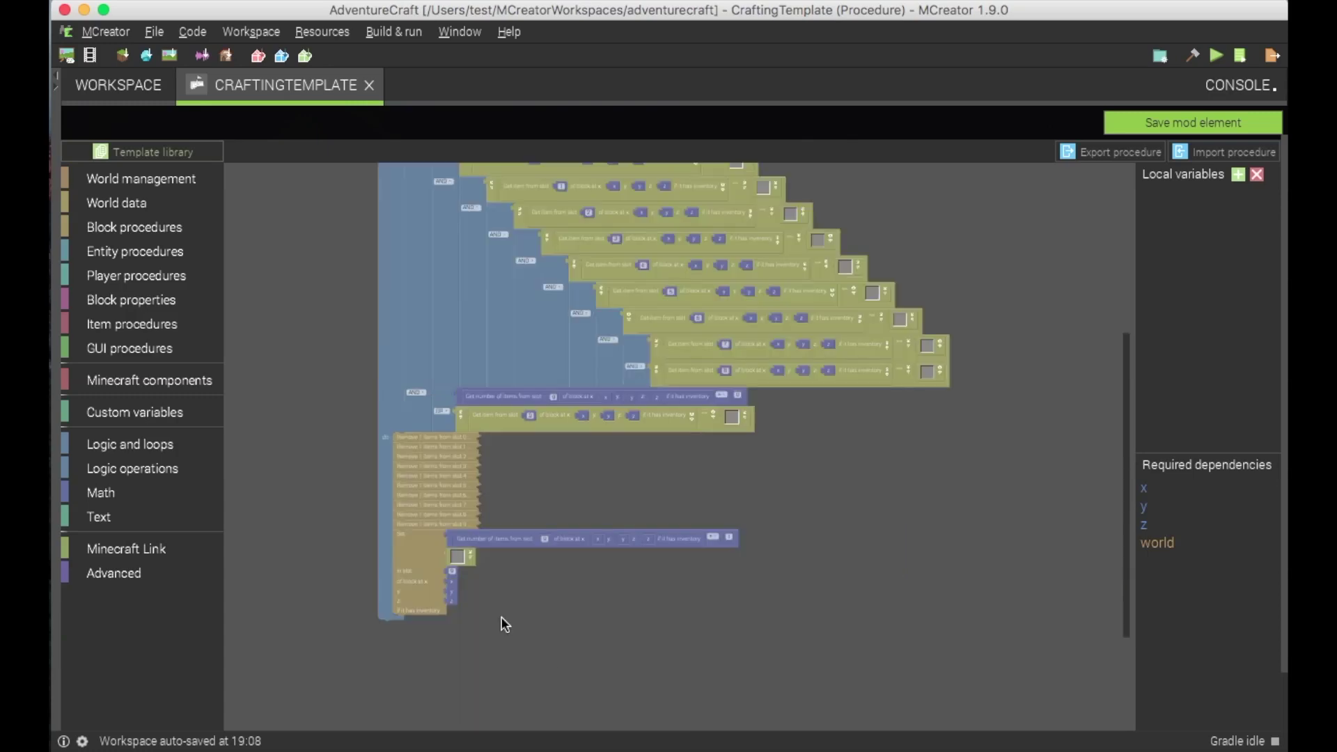
{"action": "left_click_drag", "start_coordinate": [500, 558], "coordinate": [499, 625]}
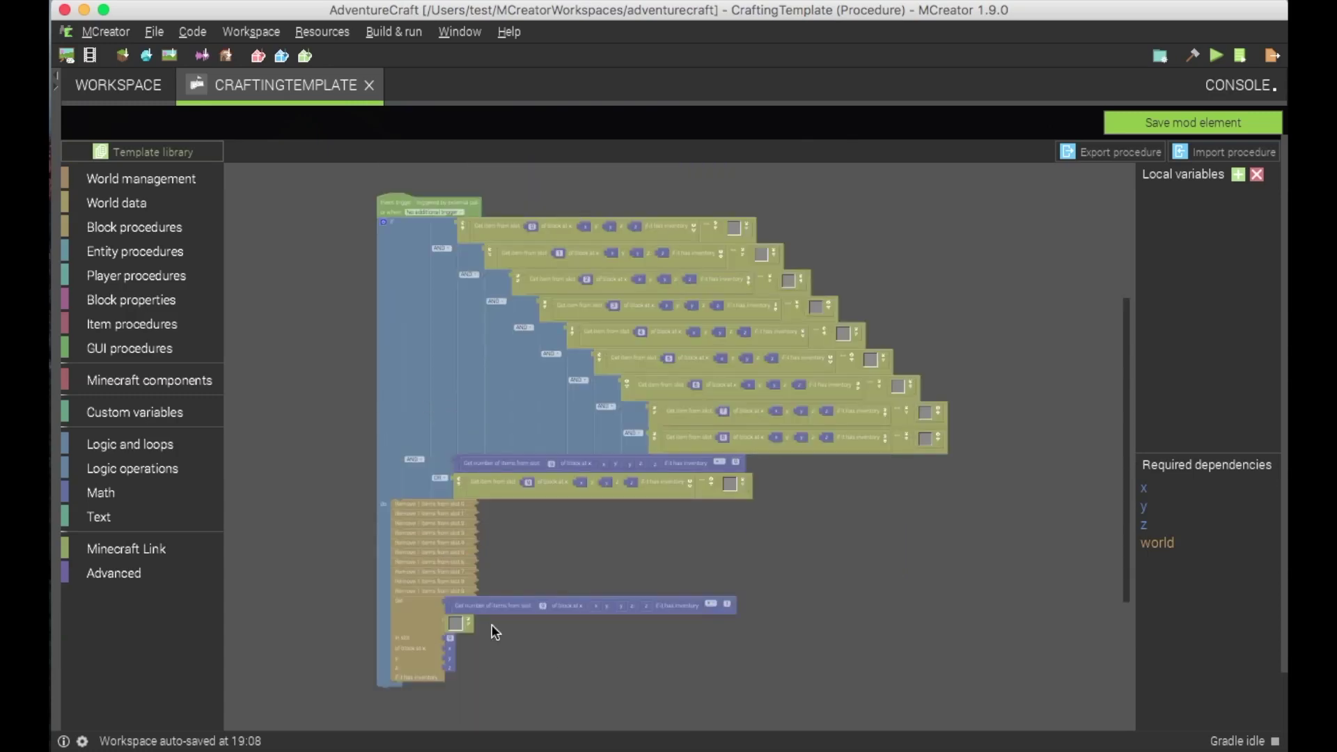
{"action": "scroll", "coordinate": [490, 624], "scroll_direction": "up", "scroll_amount": 2}
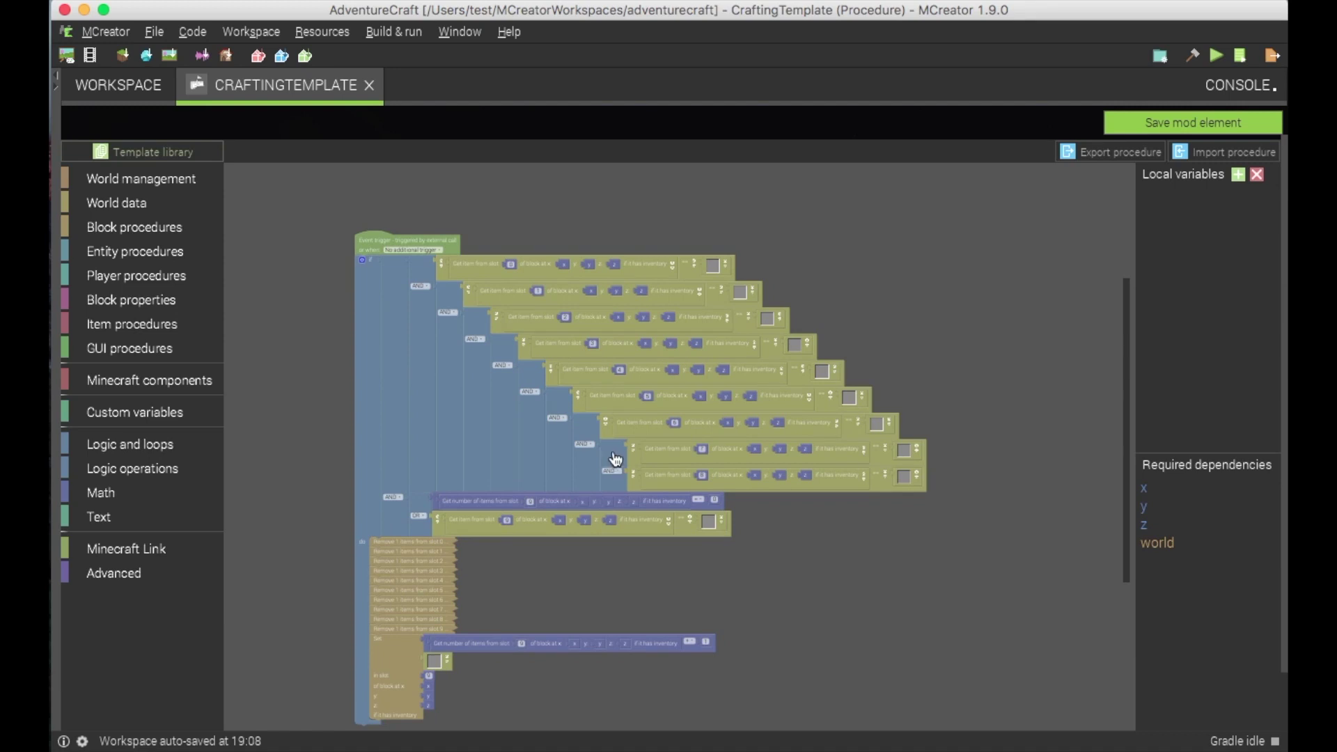
{"action": "left_click", "coordinate": [616, 459]}
{"action": "key", "text": "Delete"}
{"action": "left_click", "coordinate": [583, 427]}
{"action": "left_click", "coordinate": [555, 402]}
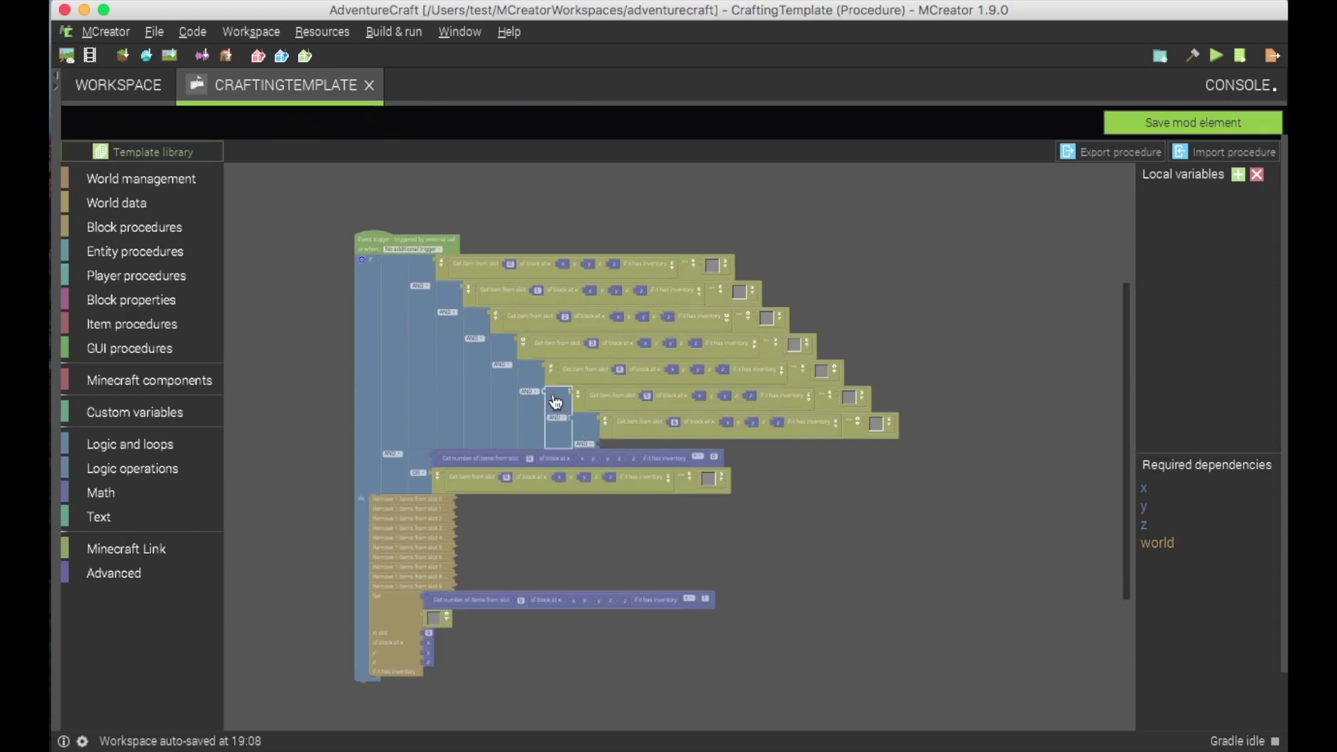
{"action": "key", "text": "Delete"}
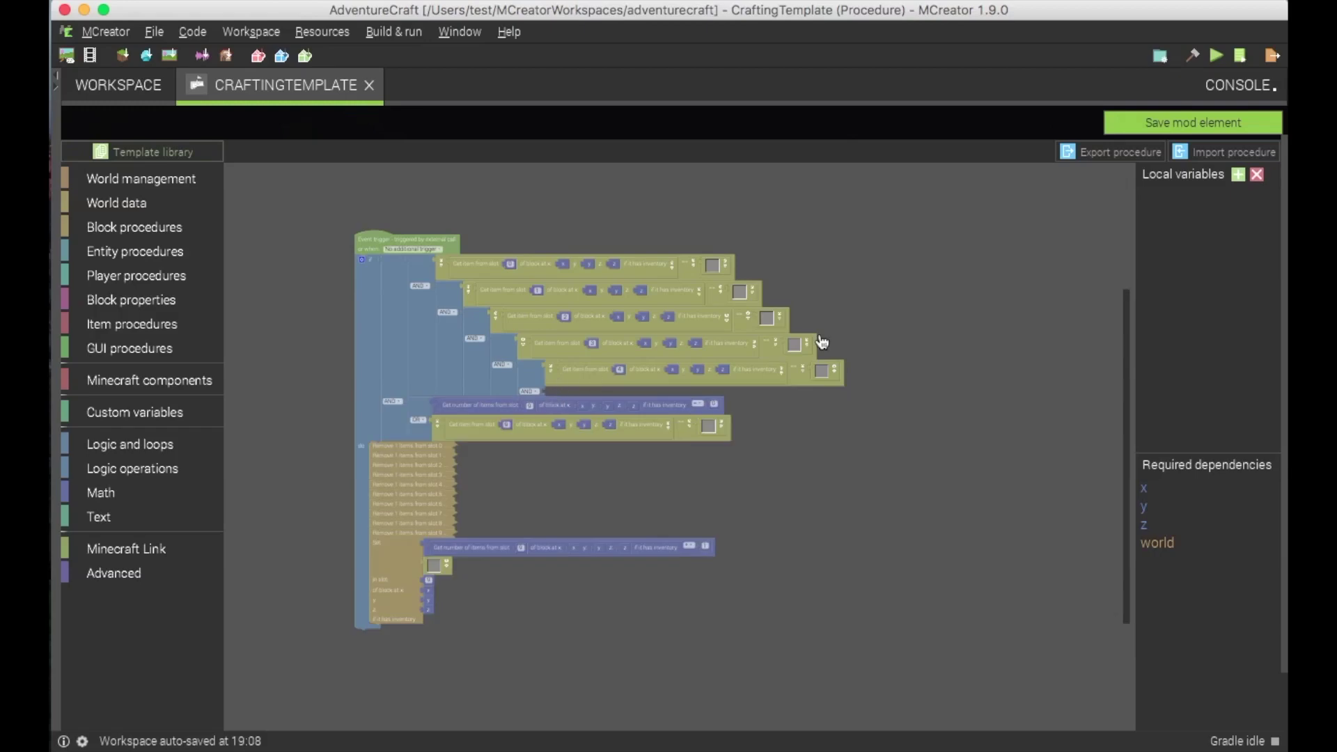
Remove the leftover half-empty AND block around the slot 4 condition and reattach that condition directly beneath the slot 3 condition
{"action": "left_click_drag", "start_coordinate": [573, 376], "coordinate": [844, 341]}
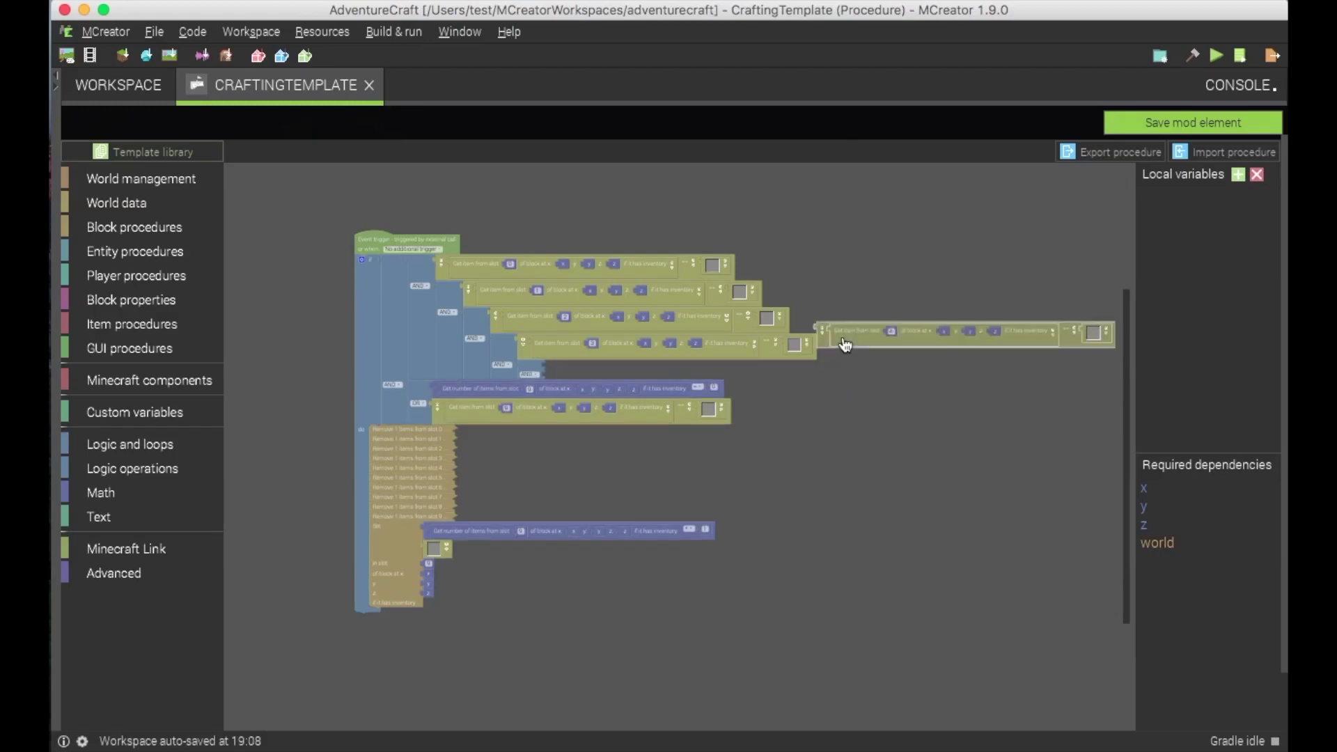
{"action": "left_click", "coordinate": [531, 372]}
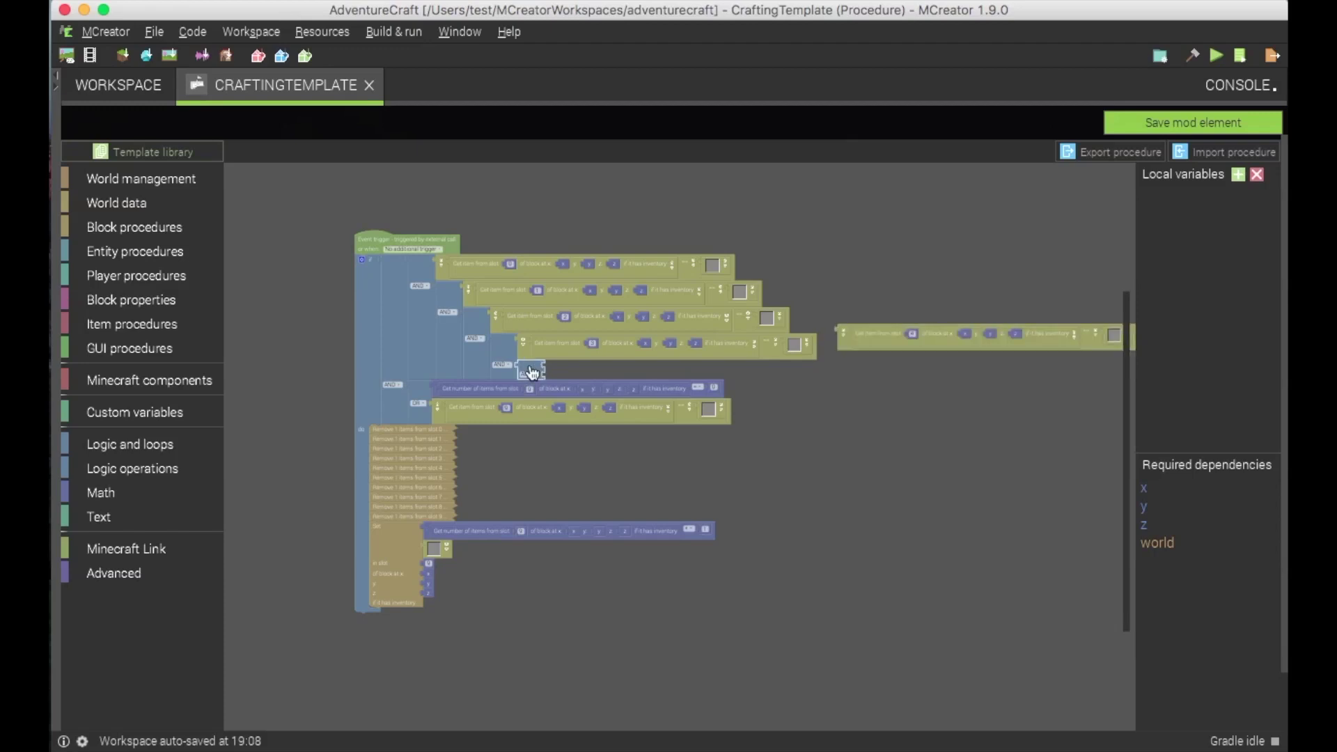
{"action": "key", "text": "Delete"}
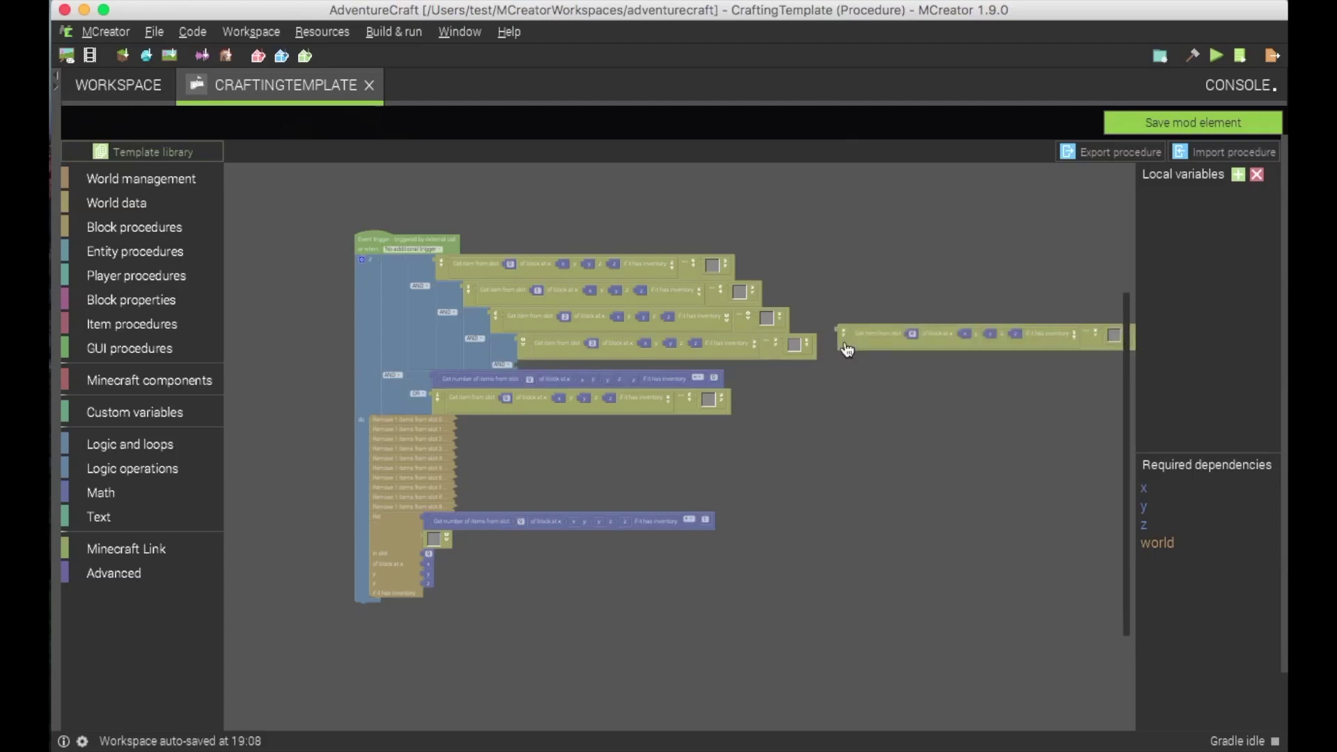
{"action": "left_click_drag", "start_coordinate": [844, 340], "coordinate": [528, 380]}
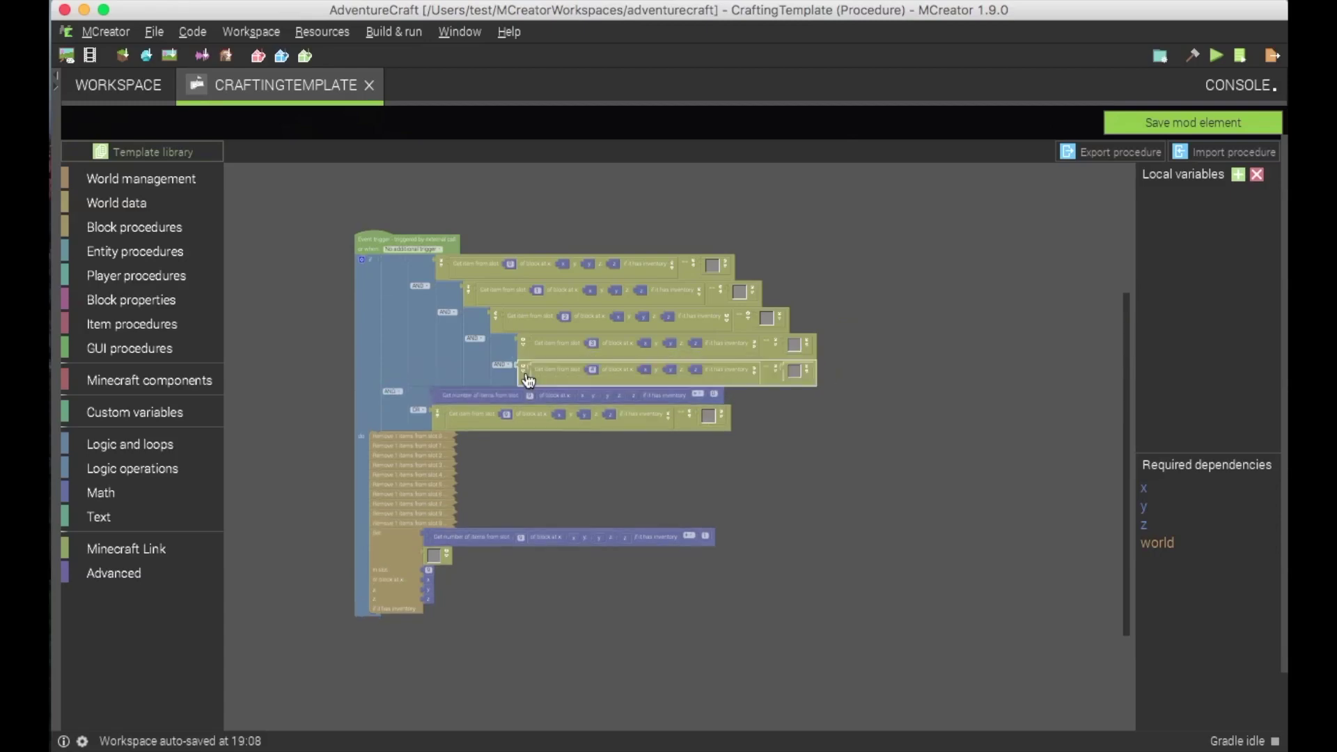
{"action": "left_click", "coordinate": [882, 522]}
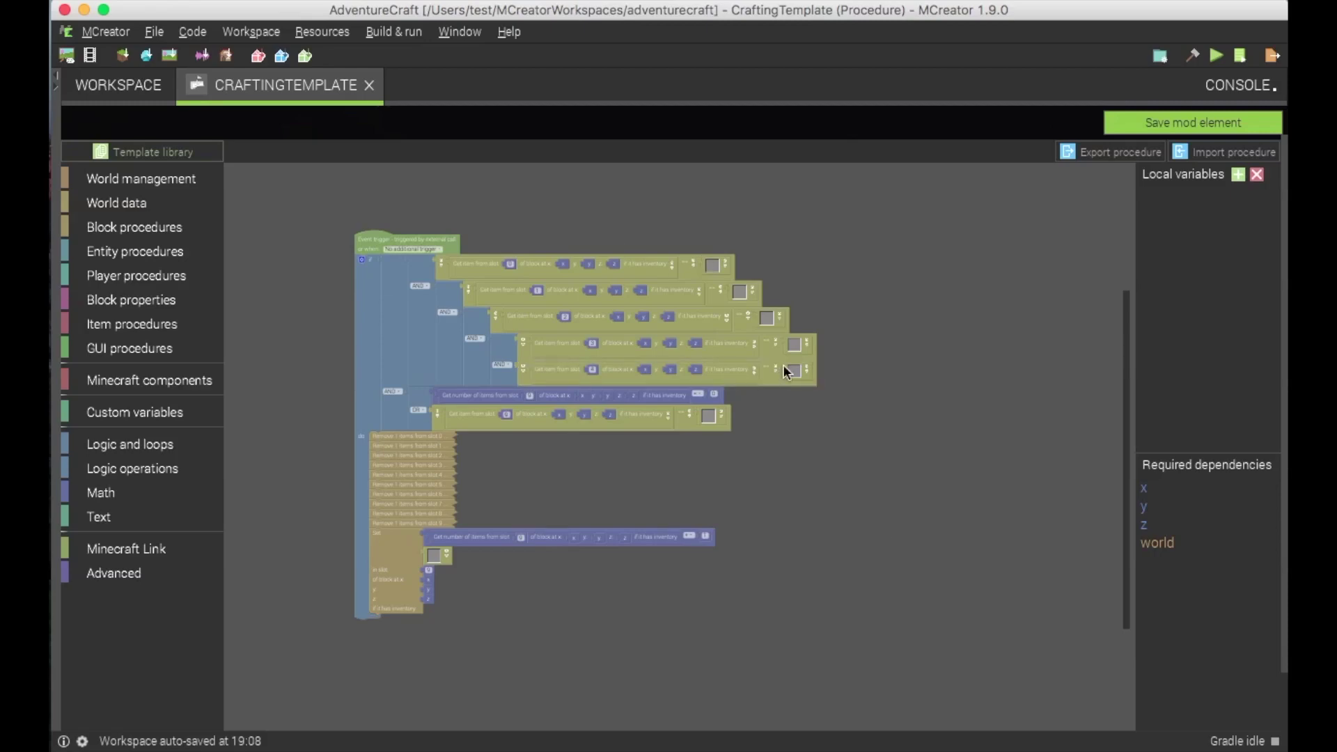
Delete the slot 4 condition and its leftover AND block, then reattach the slot 3 condition directly beneath the slot 2 condition
{"action": "left_click", "coordinate": [529, 382]}
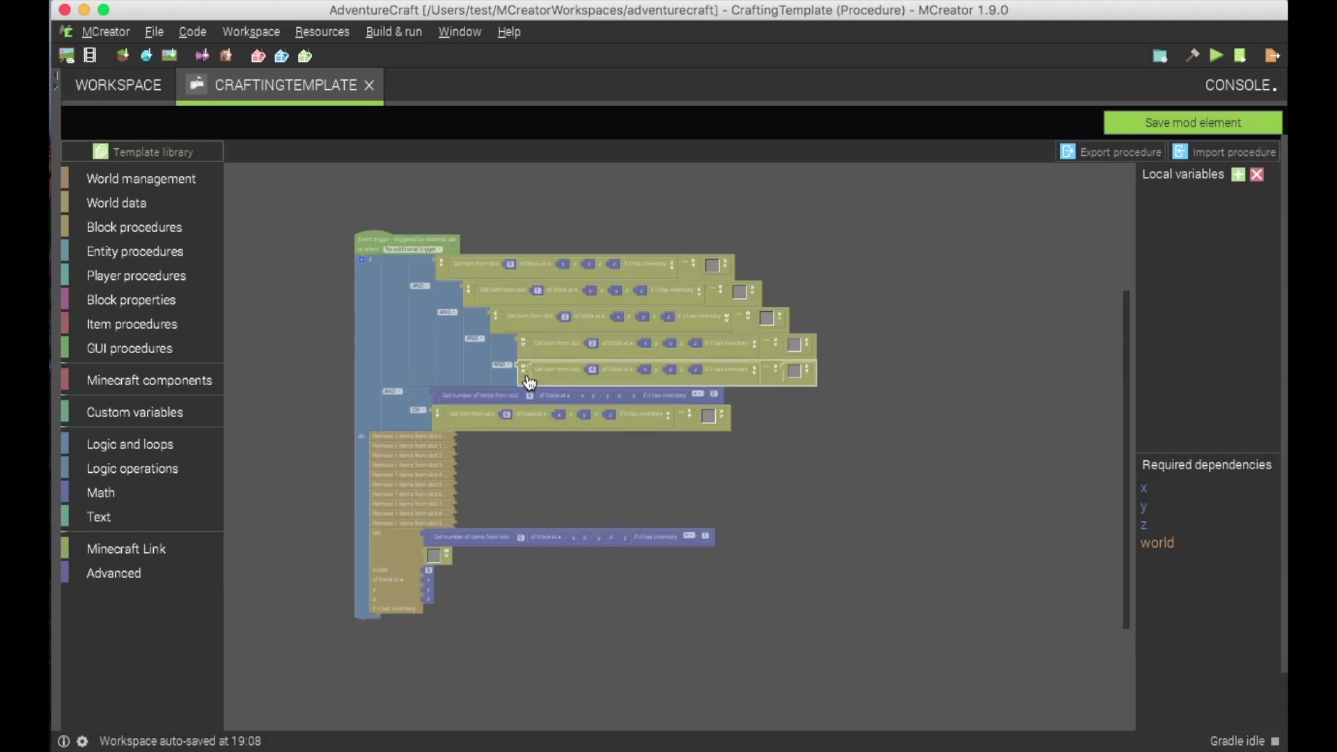
{"action": "key", "text": "BackSpace"}
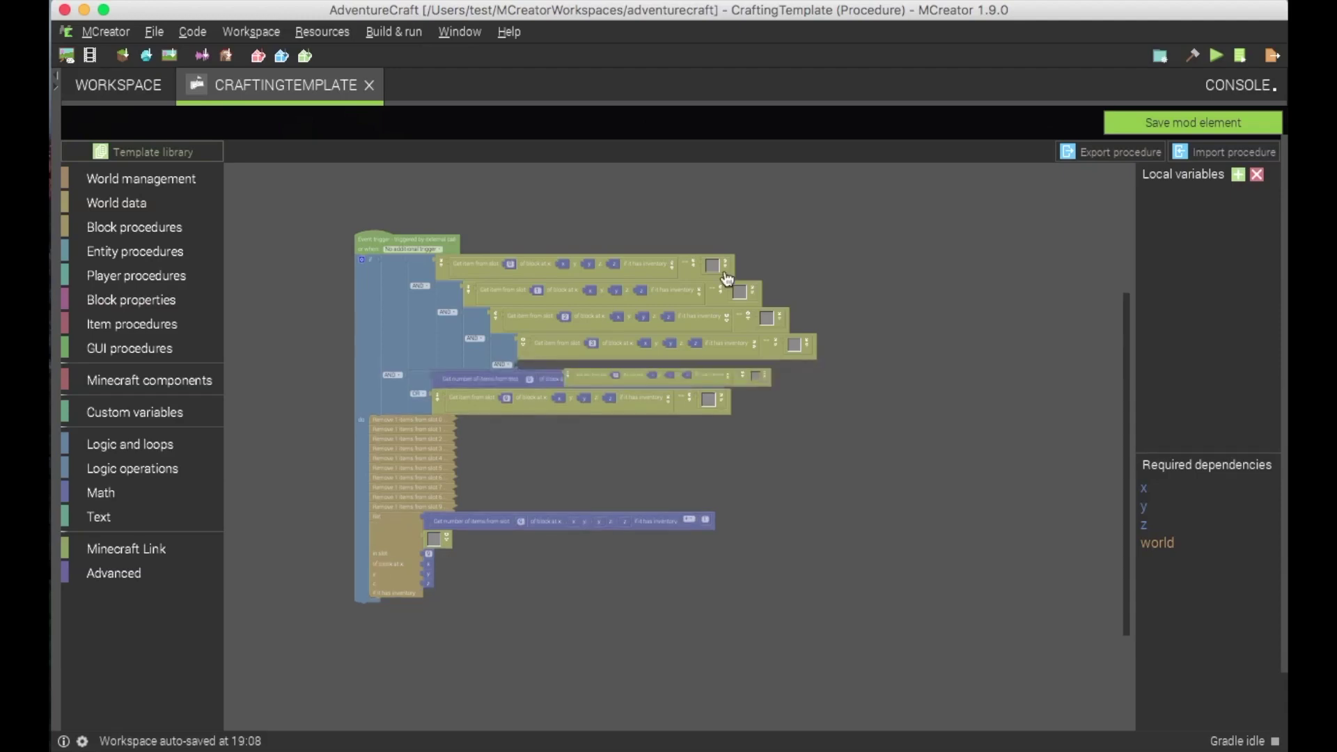
{"action": "left_click_drag", "start_coordinate": [529, 355], "coordinate": [767, 256]}
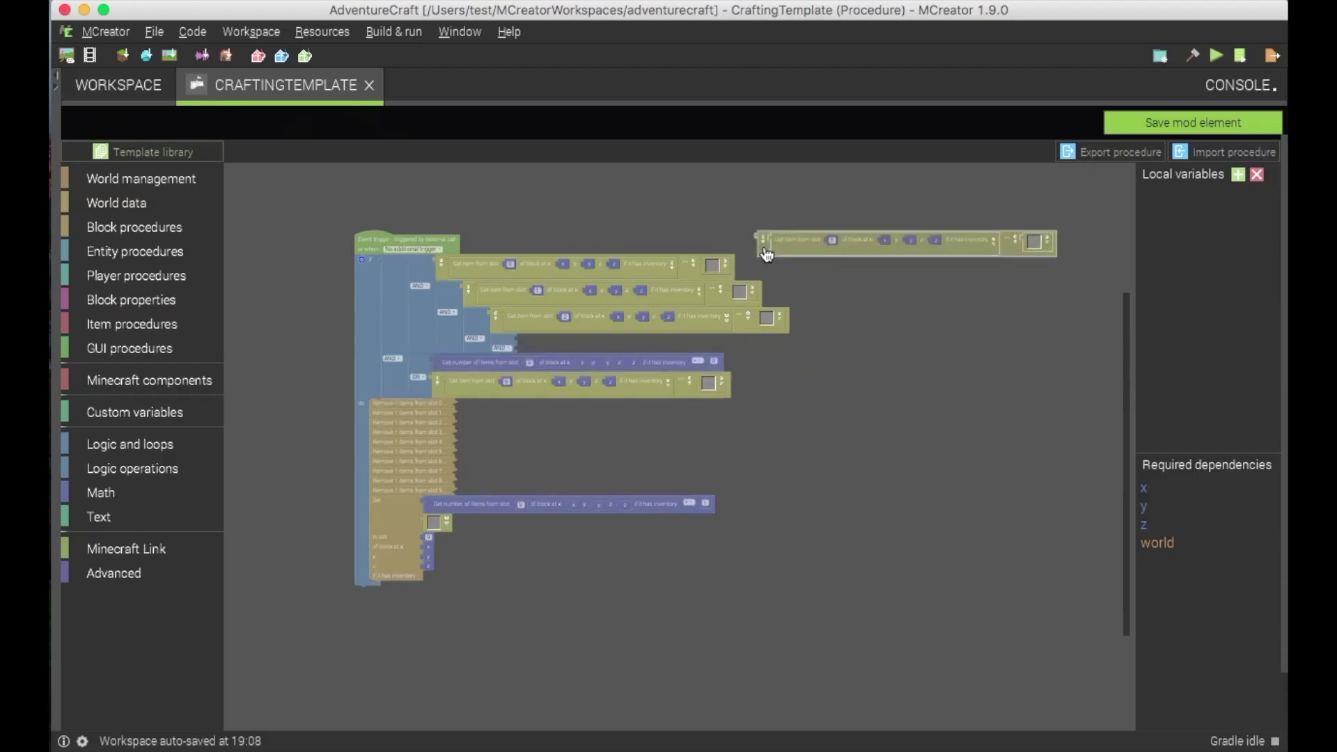
{"action": "left_click", "coordinate": [507, 347]}
{"action": "key", "text": "BackSpace"}
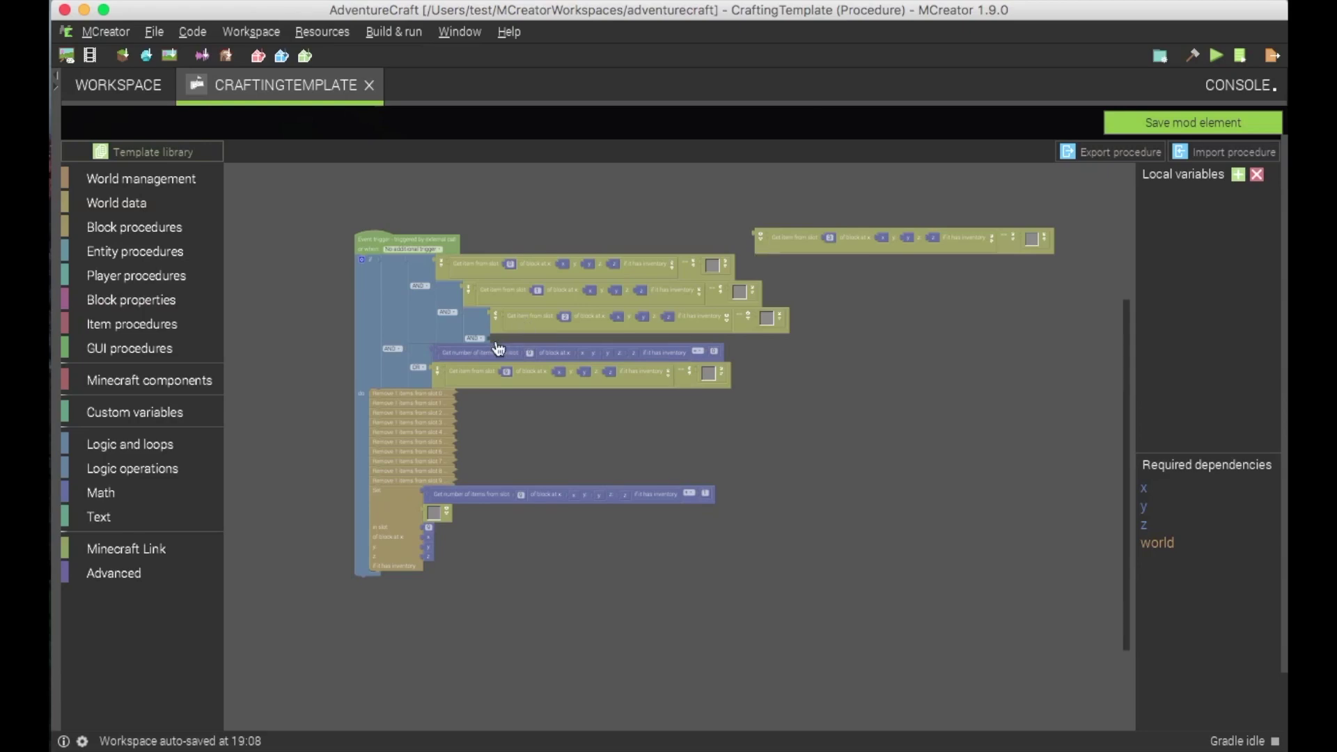
{"action": "key", "text": "super+z"}
{"action": "key", "text": "super+z"}
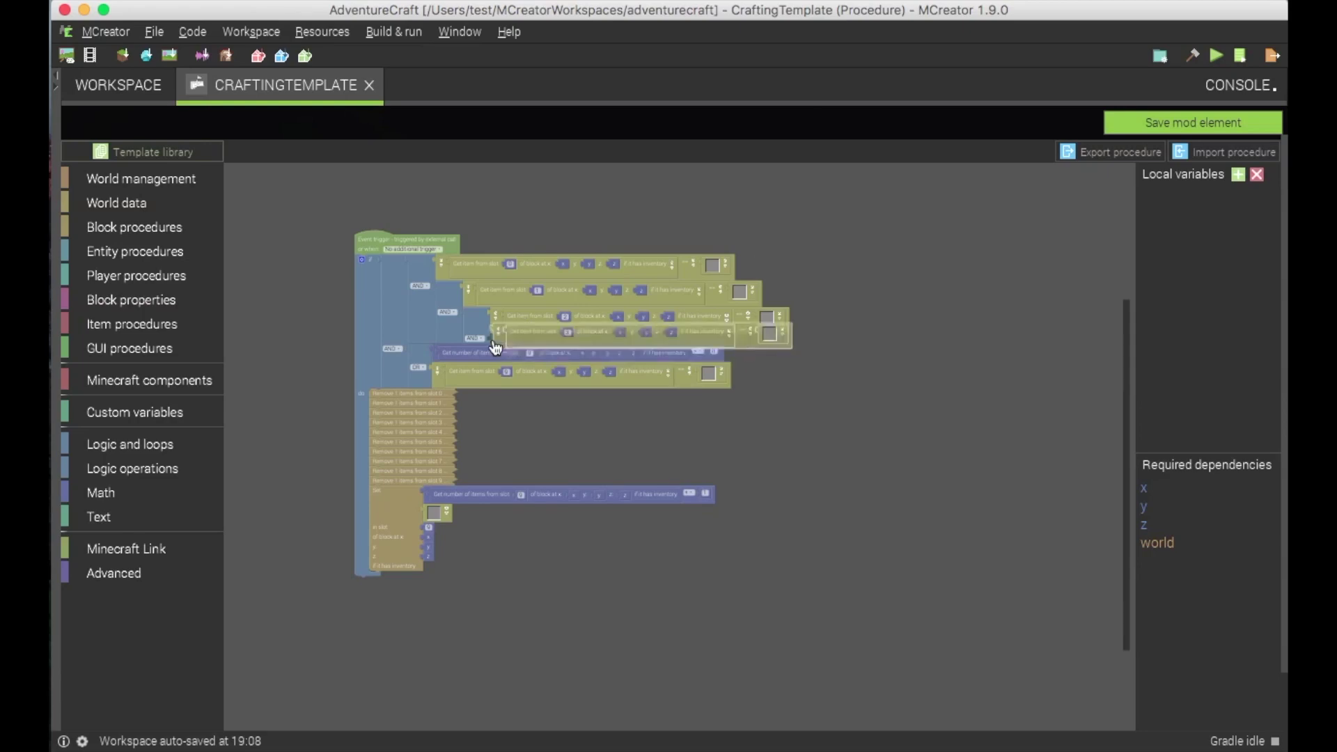
{"action": "left_click_drag", "start_coordinate": [493, 344], "coordinate": [498, 353]}
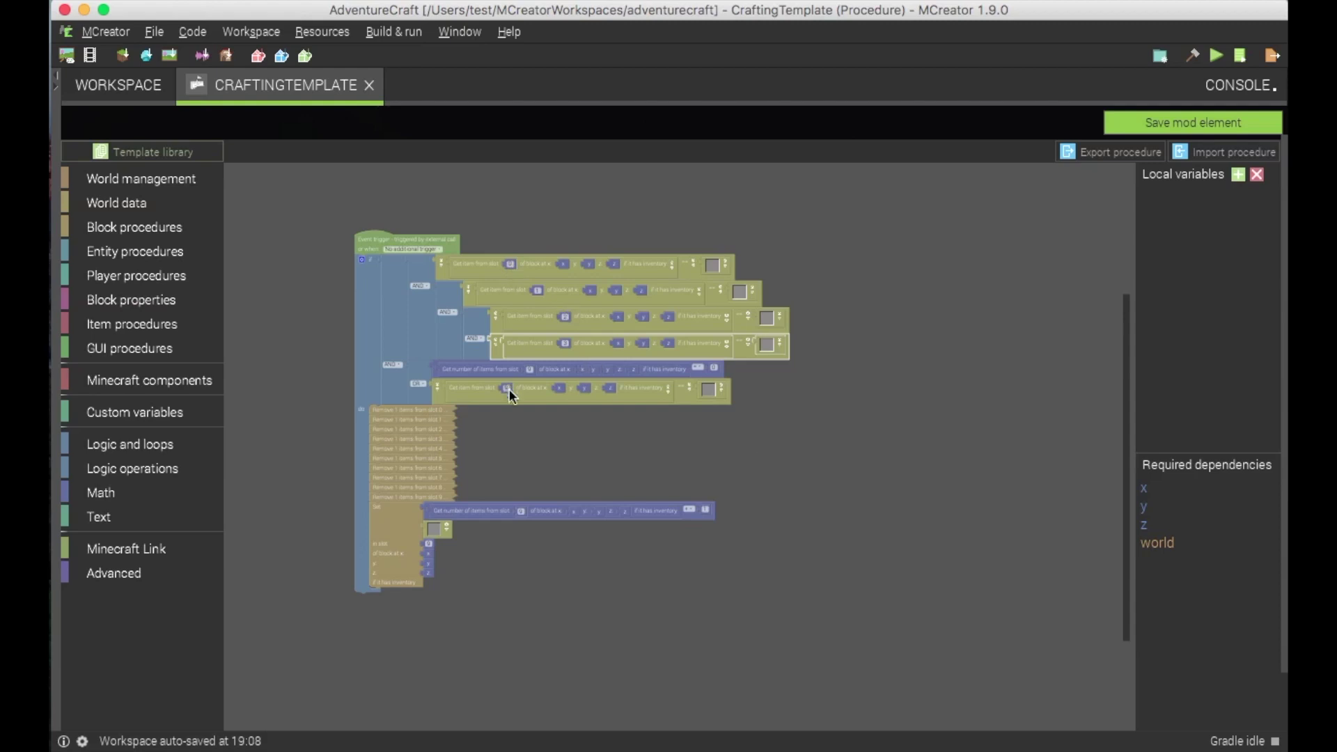
Set the slot number to 4 in both the item-count check and the item check of the OR condition
{"action": "scroll", "coordinate": [589, 485], "scroll_direction": "up", "scroll_amount": 5}
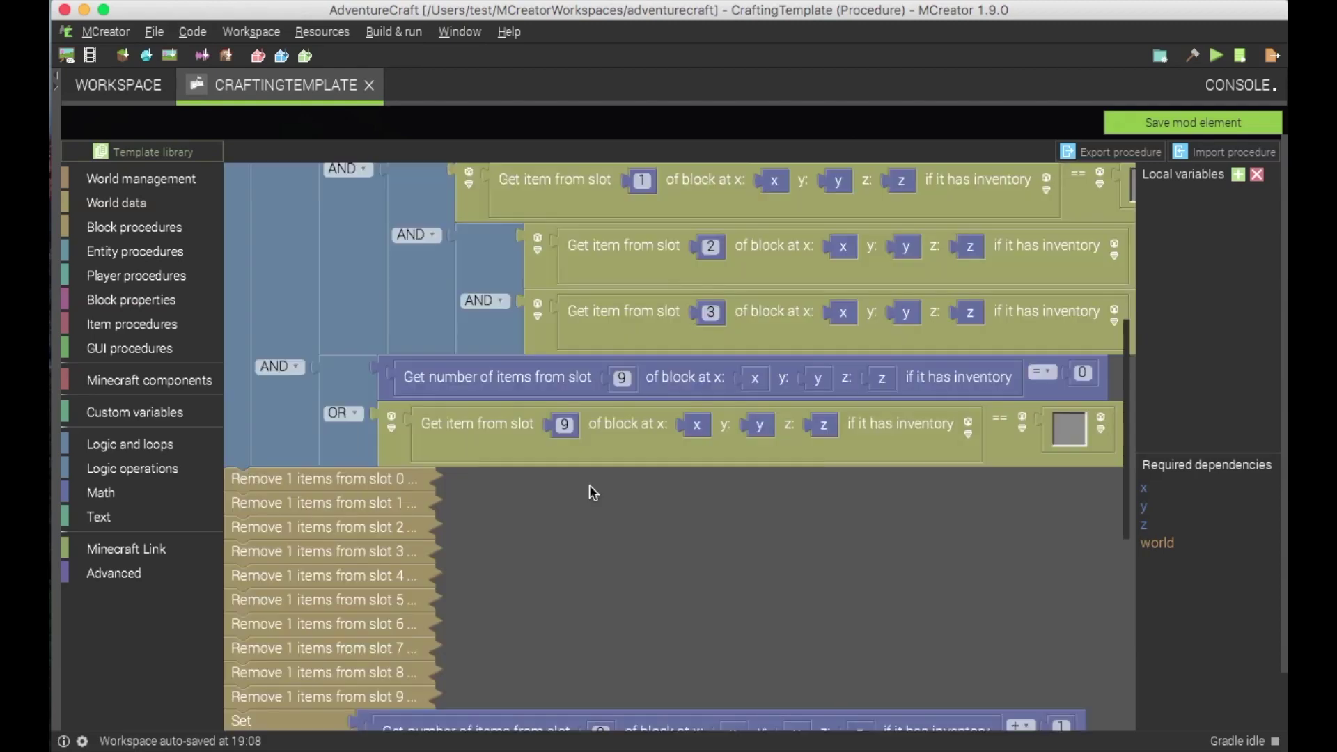
{"action": "left_click", "coordinate": [622, 378]}
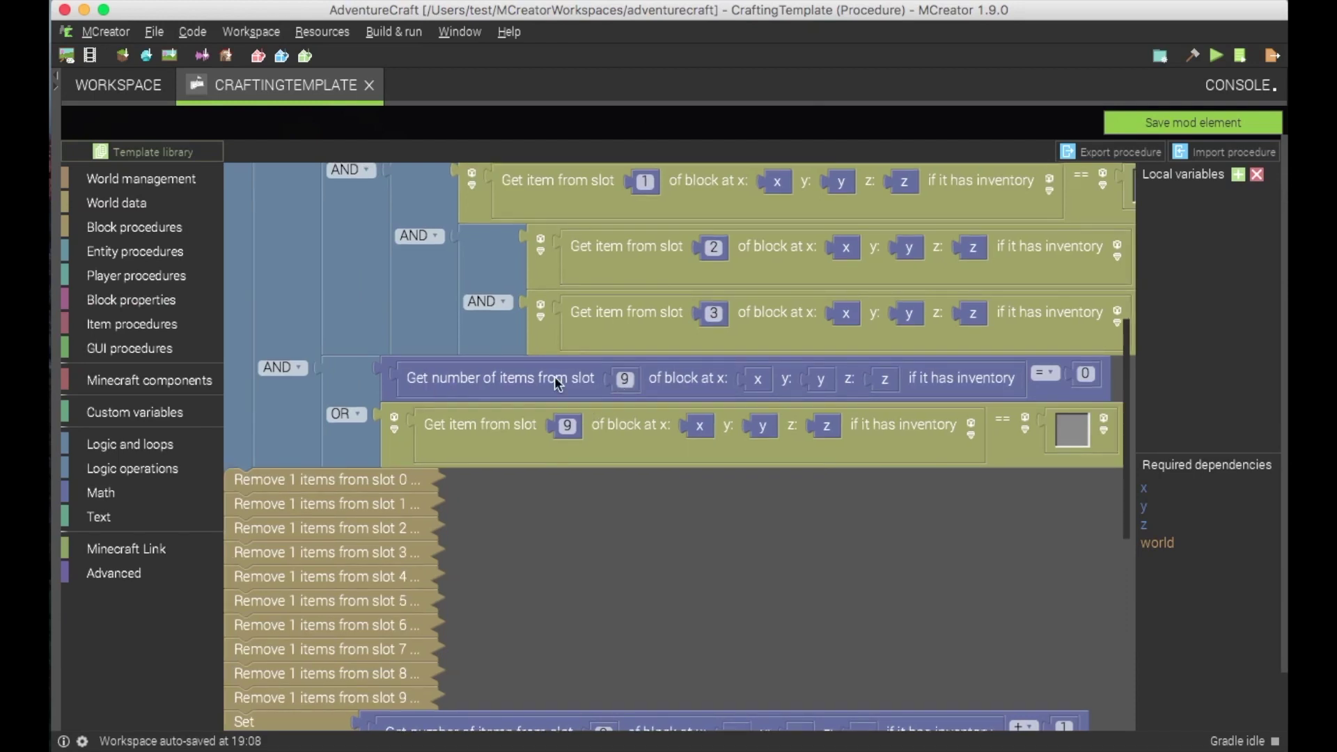
{"action": "scroll", "coordinate": [628, 379], "scroll_direction": "left", "scroll_amount": 2}
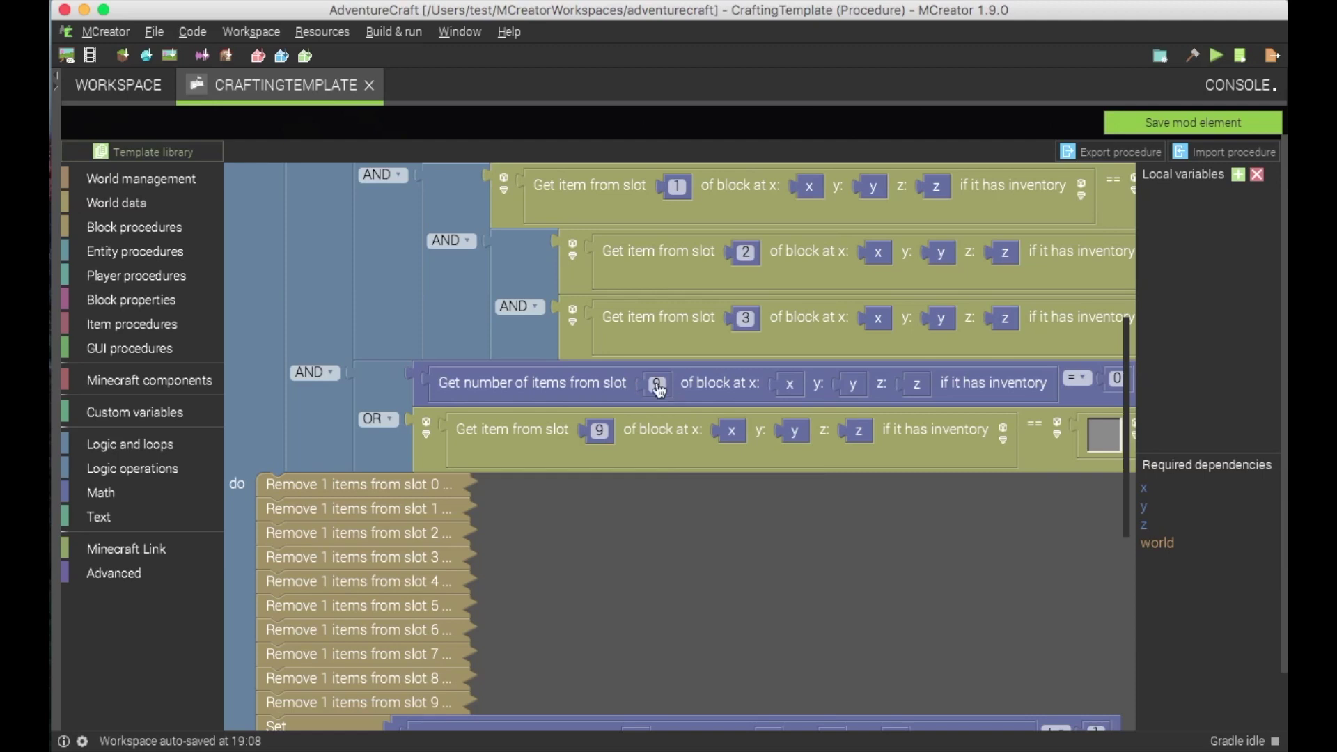
{"action": "left_click", "coordinate": [656, 383]}
{"action": "type", "text": "4"}
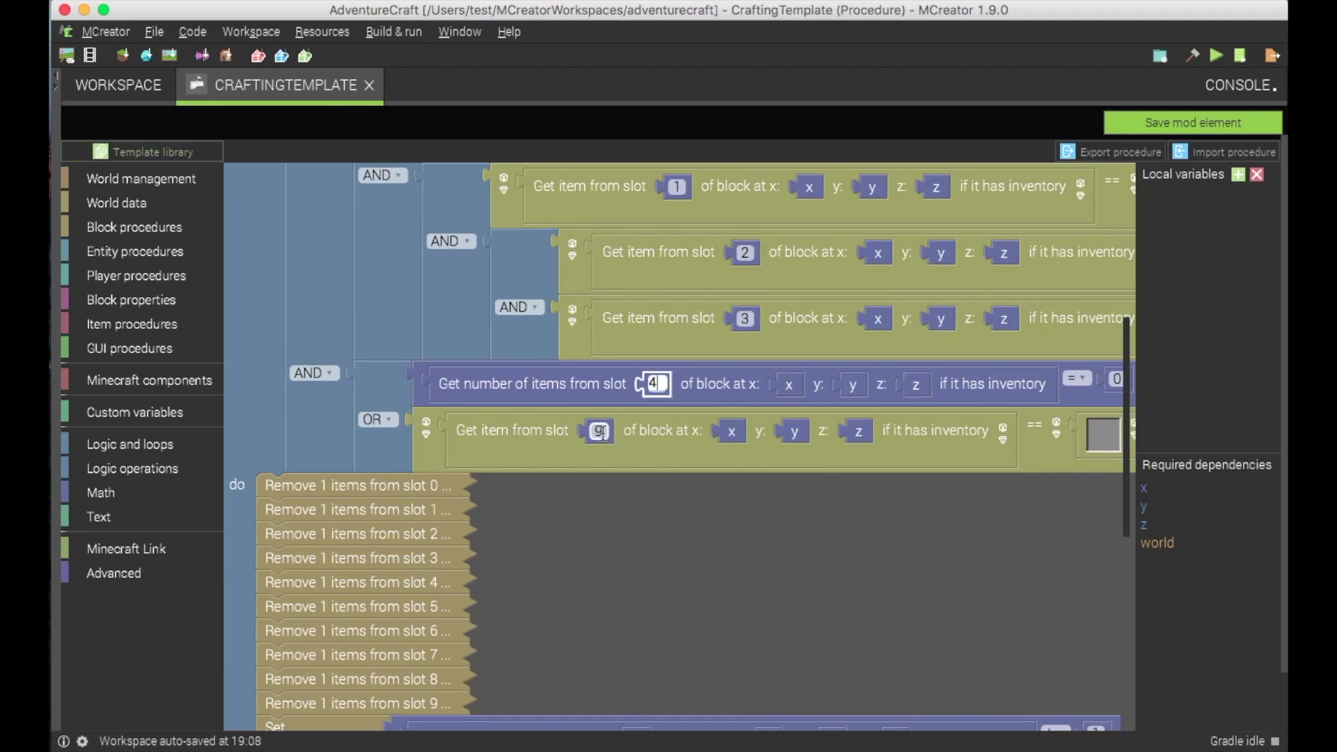
{"action": "left_click", "coordinate": [601, 432]}
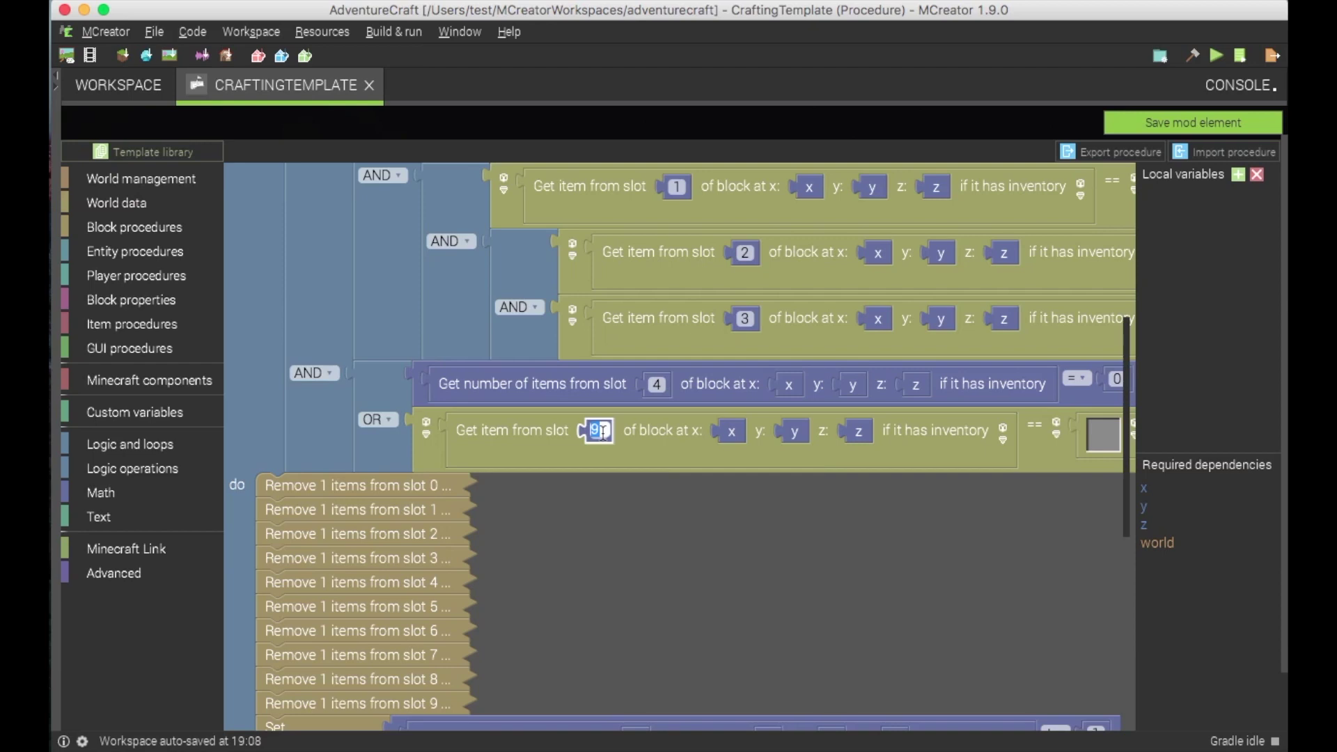
{"action": "type", "text": "4"}
{"action": "left_click", "coordinate": [629, 508]}
Delete the blocks that remove 1 item from slots 4 to 9 in the do section, keeping those for slots 0 to 3
{"action": "scroll", "coordinate": [861, 308], "scroll_direction": "down", "scroll_amount": 5}
{"action": "scroll", "coordinate": [861, 308], "scroll_direction": "left", "scroll_amount": 5}
{"action": "scroll", "coordinate": [861, 308], "scroll_direction": "down", "scroll_amount": 1}
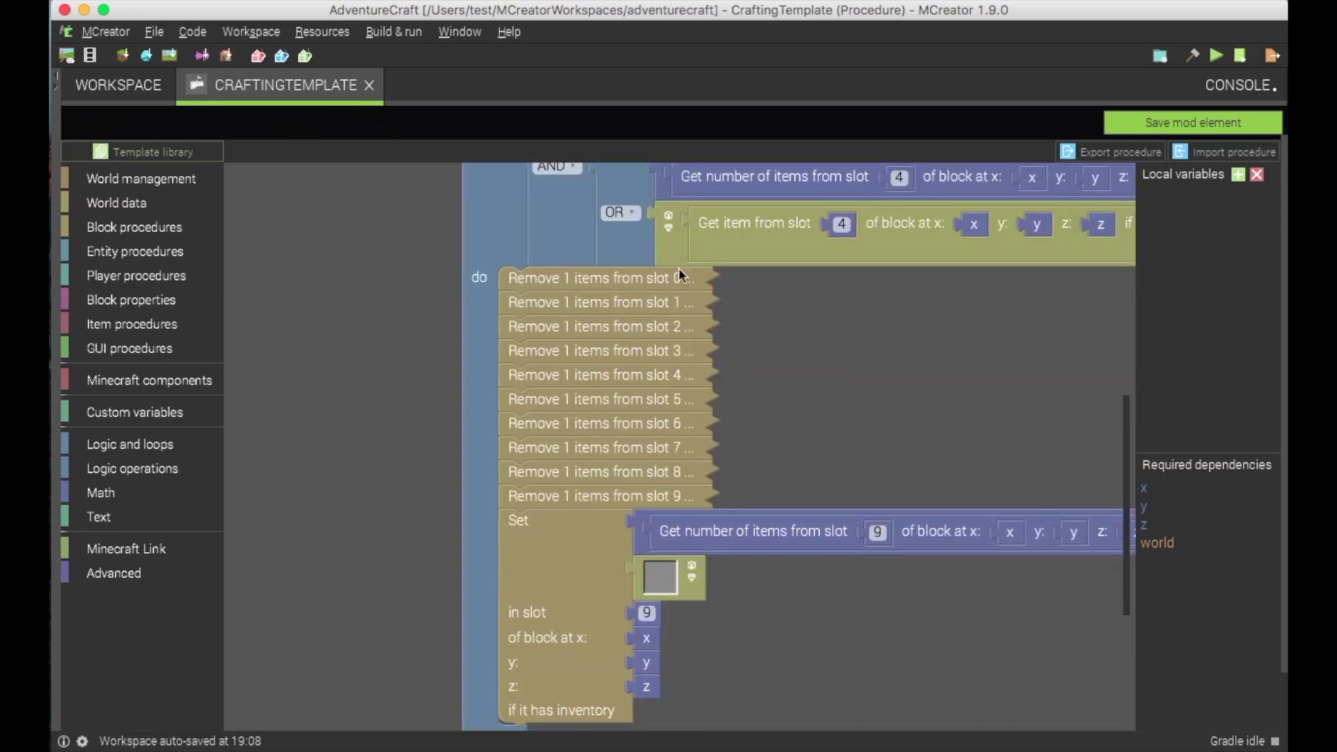
{"action": "left_click", "coordinate": [603, 382]}
{"action": "key", "text": "Delete"}
{"action": "left_click", "coordinate": [593, 400]}
{"action": "key", "text": "Delete"}
{"action": "left_click", "coordinate": [586, 406]}
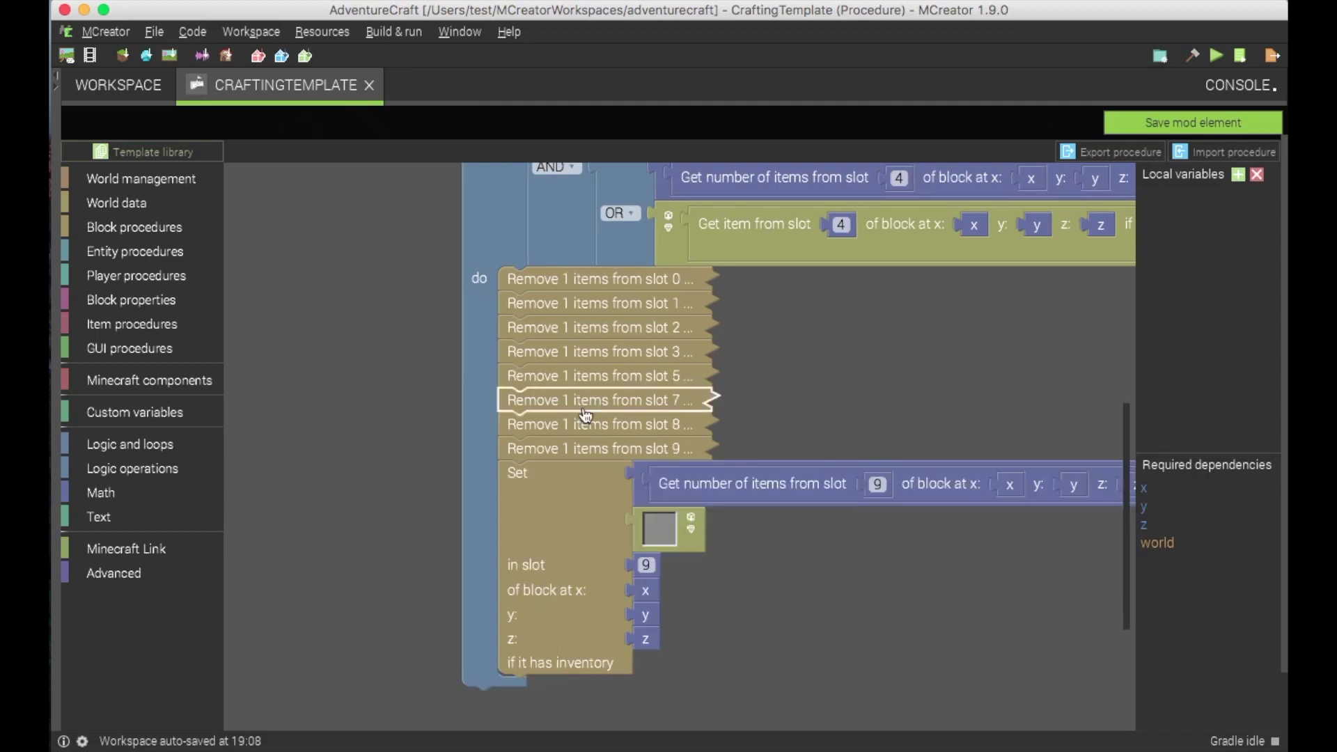
{"action": "key", "text": "Delete"}
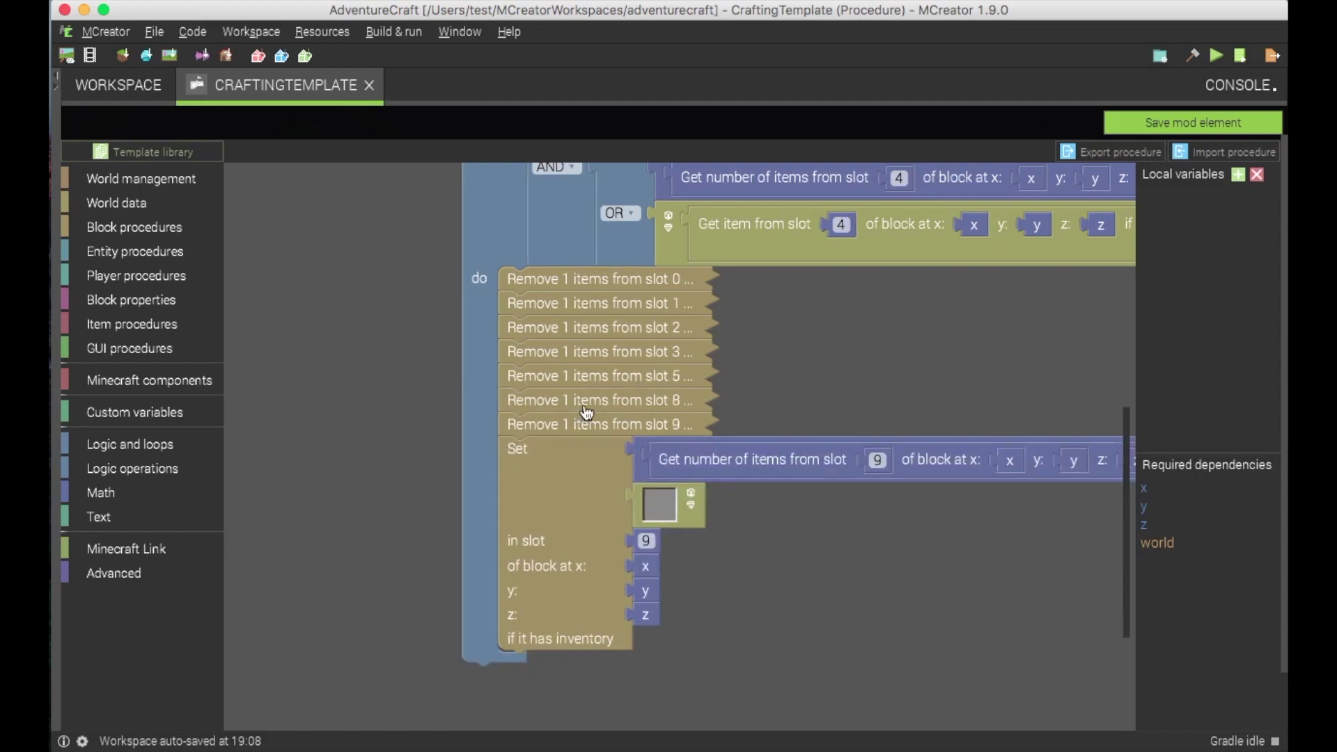
{"action": "left_click", "coordinate": [587, 409]}
{"action": "key", "text": "Delete"}
{"action": "left_click", "coordinate": [587, 385]}
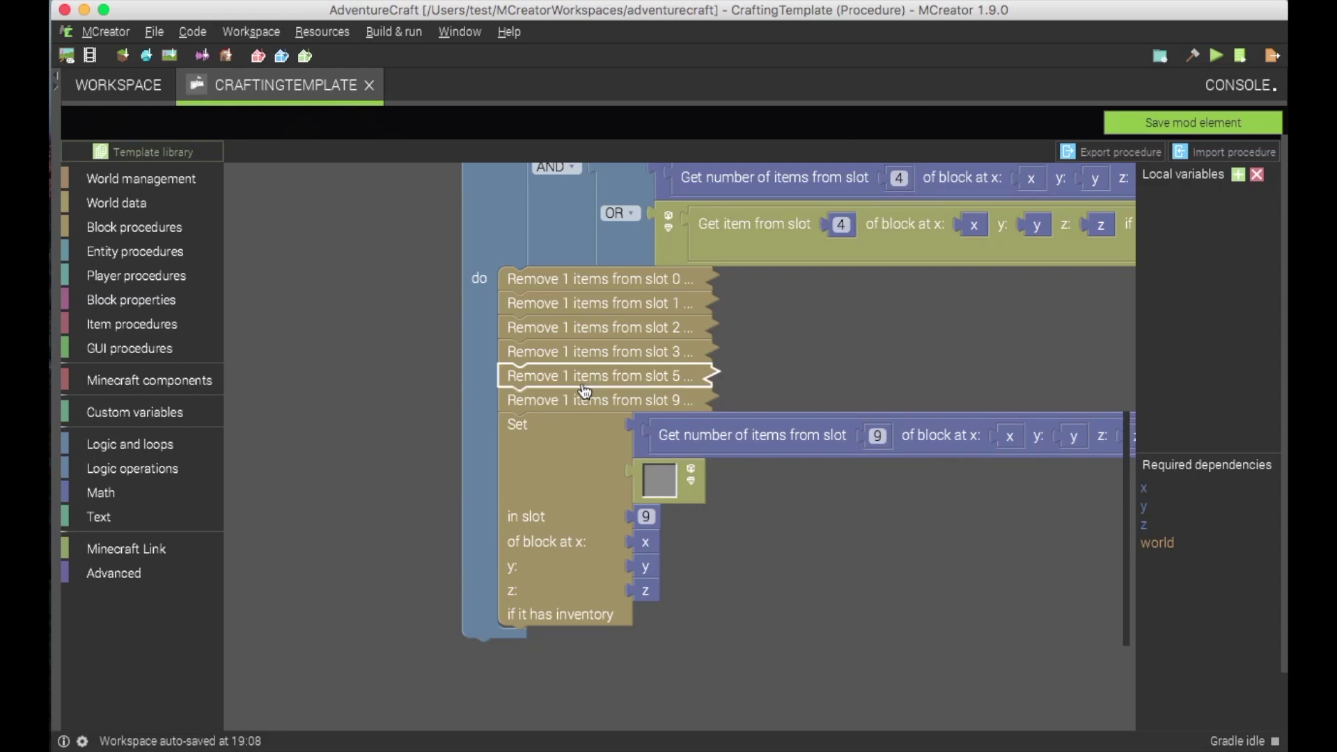
{"action": "key", "text": "Delete"}
{"action": "left_click", "coordinate": [584, 382]}
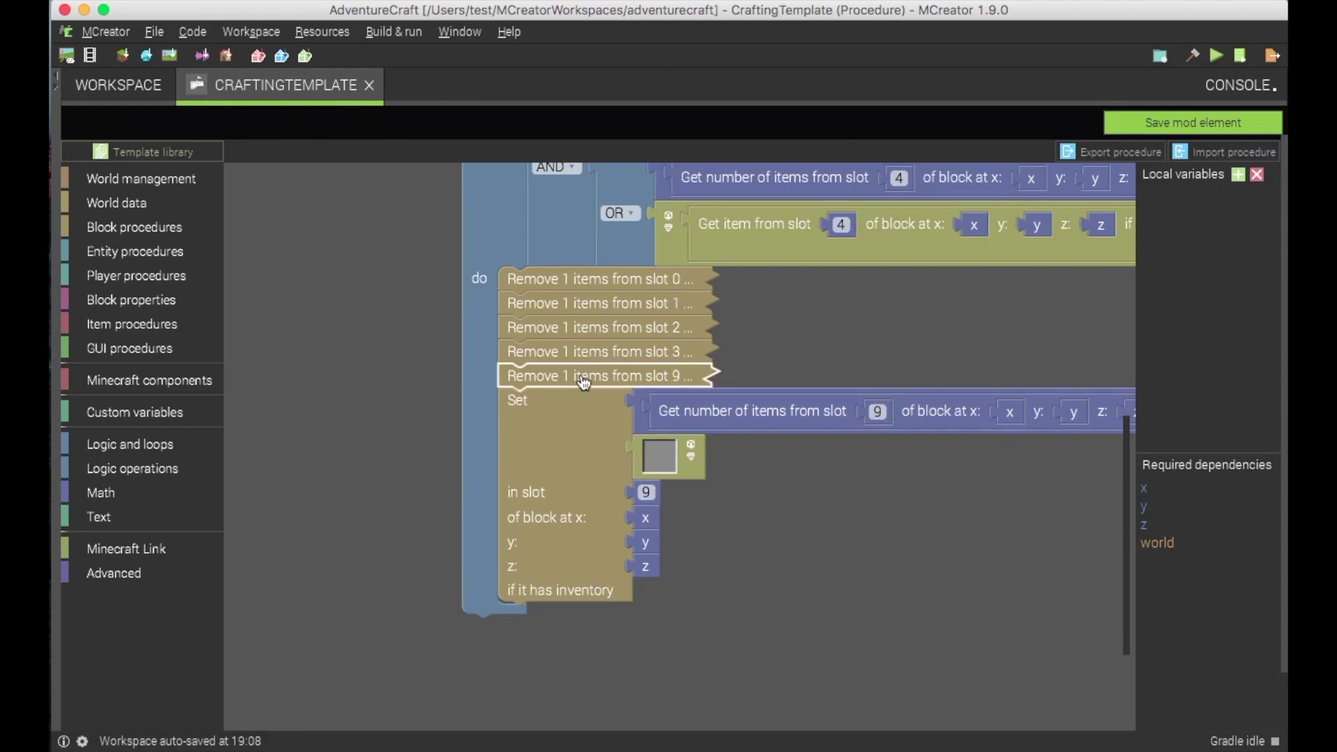
{"action": "key", "text": "Delete"}
In the Set block, change both the slot whose items are counted and the target slot to 4
{"action": "scroll", "coordinate": [582, 427], "scroll_direction": "right", "scroll_amount": 5}
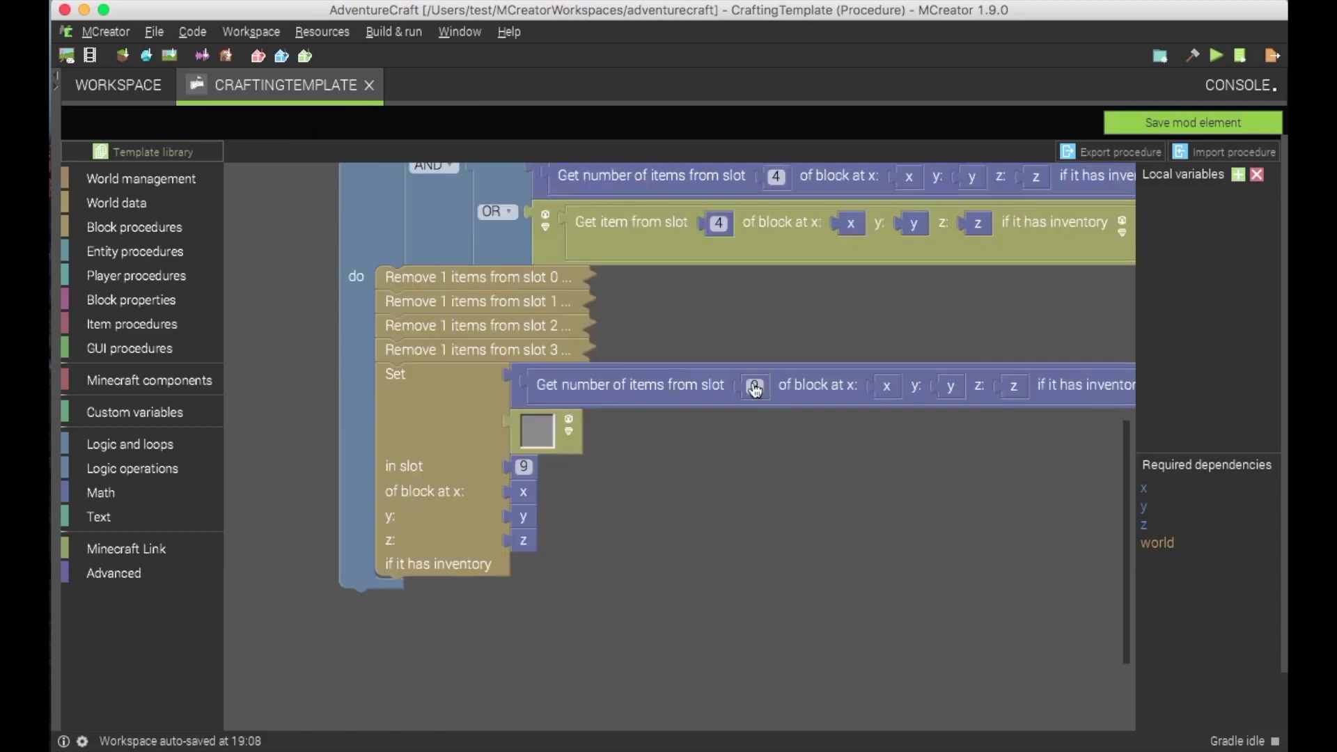
{"action": "left_click", "coordinate": [752, 383]}
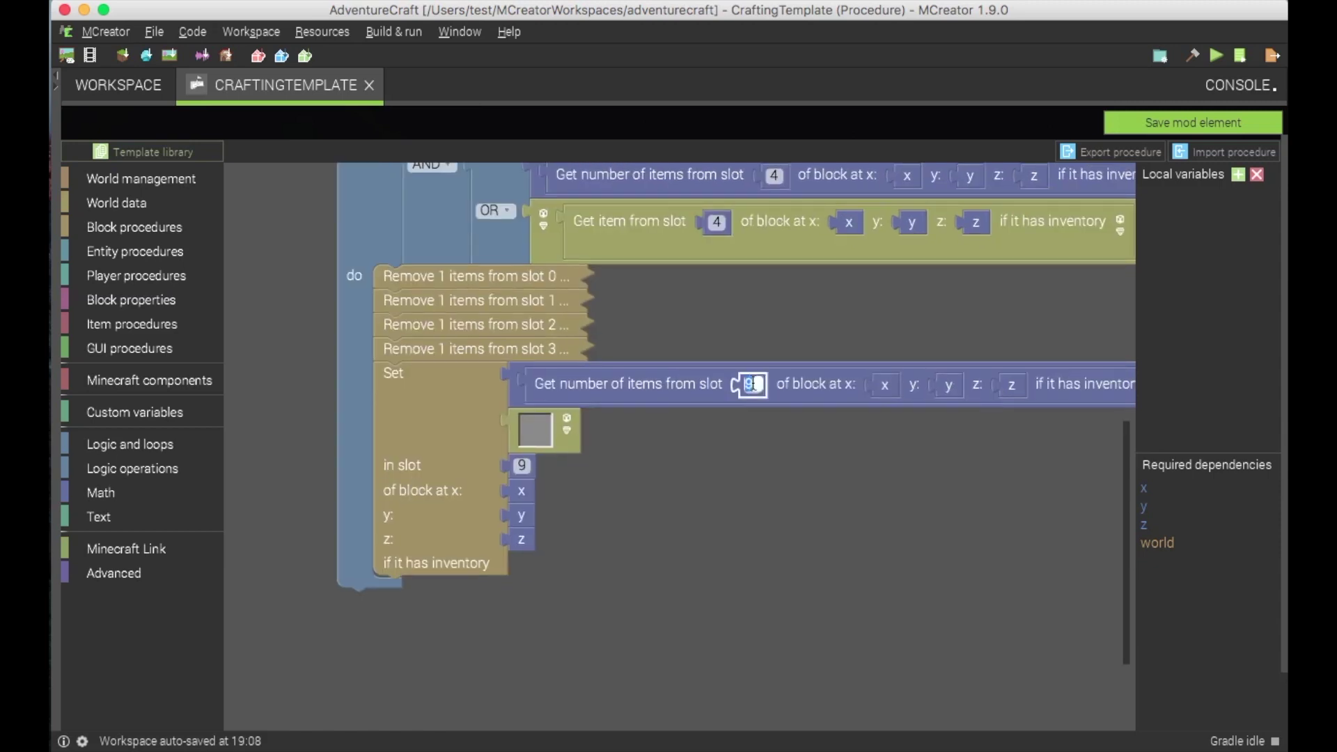
{"action": "type", "text": "4"}
{"action": "left_click", "coordinate": [523, 466]}
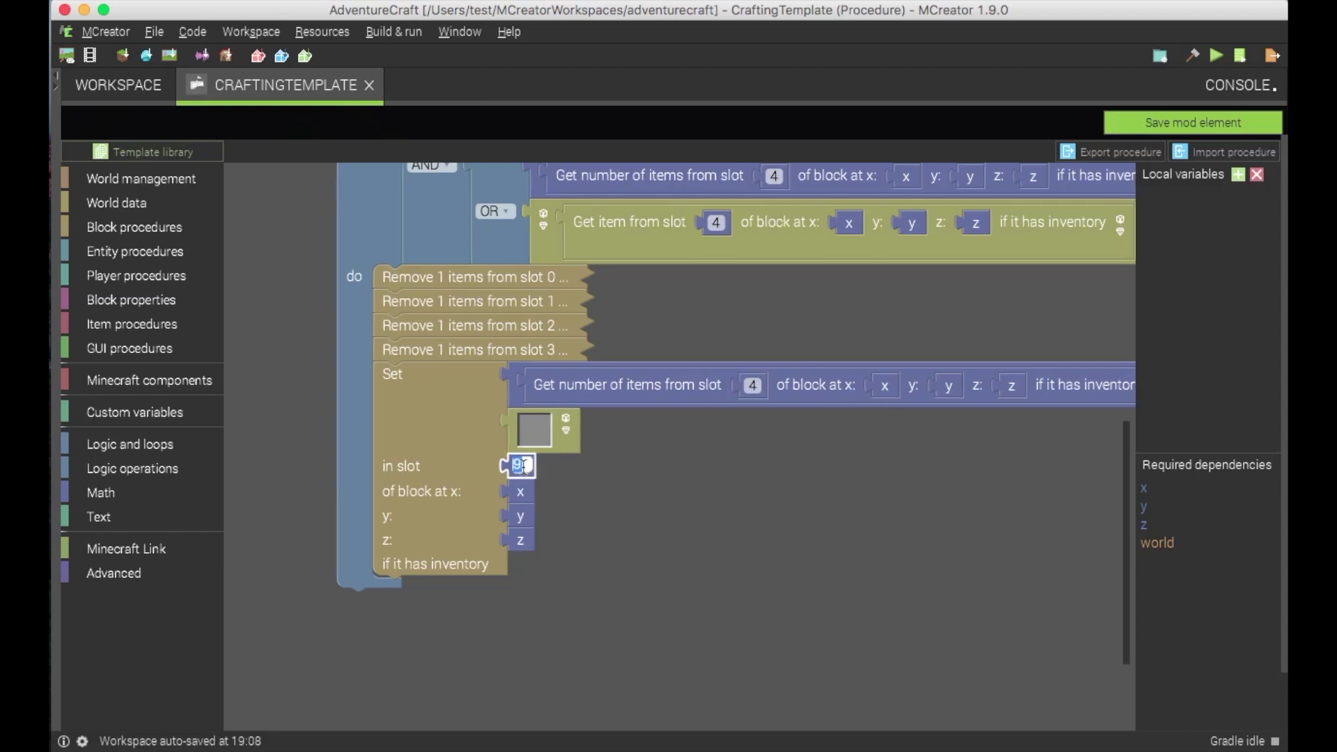
{"action": "type", "text": "4"}
{"action": "left_click", "coordinate": [501, 642]}
Choose a different ingredient block for each of the slot 0, 1, 2 and 3 item conditions
{"action": "scroll", "coordinate": [570, 636], "scroll_direction": "down", "scroll_amount": 5}
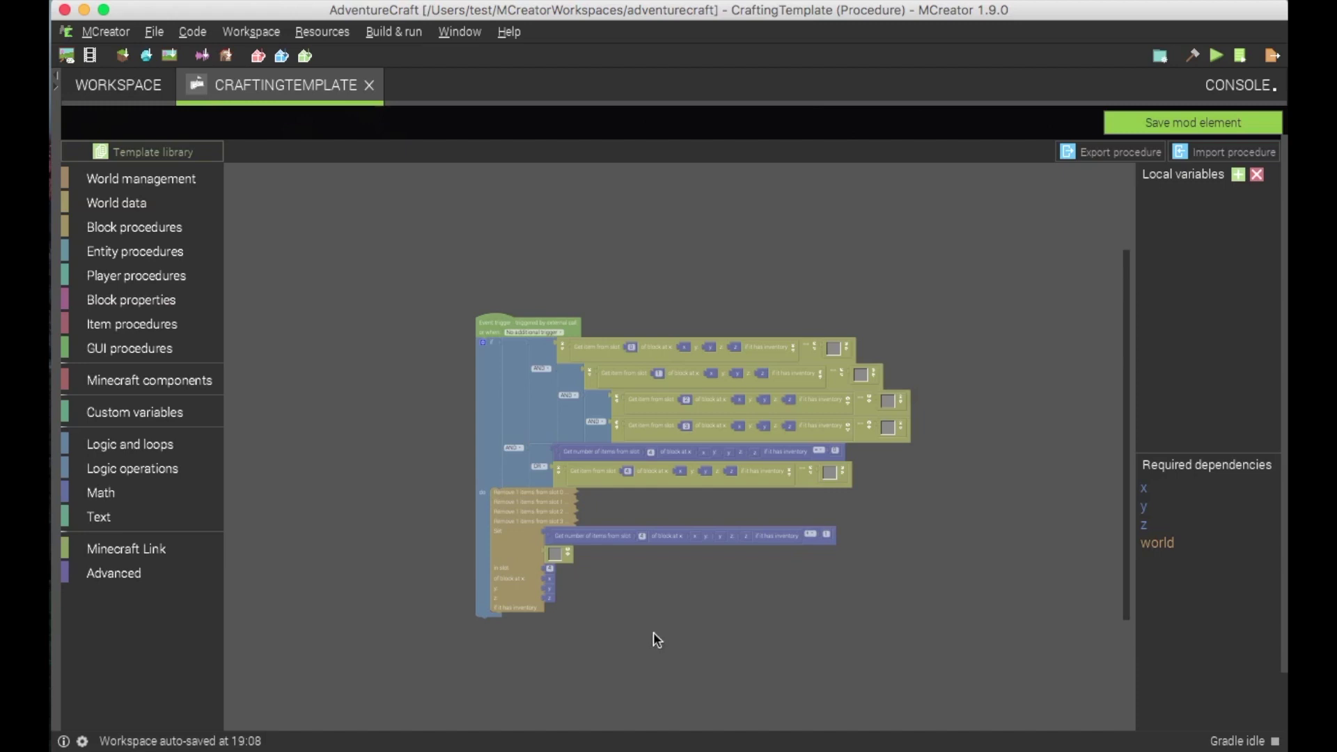
{"action": "scroll", "coordinate": [653, 632], "scroll_direction": "up", "scroll_amount": 1}
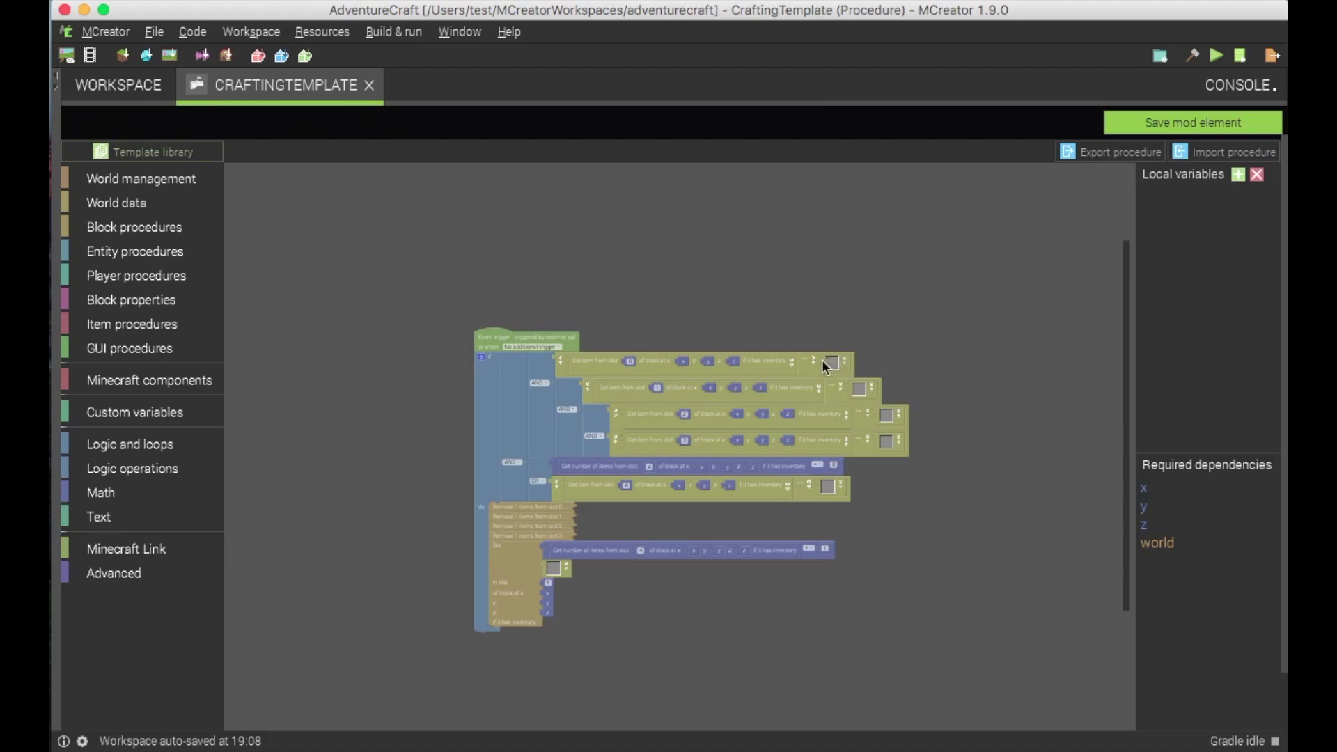
{"action": "scroll", "coordinate": [826, 353], "scroll_direction": "up", "scroll_amount": 2}
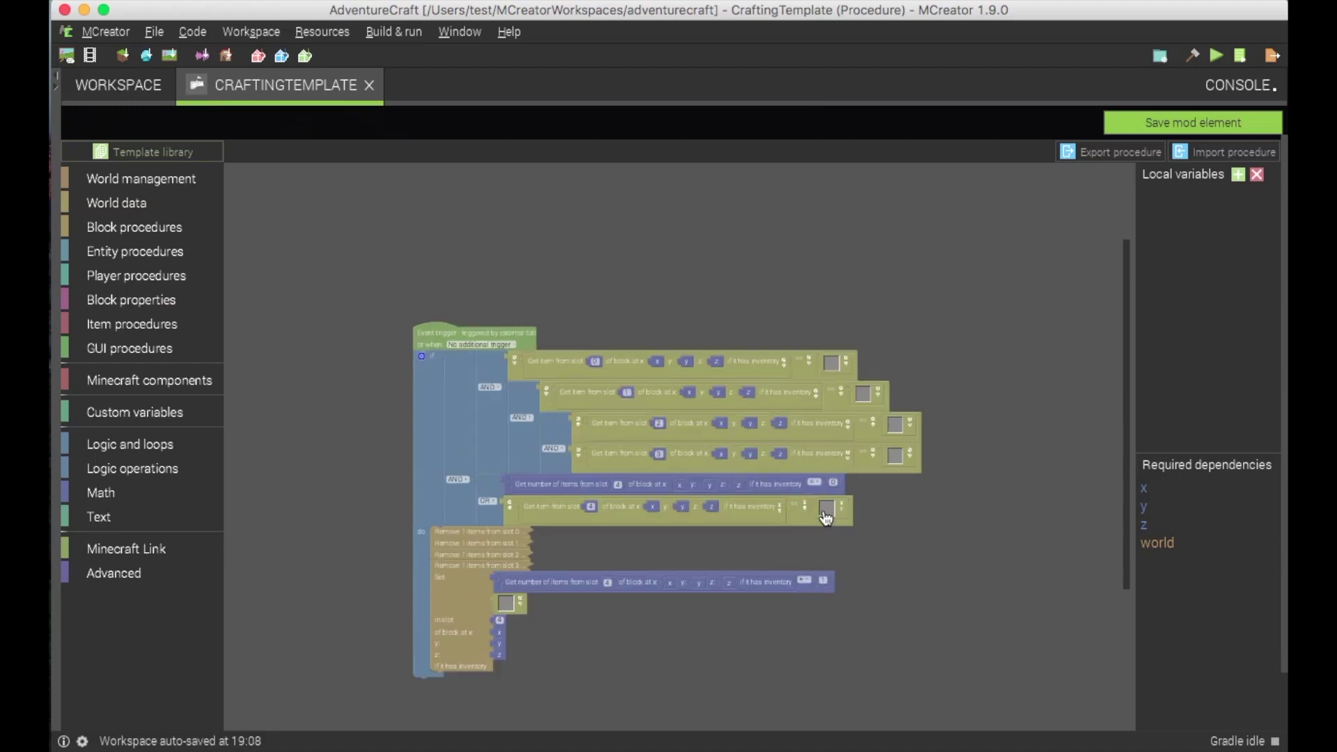
{"action": "left_click", "coordinate": [831, 363]}
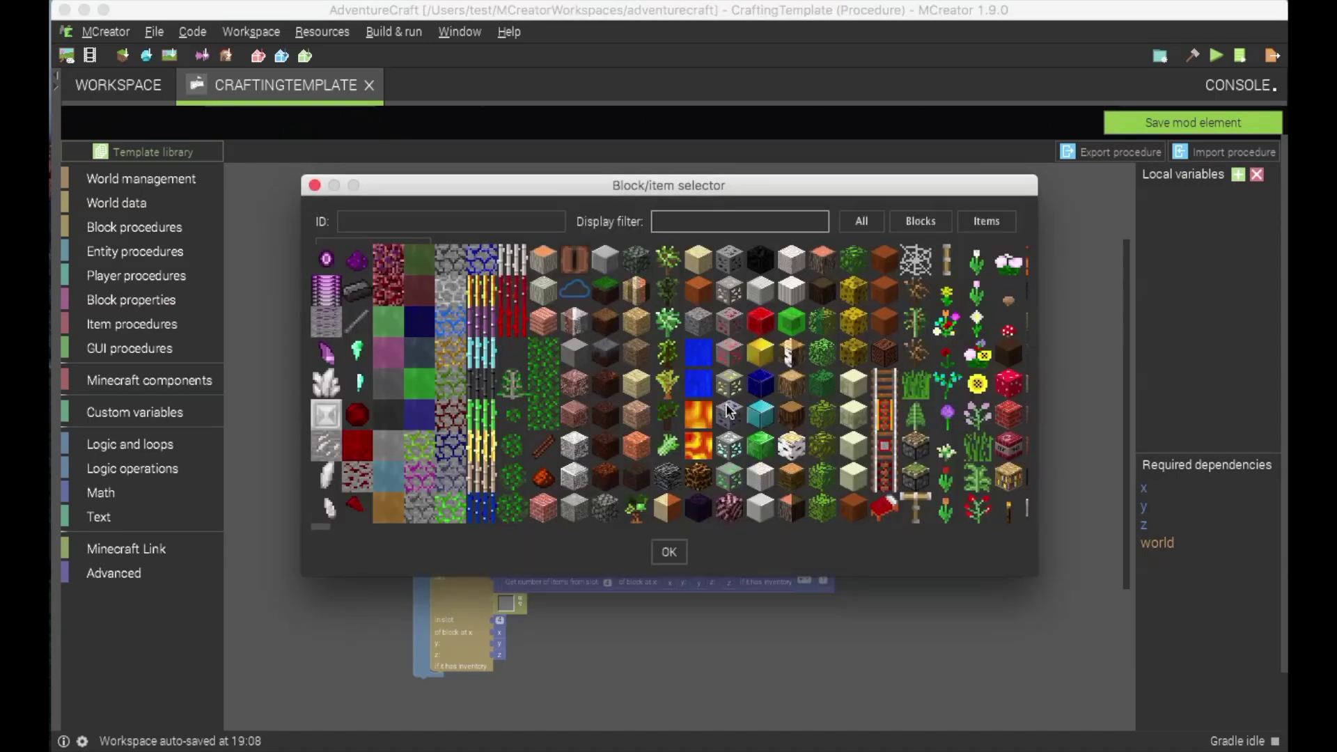
{"action": "double_click", "coordinate": [730, 416]}
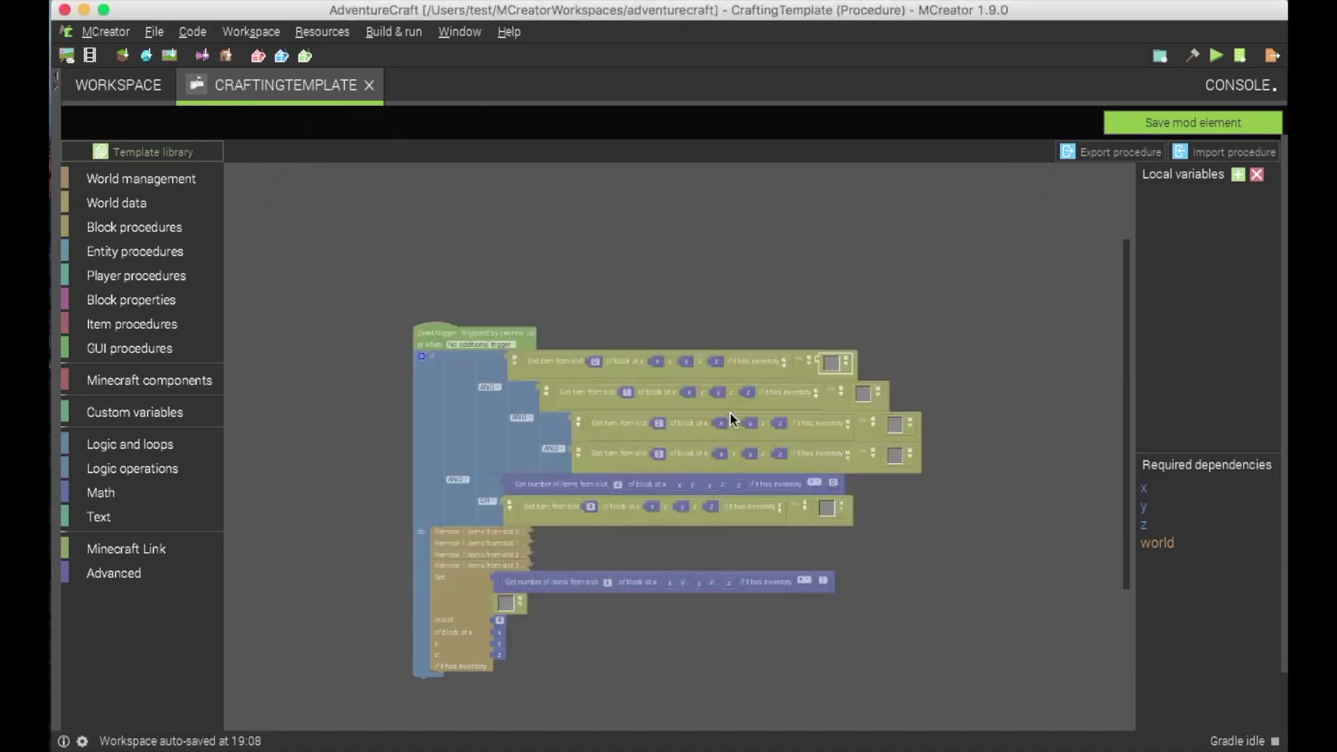
{"action": "left_click", "coordinate": [862, 393]}
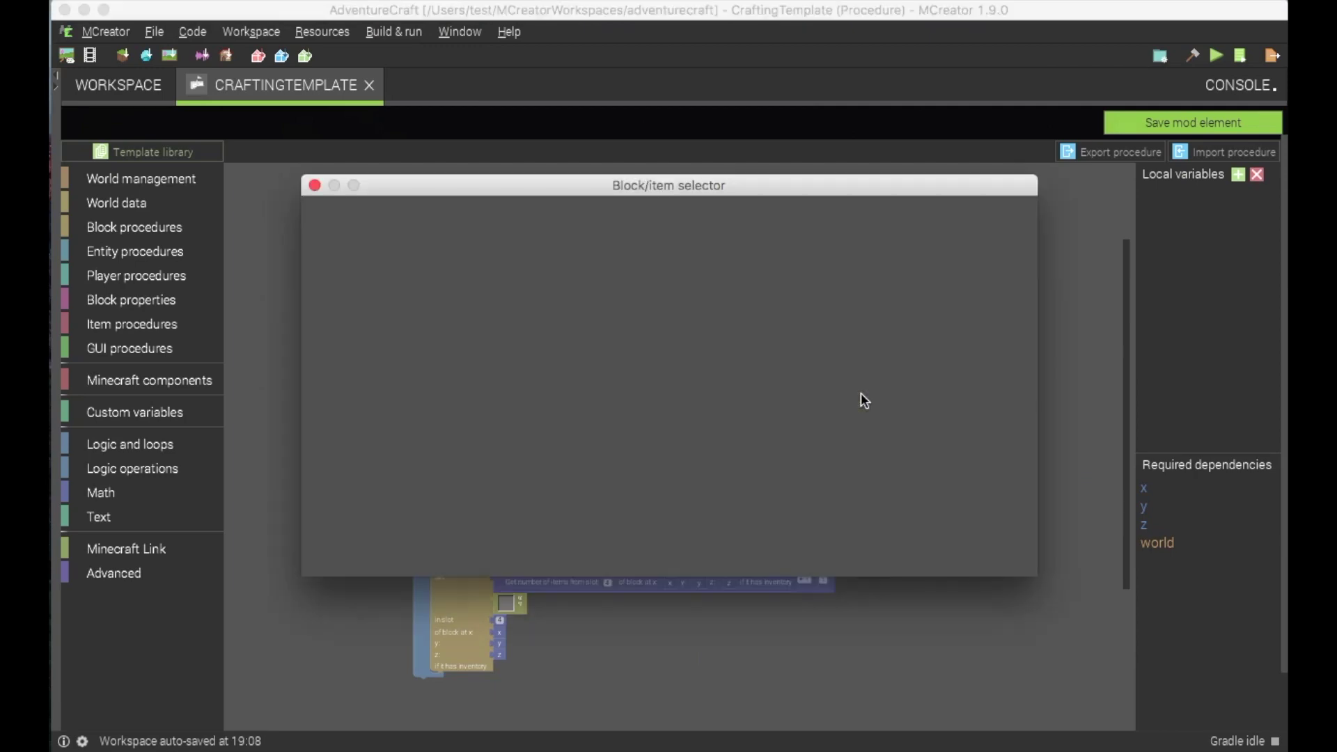
{"action": "double_click", "coordinate": [584, 403]}
{"action": "left_click", "coordinate": [895, 424]}
{"action": "double_click", "coordinate": [862, 461]}
{"action": "left_click", "coordinate": [897, 455]}
{"action": "double_click", "coordinate": [434, 443]}
Use the same yellow-striped block as the slot 4 condition's item and the Set block's output, and save the CraftingTemplate procedure
{"action": "left_click", "coordinate": [504, 601]}
{"action": "double_click", "coordinate": [486, 451]}
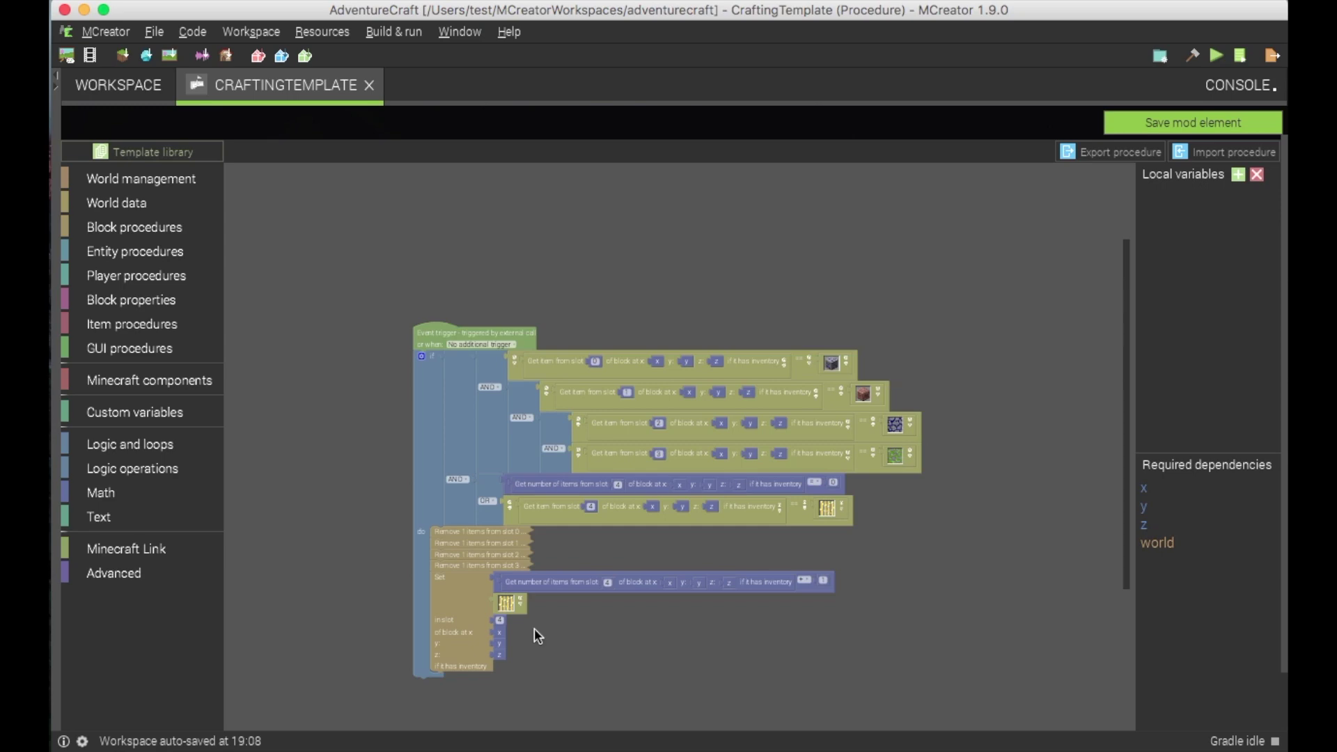
{"action": "left_click", "coordinate": [1163, 122]}
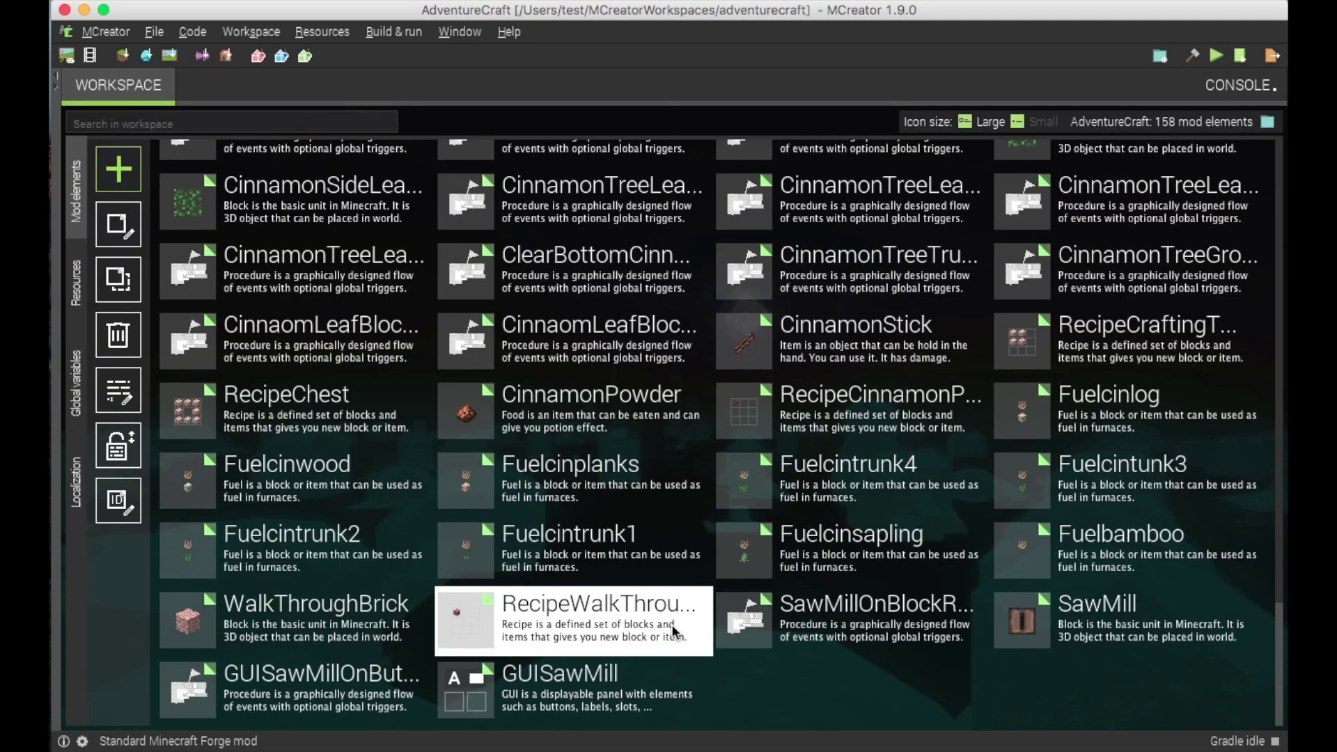
Open the GUISawMillOnButtonClicked procedure and attach a Call procedure block without coordinates beneath its event trigger
{"action": "left_click", "coordinate": [184, 696]}
{"action": "double_click", "coordinate": [185, 697]}
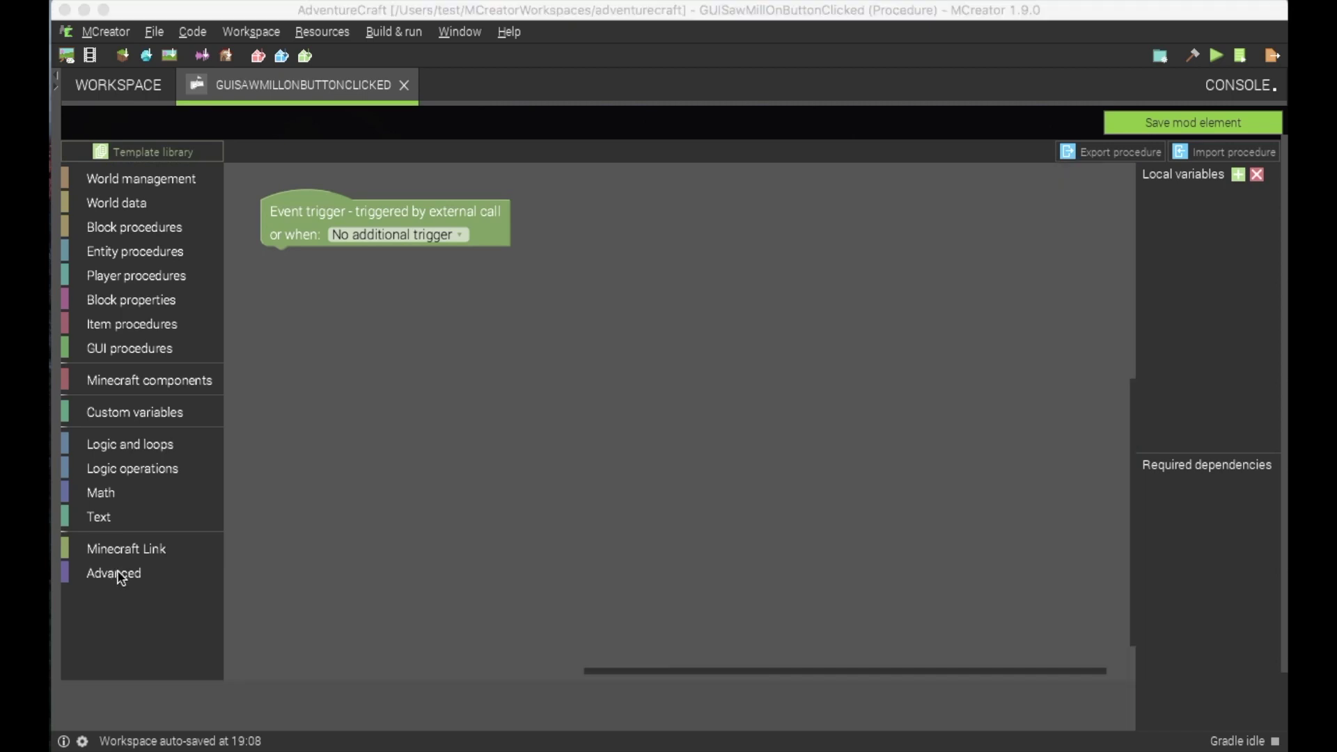
{"action": "left_click", "coordinate": [116, 574]}
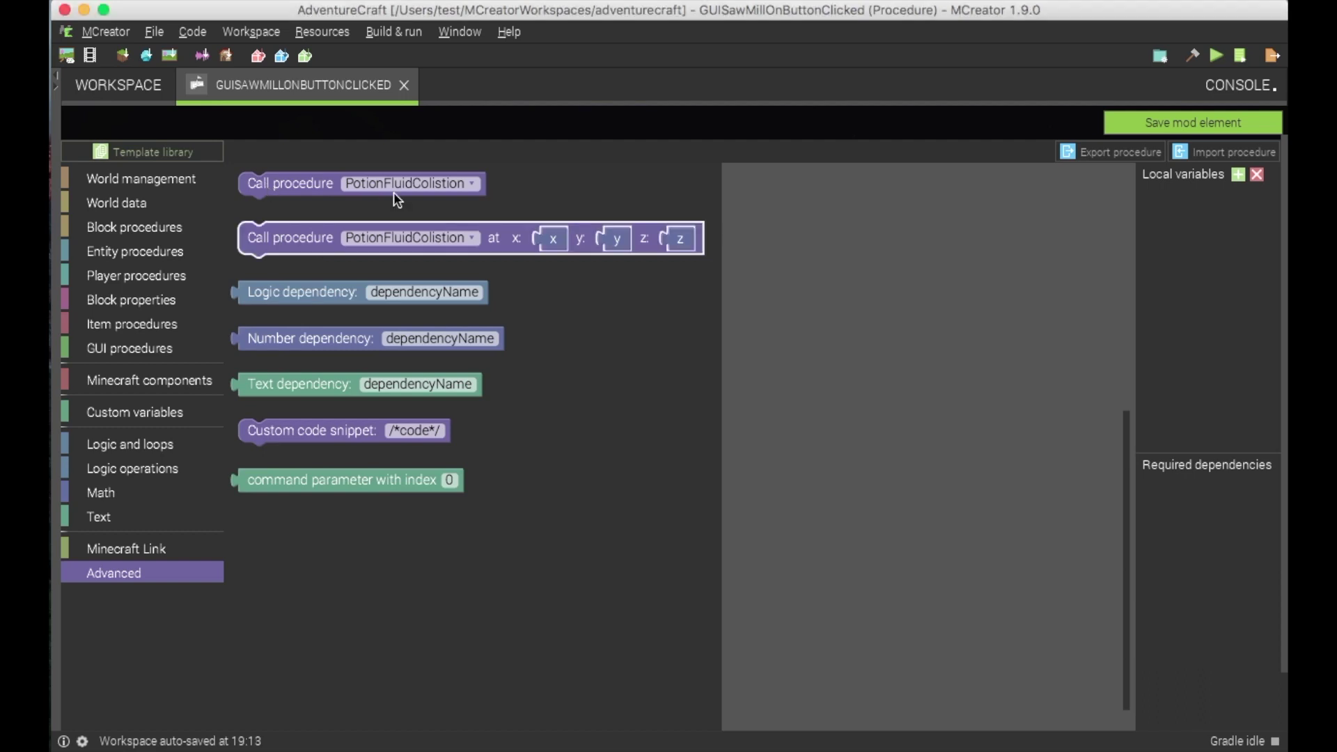
{"action": "left_click", "coordinate": [395, 192]}
{"action": "left_click_drag", "start_coordinate": [399, 205], "coordinate": [392, 198]}
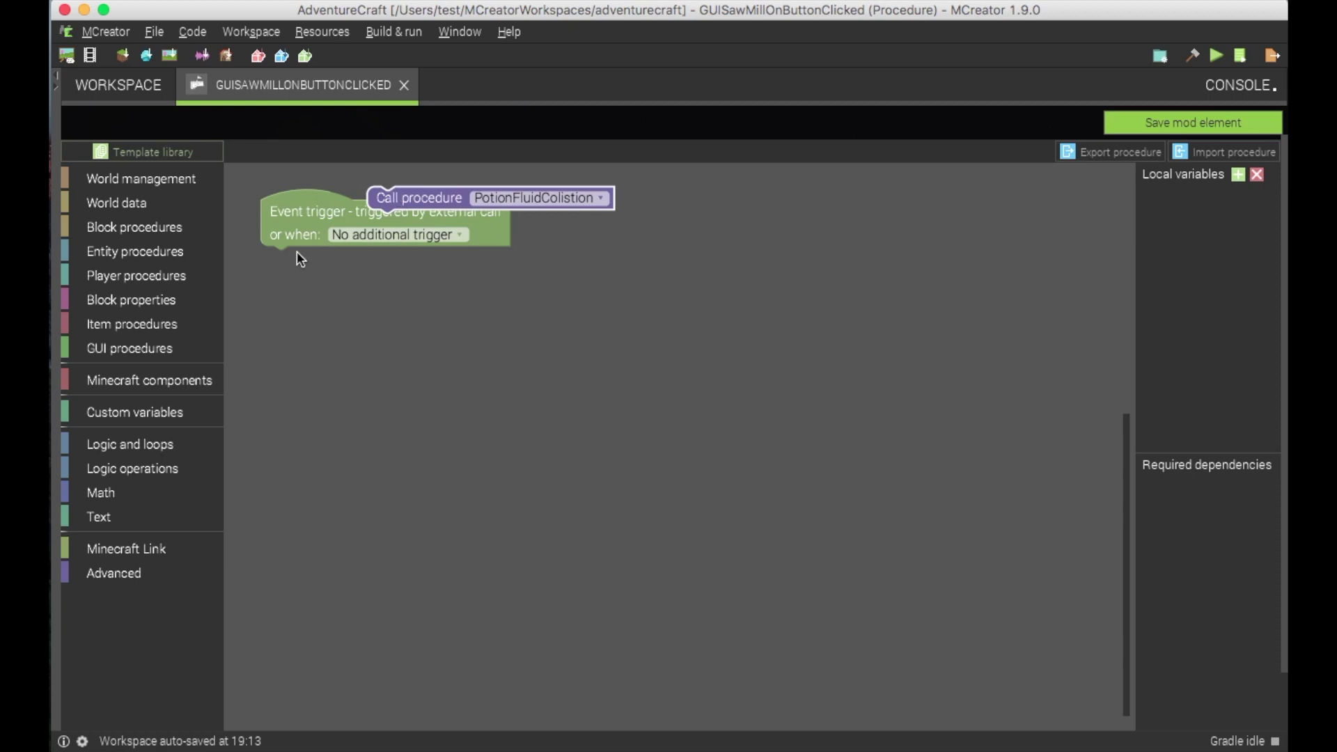
{"action": "left_click_drag", "start_coordinate": [392, 199], "coordinate": [298, 259]}
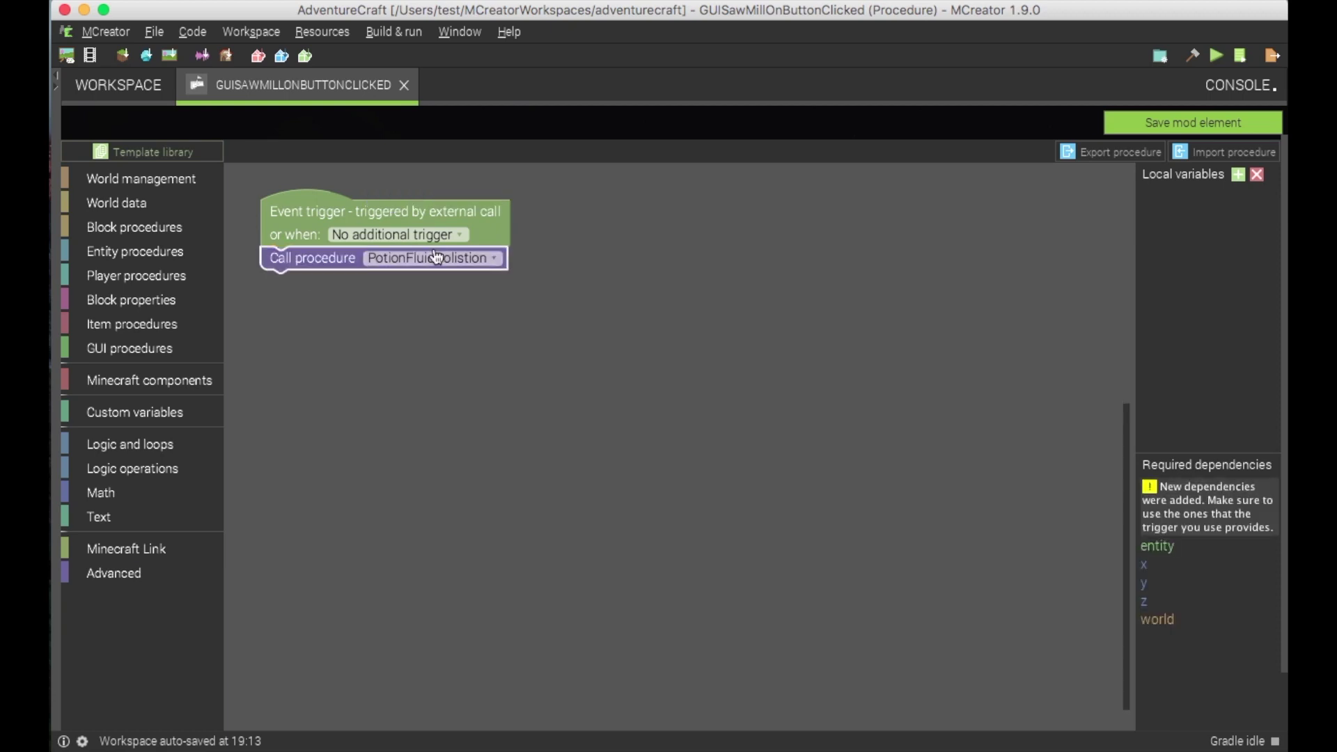
Make the Call procedure block call CraftingTemplate and save the button procedure
{"action": "left_click", "coordinate": [479, 257]}
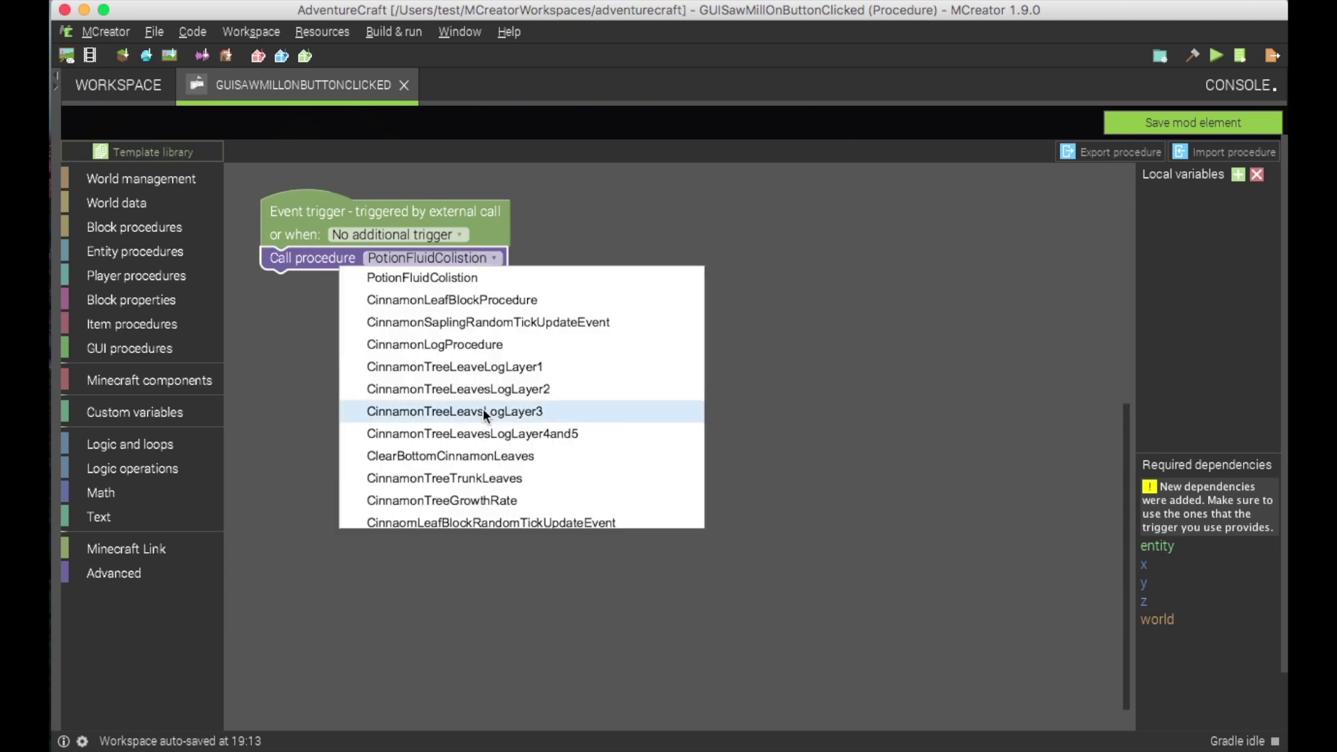
{"action": "scroll", "coordinate": [483, 411], "scroll_direction": "down", "scroll_amount": 3}
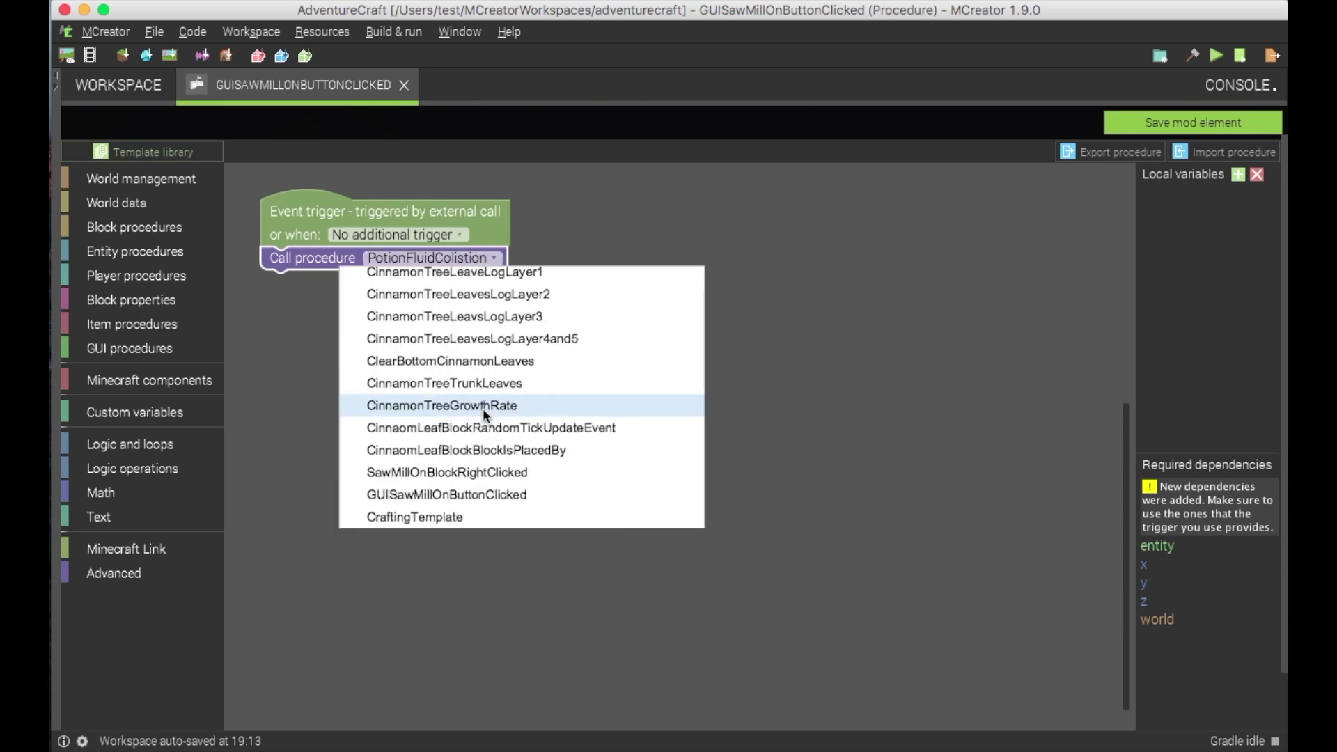
{"action": "left_click", "coordinate": [443, 517]}
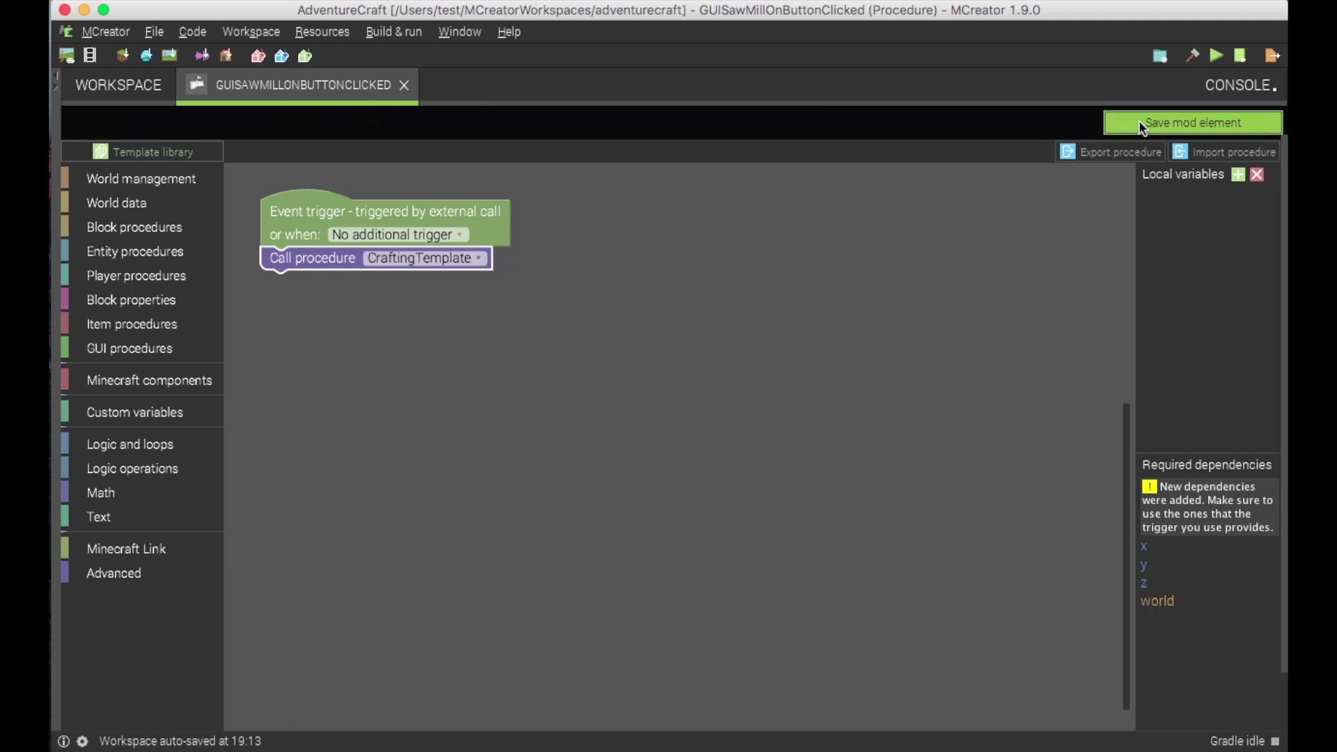
{"action": "left_click", "coordinate": [1180, 122]}
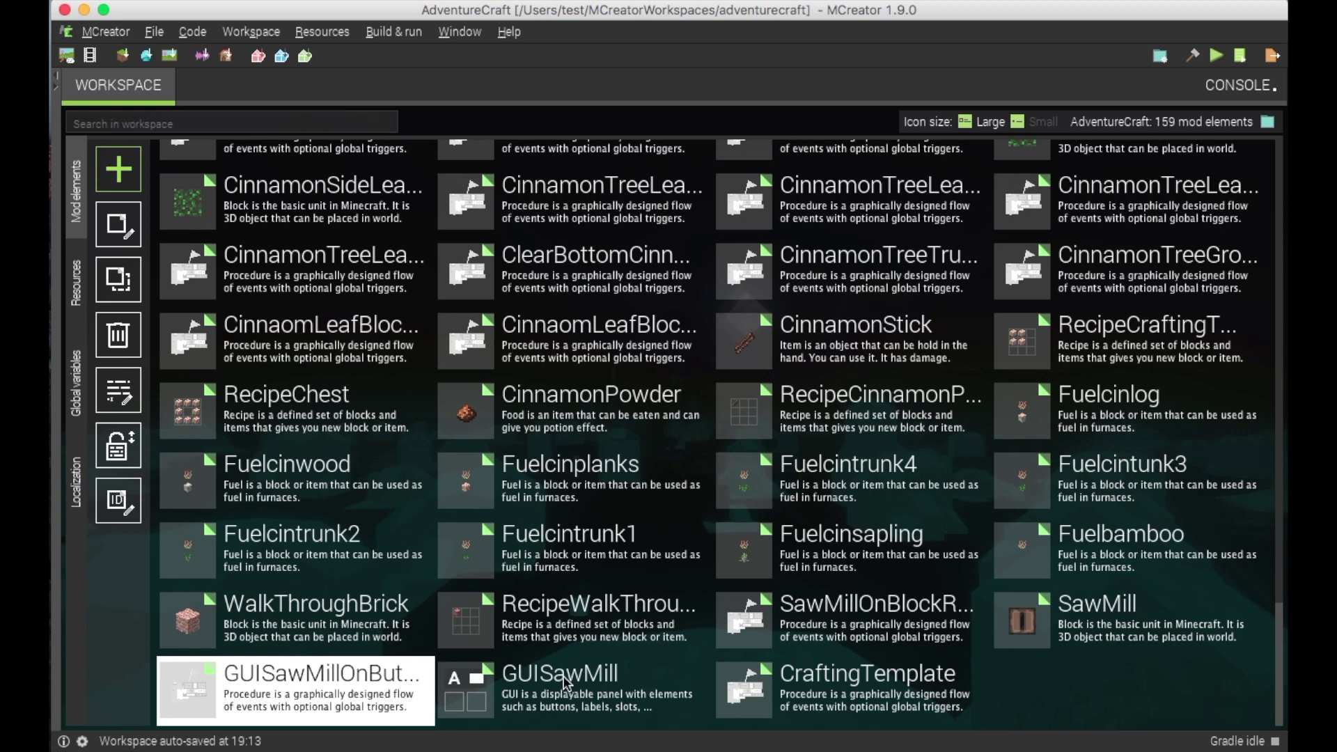
Attach an Open GUI block for GUISawMill beneath the event trigger in the SawMillOnBlockRightClicked procedure and save it
{"action": "double_click", "coordinate": [748, 627]}
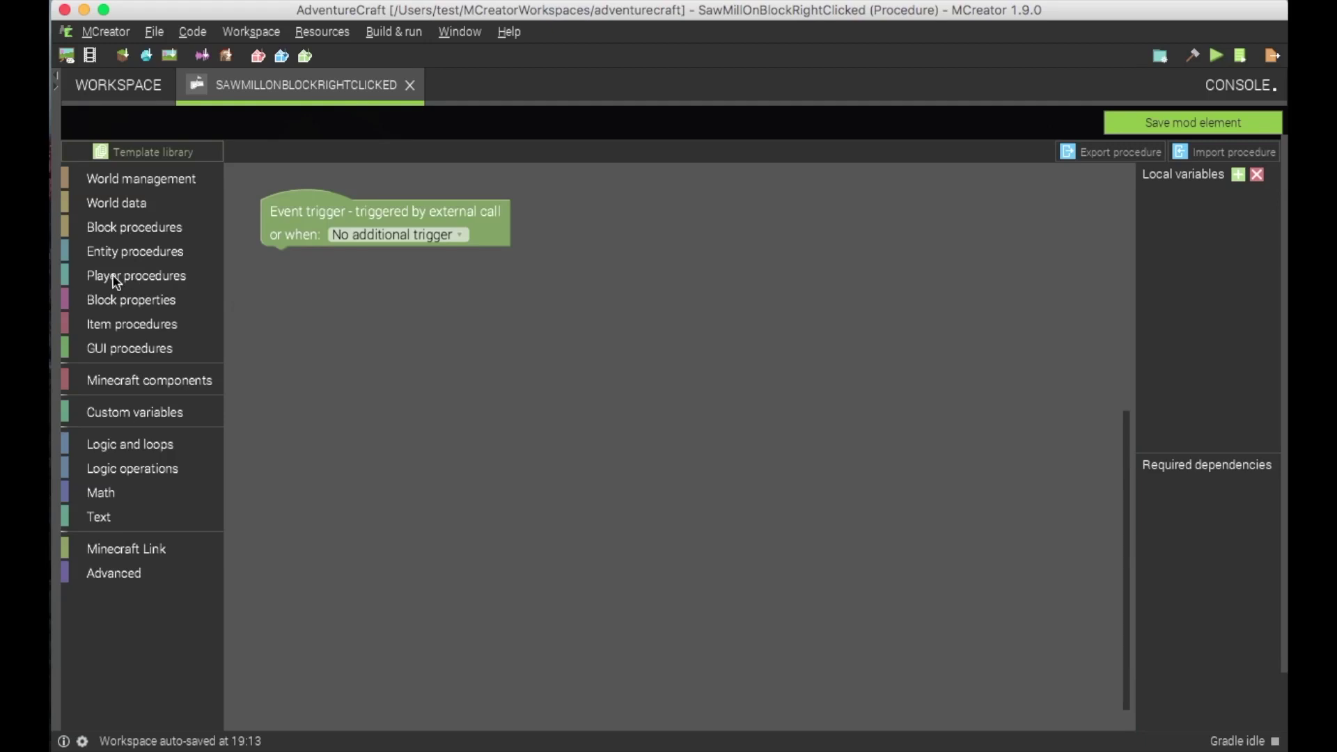
{"action": "left_click", "coordinate": [116, 278]}
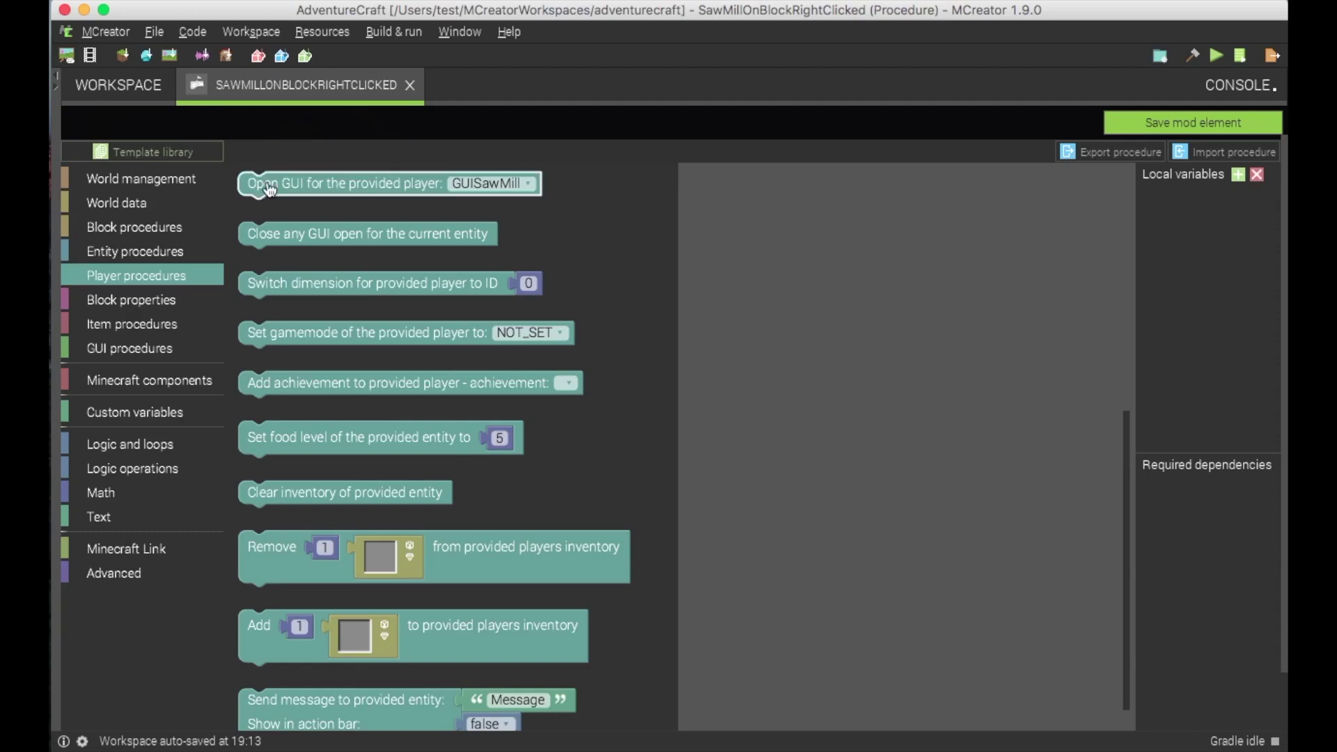
{"action": "left_click_drag", "start_coordinate": [266, 185], "coordinate": [293, 266]}
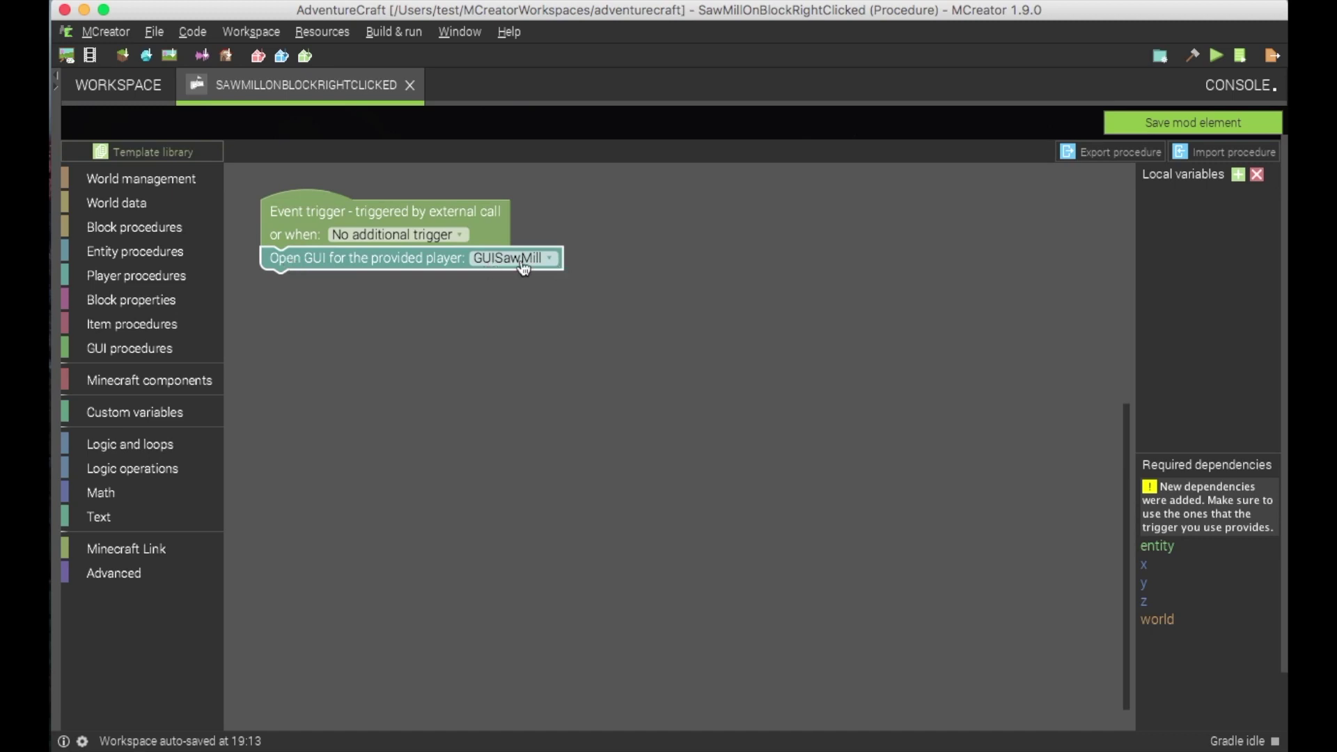
{"action": "left_click", "coordinate": [1175, 128]}
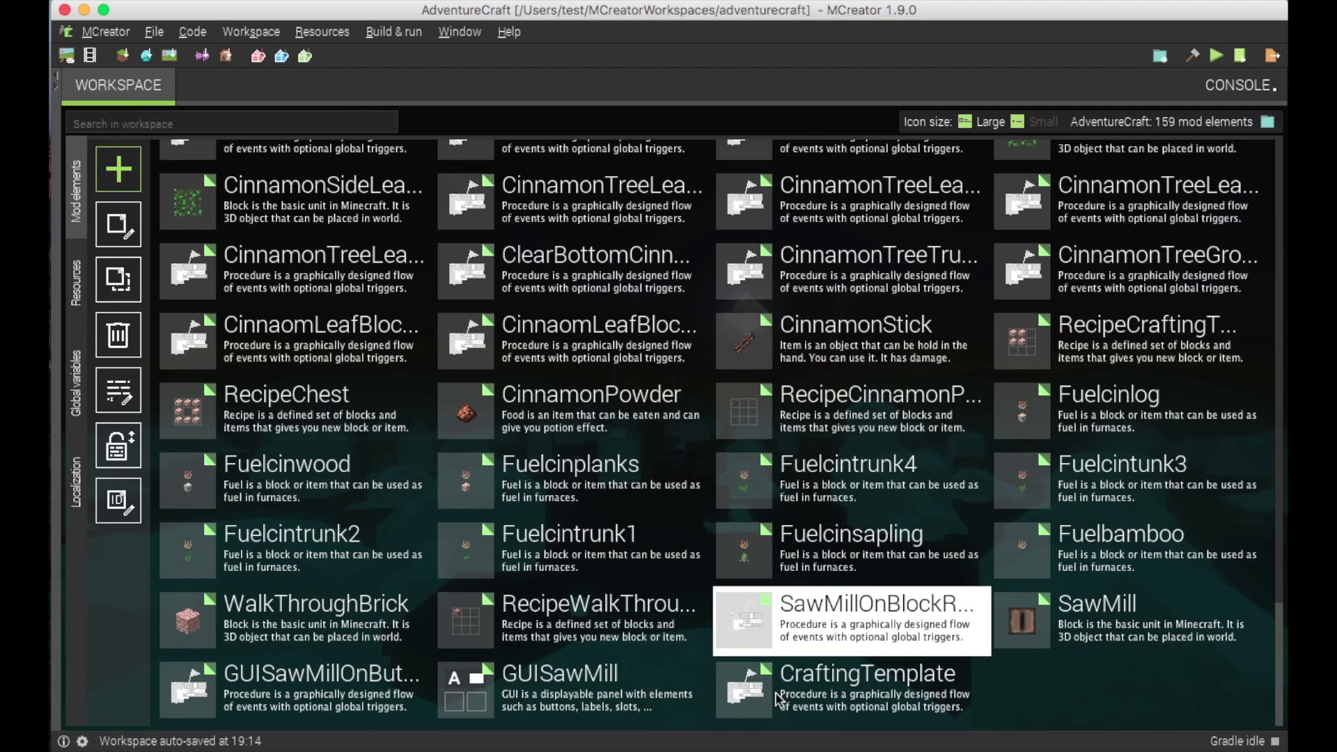
{"action": "left_click", "coordinate": [752, 690]}
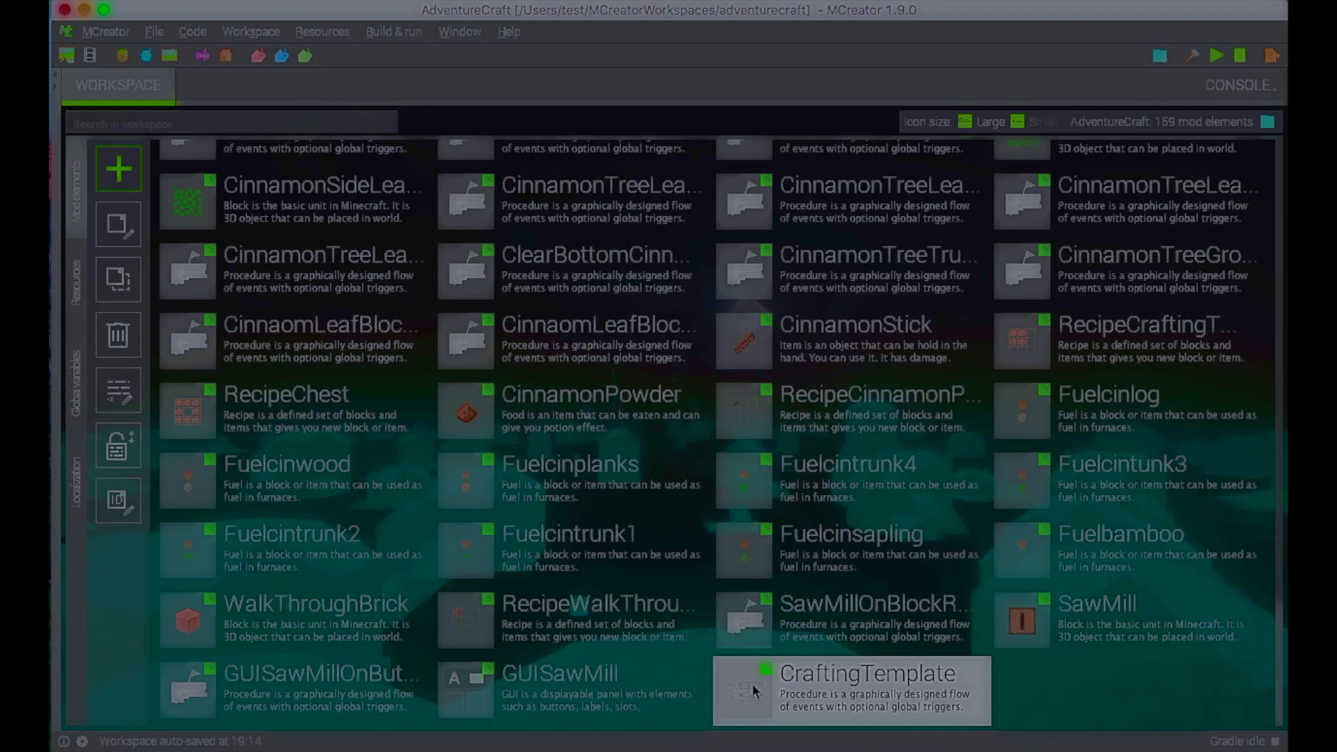
{"action": "key", "text": "Up"}
{"action": "key", "text": "Return"}
{"action": "left_click", "coordinate": [140, 275]}
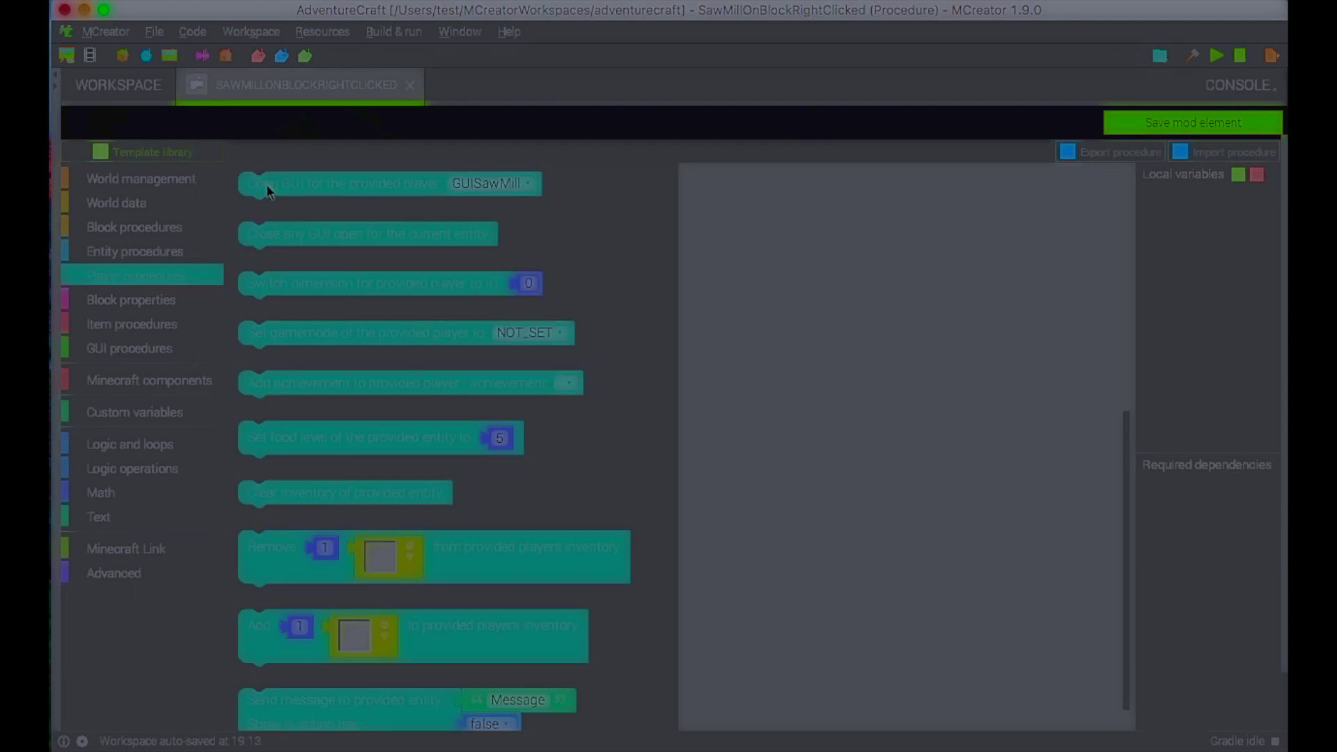
{"action": "left_click_drag", "start_coordinate": [266, 185], "coordinate": [287, 261]}
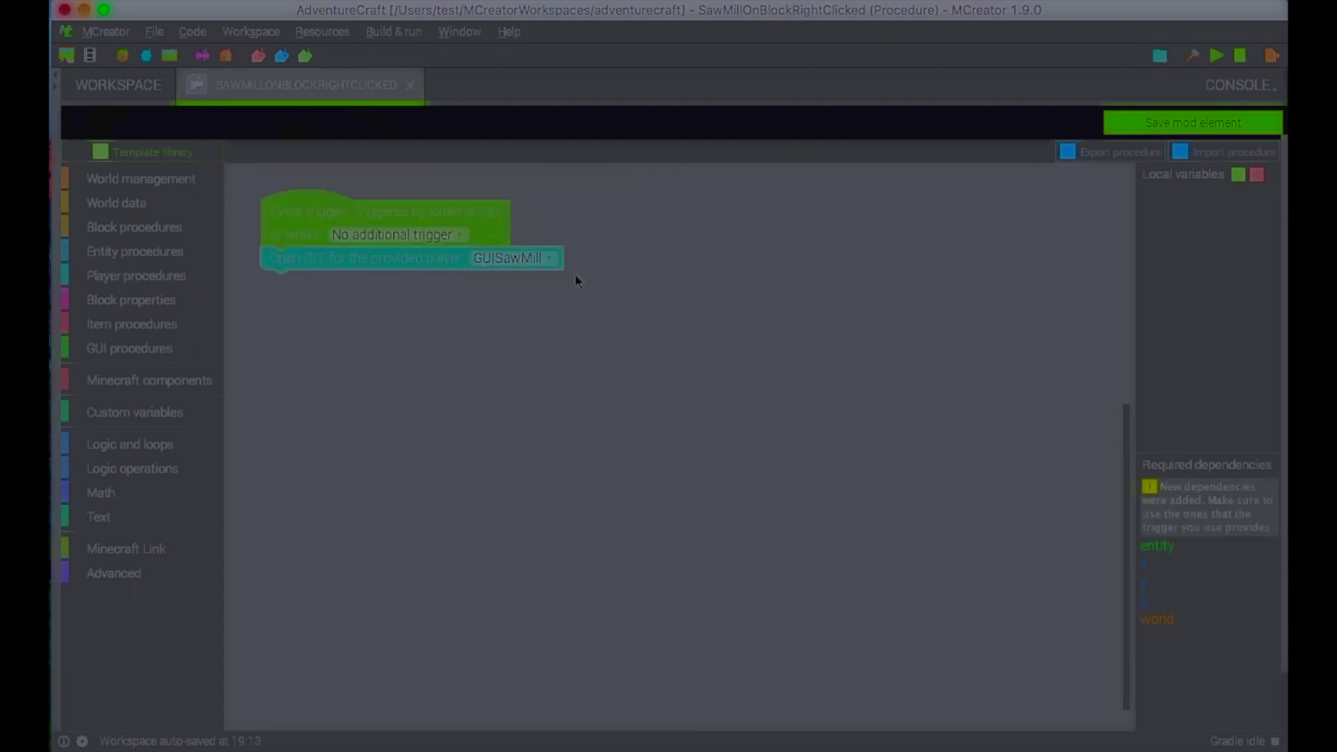
{"action": "left_click", "coordinate": [1172, 124]}
{"action": "left_click", "coordinate": [779, 695]}
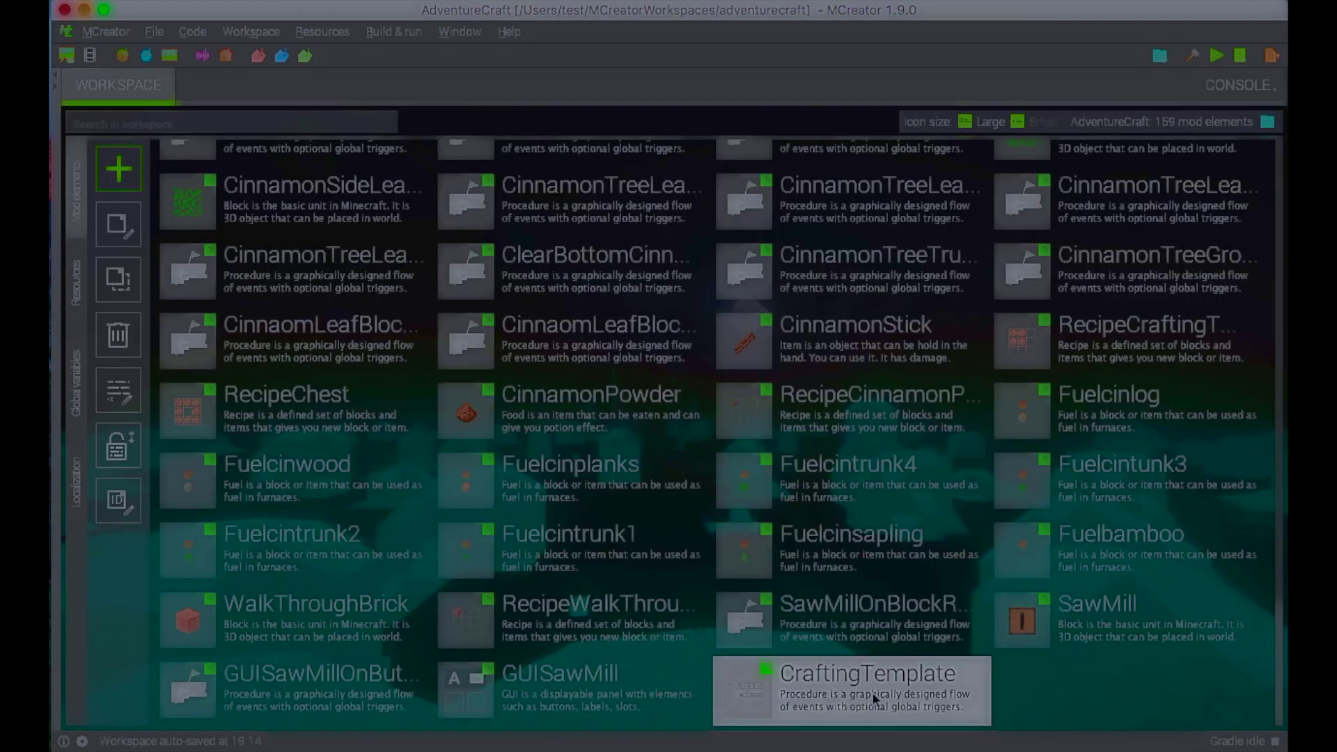
{"action": "left_click", "coordinate": [120, 288]}
{"action": "key", "text": "Up"}
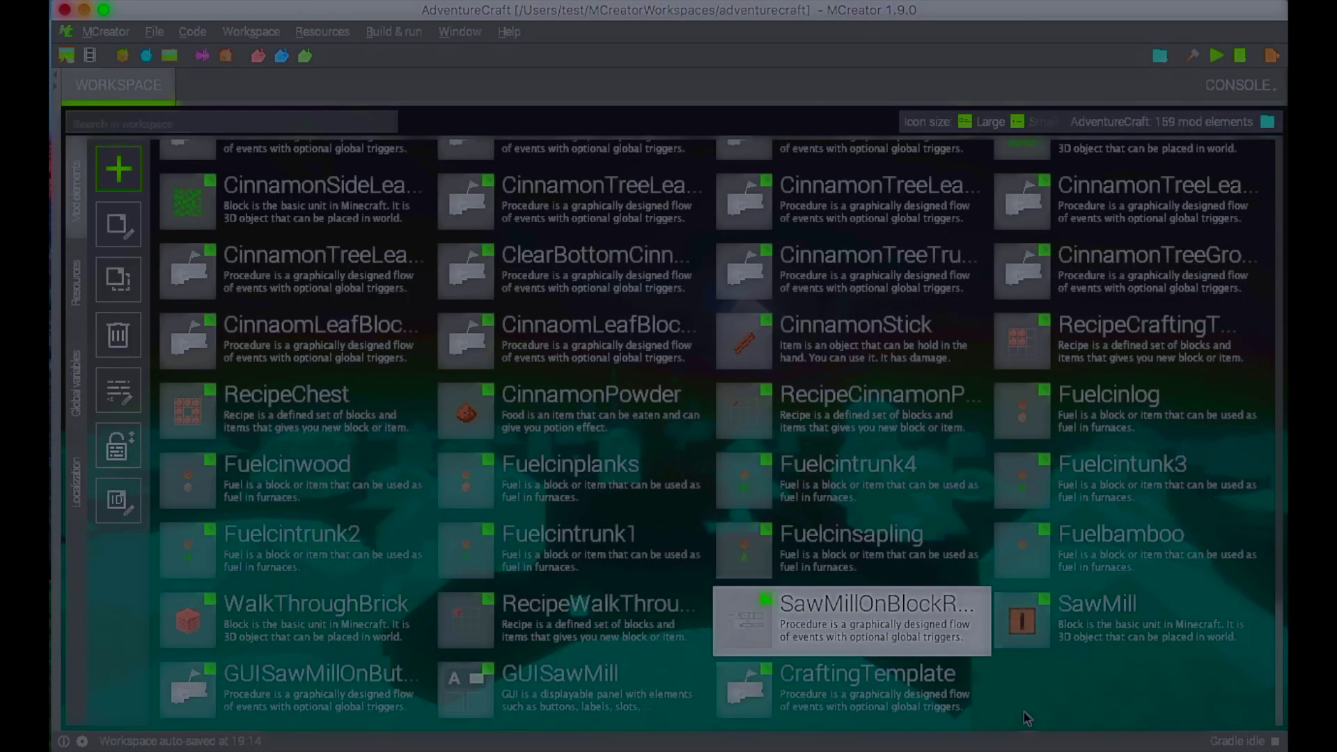
{"action": "left_click", "coordinate": [752, 683]}
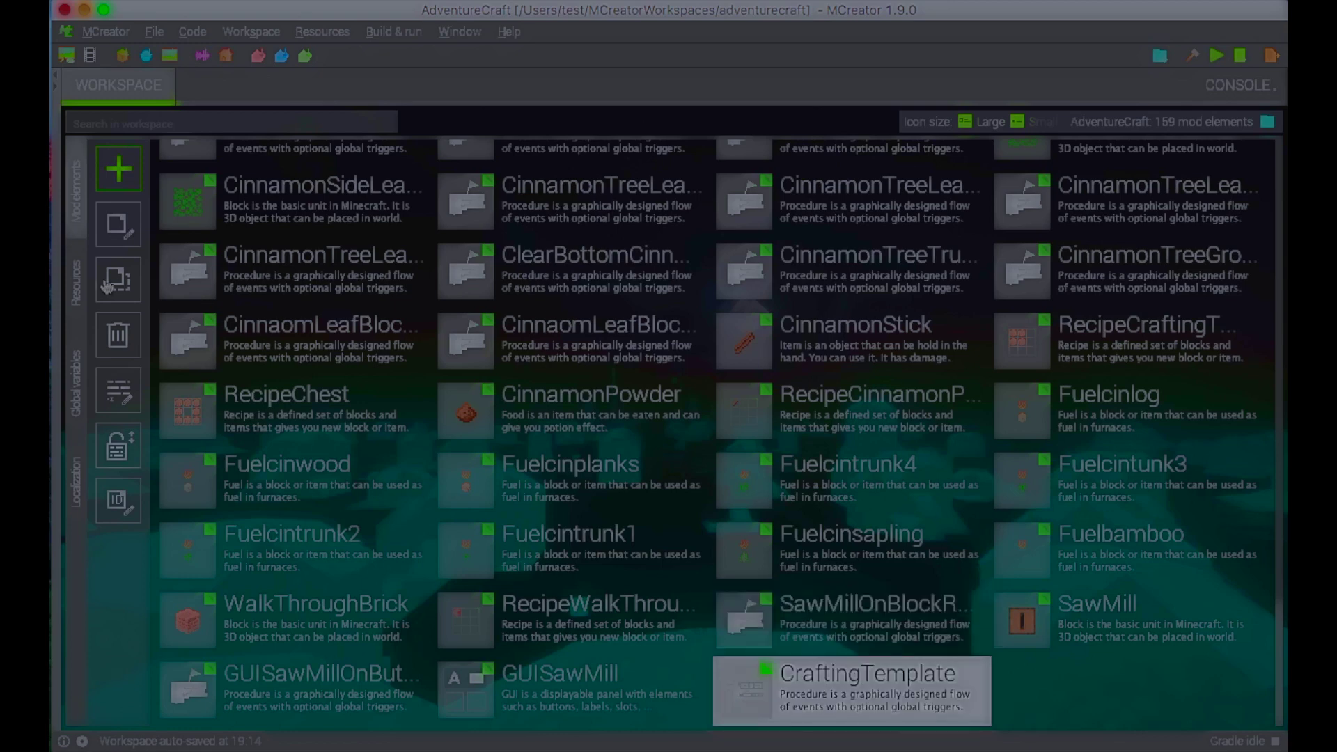